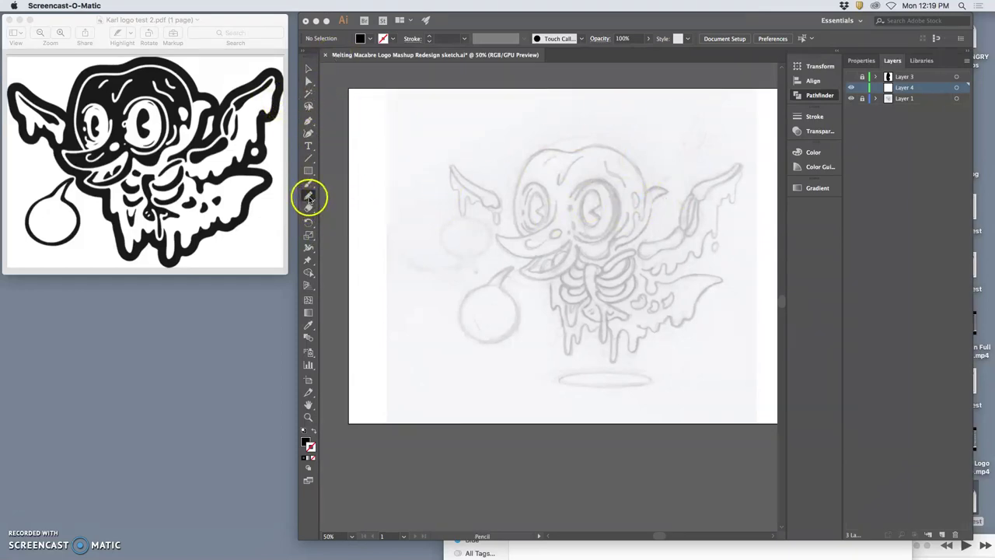
Trace the sketch's small dripping wing beside the head as one closed shape with the Pencil tool
{"action": "left_click", "coordinate": [520, 237]}
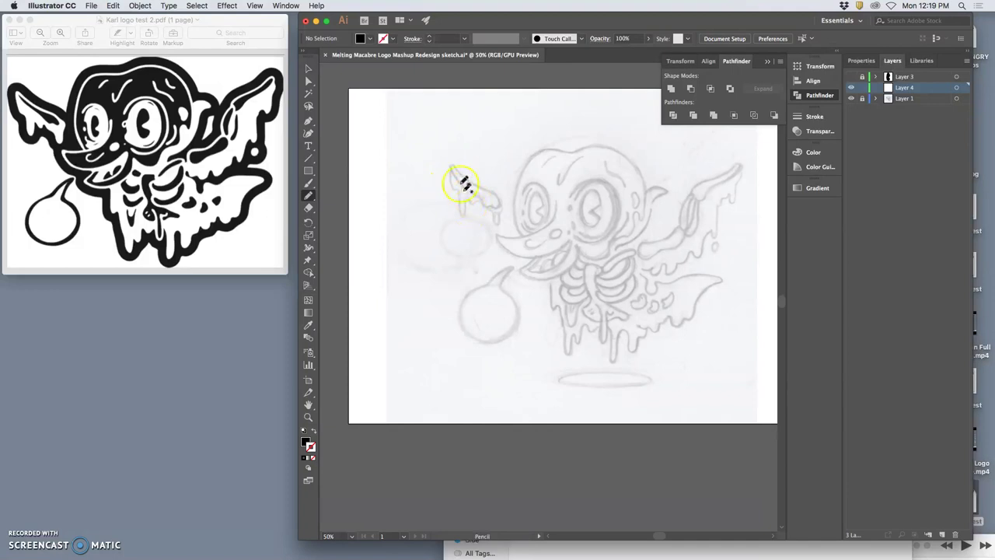
{"action": "left_click_drag", "start_coordinate": [458, 167], "coordinate": [457, 169]}
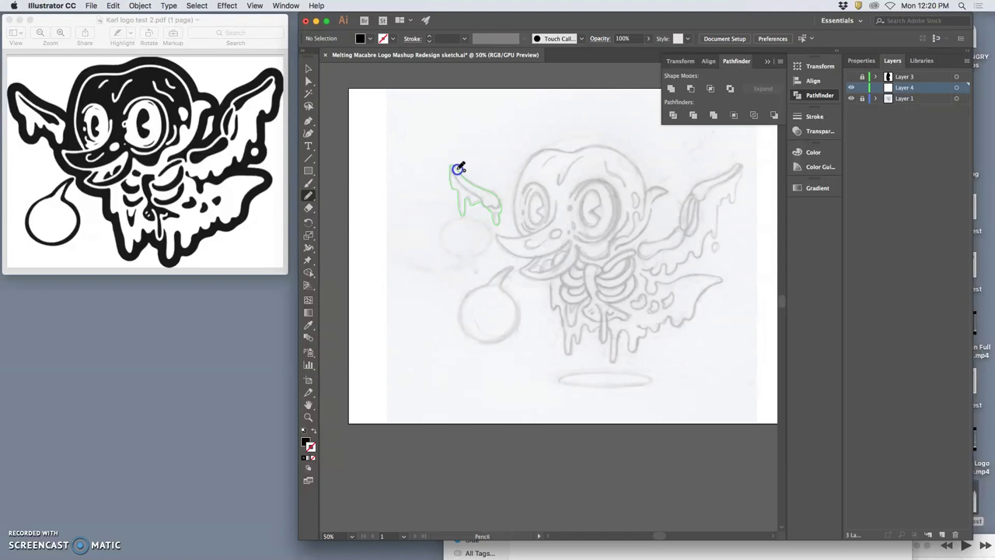
{"action": "left_click_drag", "start_coordinate": [459, 167], "coordinate": [456, 168]}
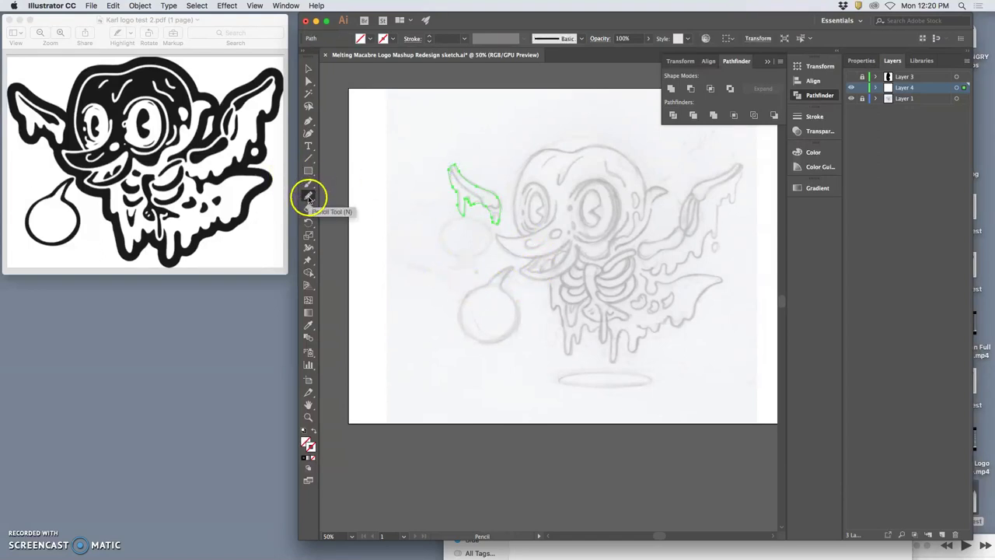
Give the traced wing a solid black fill with no stroke and deselect it
{"action": "left_click", "coordinate": [310, 448]}
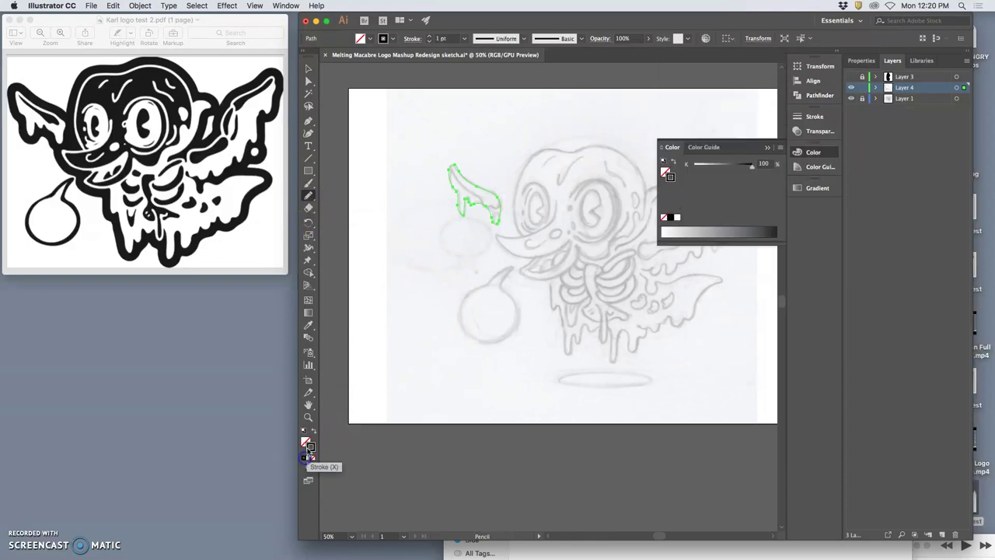
{"action": "left_click", "coordinate": [313, 432]}
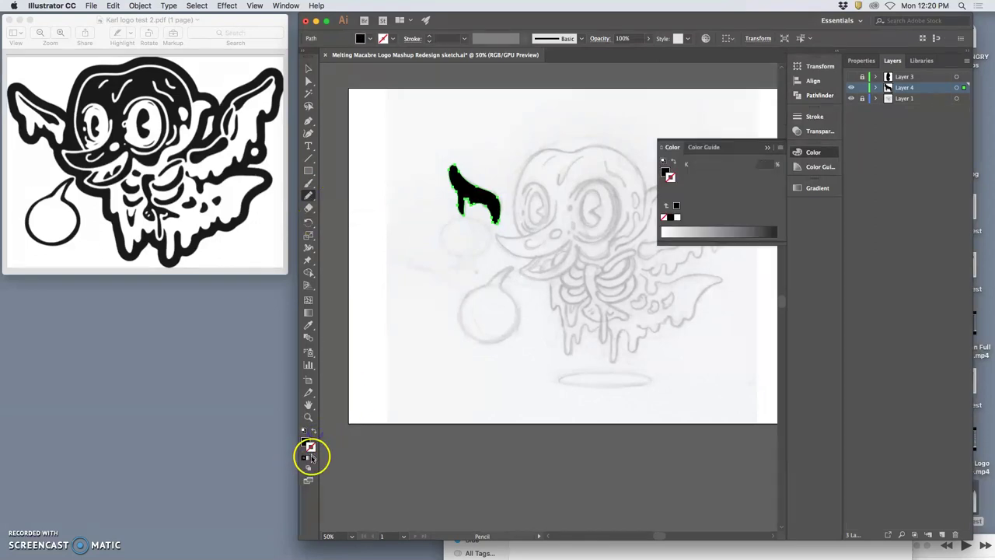
{"action": "left_click", "coordinate": [424, 245], "text": "super"}
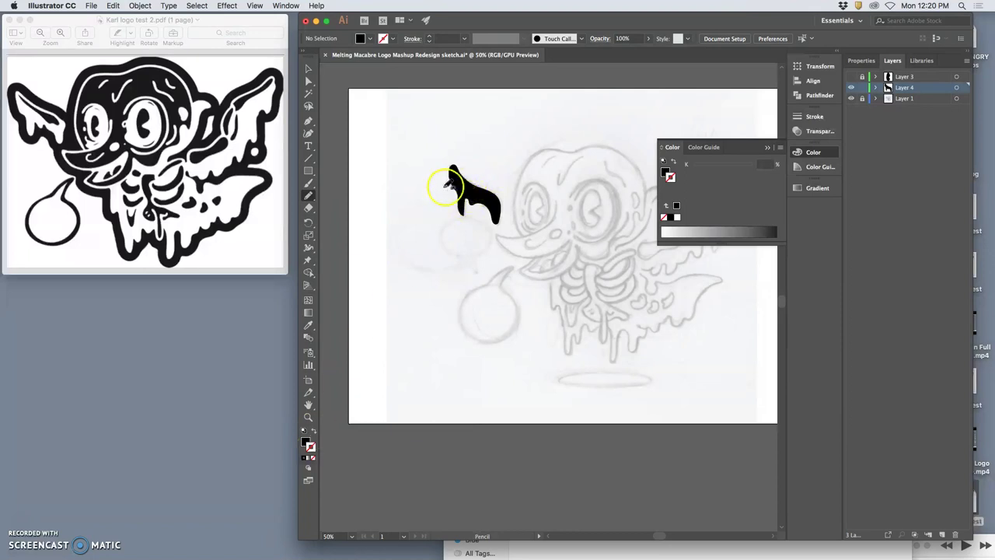
Reselect the wing shape and swap its fill and stroke so it has a black stroke and no fill
{"action": "left_click", "coordinate": [313, 431]}
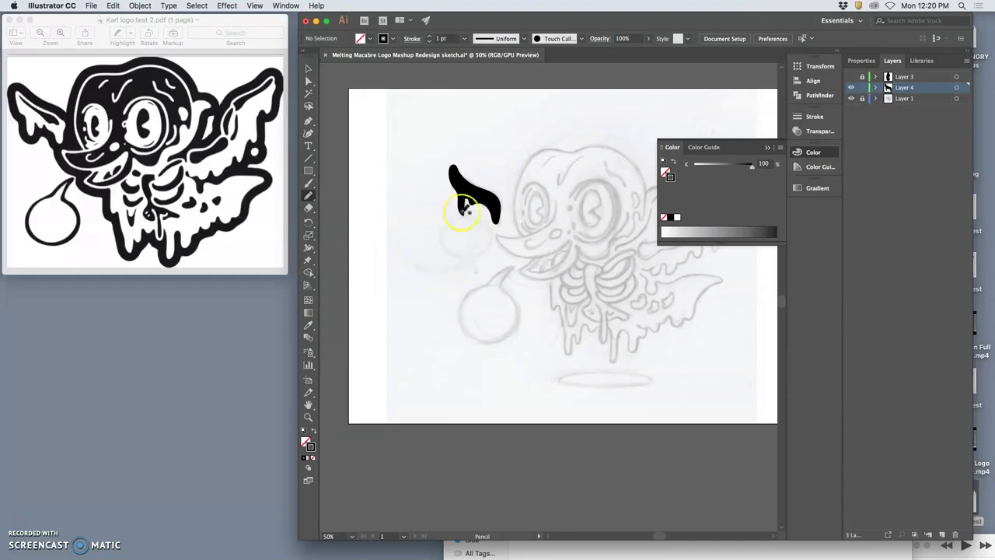
{"action": "left_click", "coordinate": [463, 200], "text": "super"}
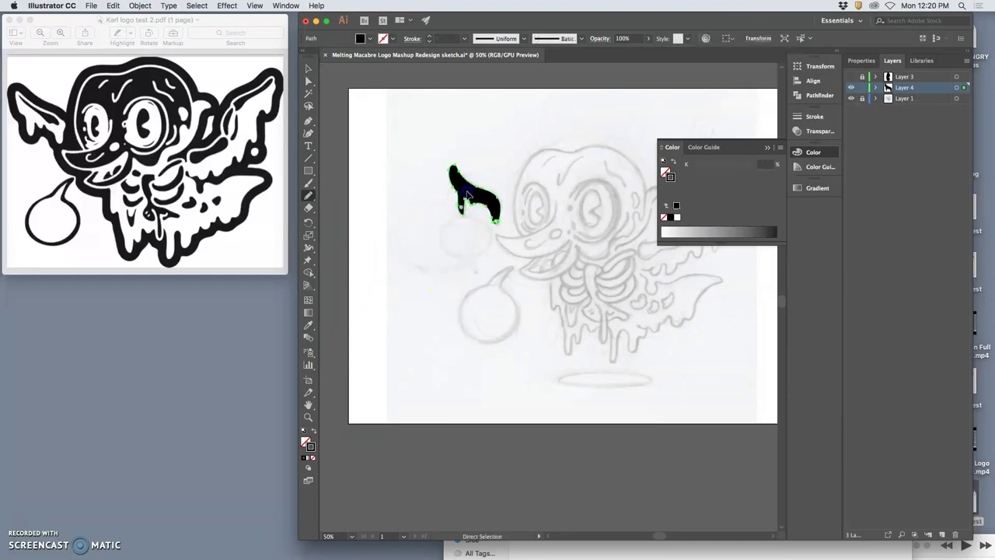
{"action": "left_click", "coordinate": [312, 431]}
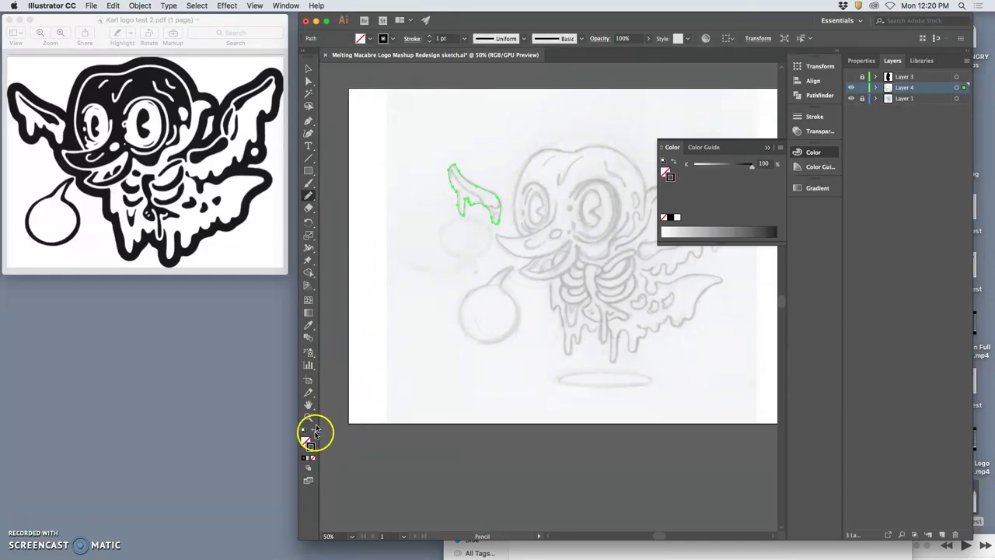
Set the wing path's stroke weight to 28 pt
{"action": "left_click", "coordinate": [426, 36]}
{"action": "left_click", "coordinate": [426, 37]}
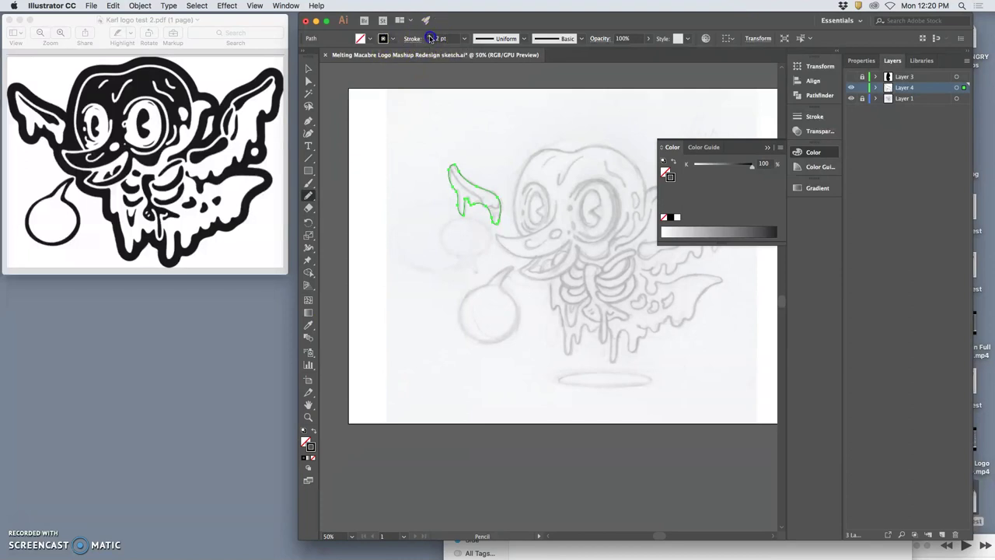
{"action": "left_click", "coordinate": [427, 37]}
{"action": "left_click", "coordinate": [427, 37]}
{"action": "left_click", "coordinate": [427, 37]}
{"action": "left_click", "coordinate": [427, 37]}
{"action": "left_click", "coordinate": [427, 37]}
{"action": "left_click", "coordinate": [427, 36]}
{"action": "left_click", "coordinate": [426, 36]}
{"action": "left_click", "coordinate": [427, 37]}
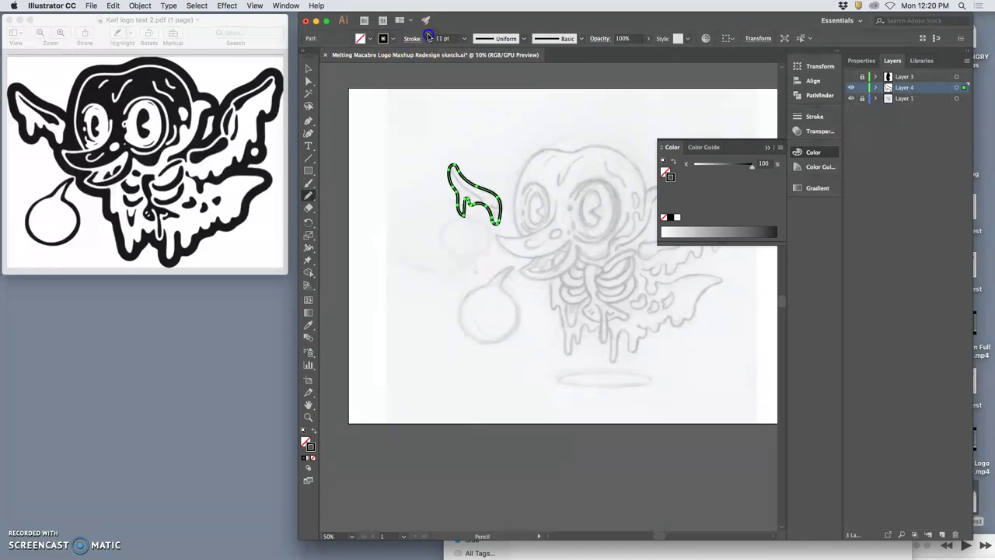
{"action": "left_click", "coordinate": [427, 36]}
{"action": "left_click", "coordinate": [426, 37]}
{"action": "left_click", "coordinate": [426, 37]}
{"action": "left_click", "coordinate": [427, 37]}
{"action": "left_click", "coordinate": [427, 36]}
{"action": "left_click", "coordinate": [426, 37]}
{"action": "left_click", "coordinate": [426, 37]}
{"action": "left_click", "coordinate": [426, 37]}
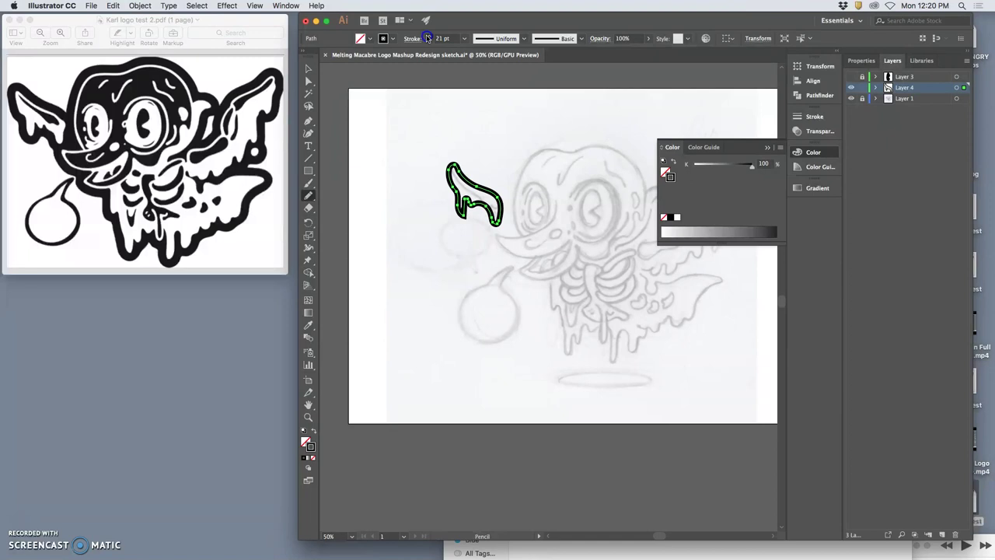
{"action": "left_click", "coordinate": [426, 37]}
{"action": "left_click", "coordinate": [427, 37]}
{"action": "left_click", "coordinate": [427, 37]}
{"action": "left_click", "coordinate": [426, 37]}
{"action": "left_click", "coordinate": [427, 37]}
{"action": "left_click", "coordinate": [426, 36]}
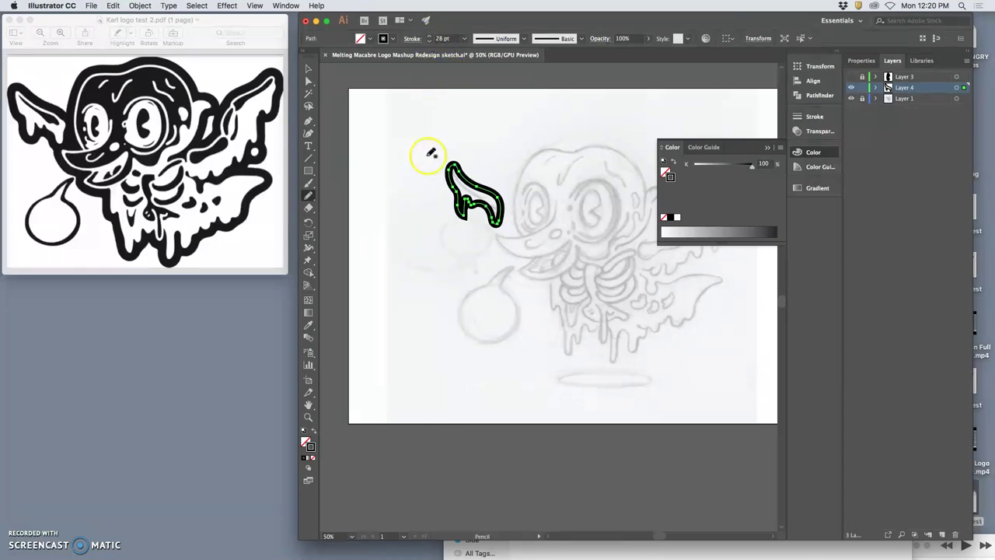
{"action": "left_click_drag", "start_coordinate": [446, 150], "coordinate": [455, 160]}
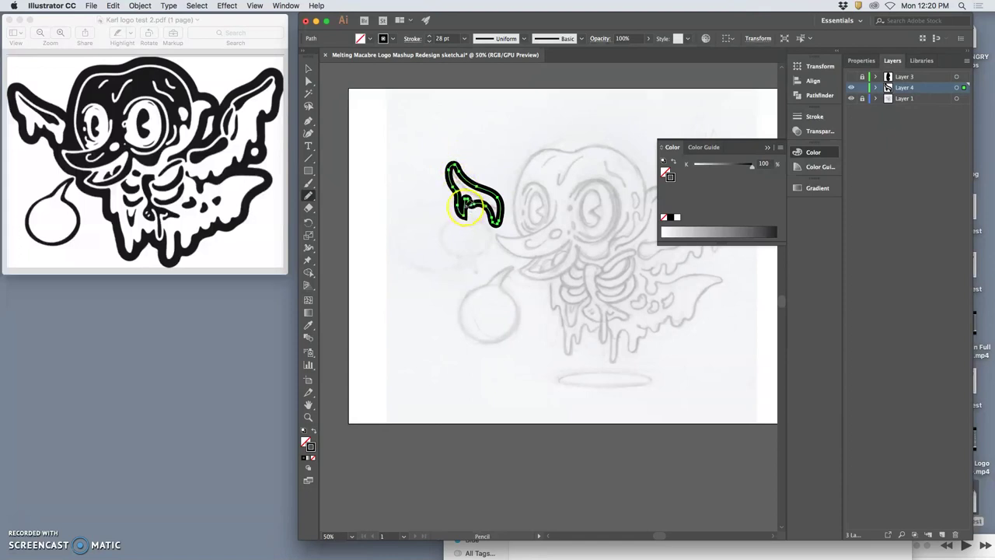
{"action": "left_click_drag", "start_coordinate": [464, 206], "coordinate": [465, 207]}
{"action": "right_click", "coordinate": [464, 208]}
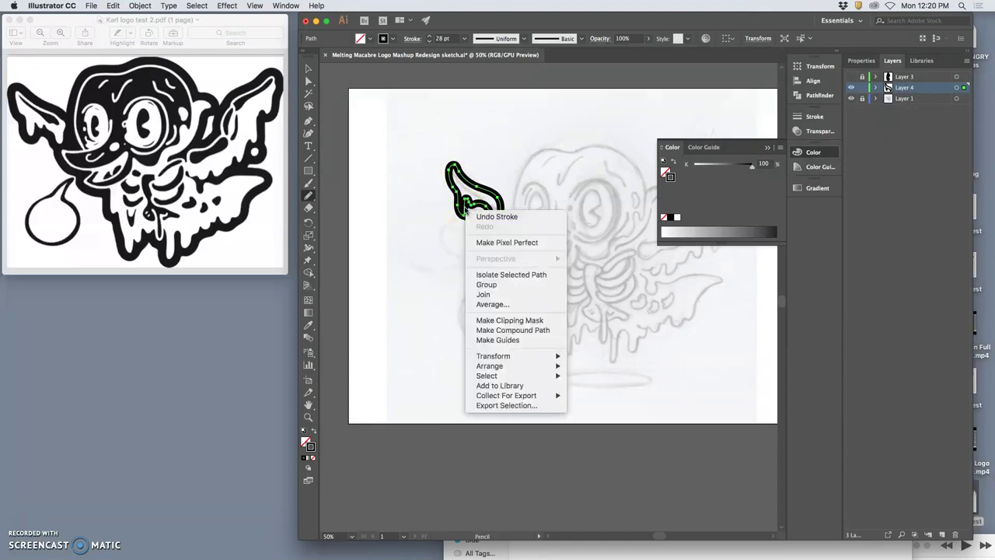
{"action": "left_click", "coordinate": [465, 205]}
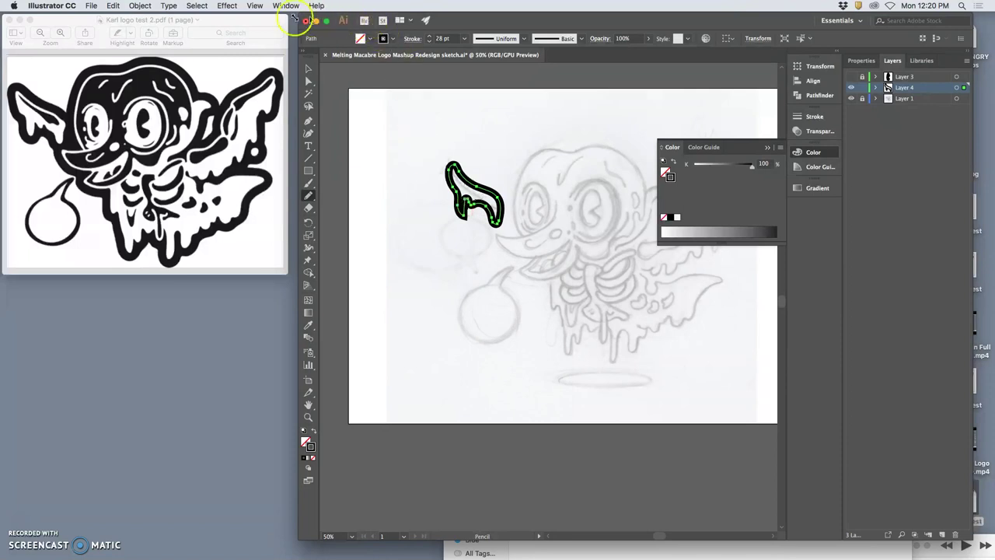
Convert the wing's thick stroke into a filled shape with Outline Stroke
{"action": "left_click", "coordinate": [130, 6]}
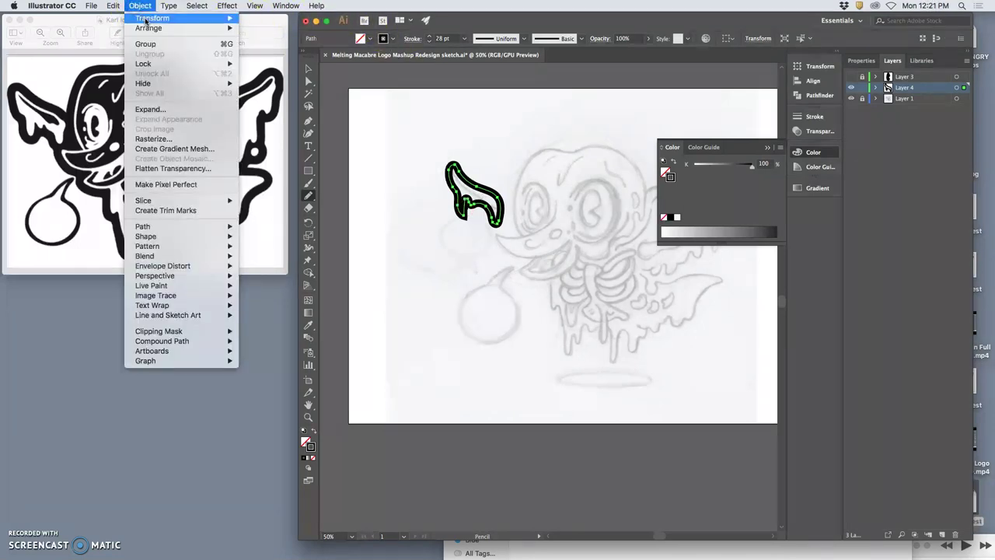
{"action": "mouse_move", "coordinate": [165, 230]}
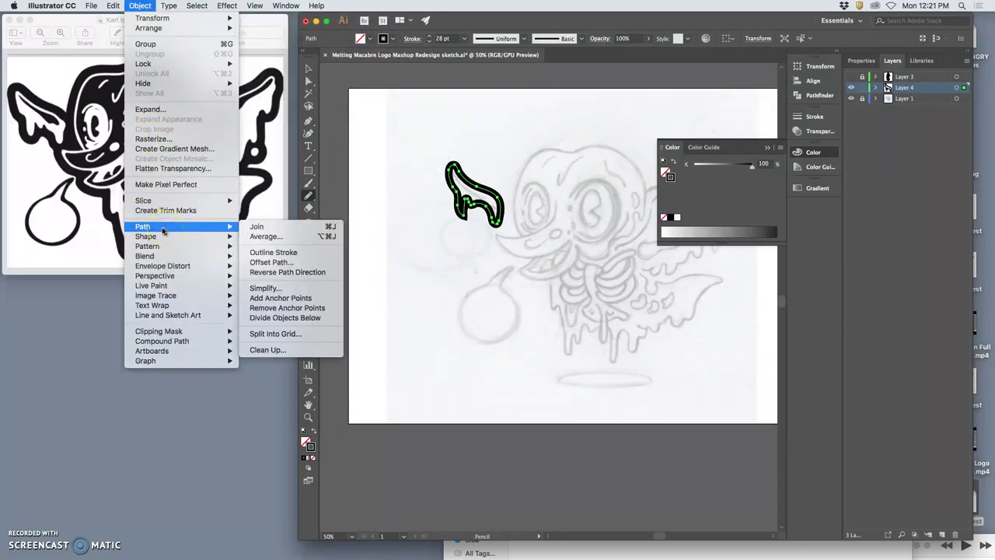
{"action": "left_click", "coordinate": [293, 252]}
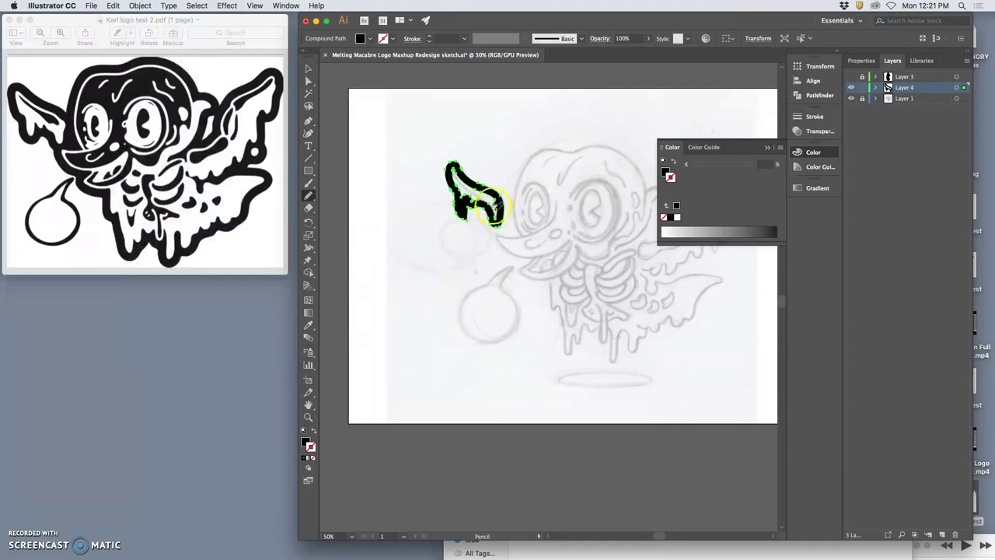
Redraw the outer edge of the wing outline around its shorter drip with the Pencil tool, rounding the drip's tip
{"action": "mouse_move", "coordinate": [490, 204]}
{"action": "left_mouse_down"}
{"action": "mouse_move", "coordinate": [466, 204]}
{"action": "mouse_move", "coordinate": [471, 191]}
{"action": "mouse_move", "coordinate": [462, 215]}
{"action": "mouse_move", "coordinate": [474, 214]}
{"action": "left_mouse_up"}
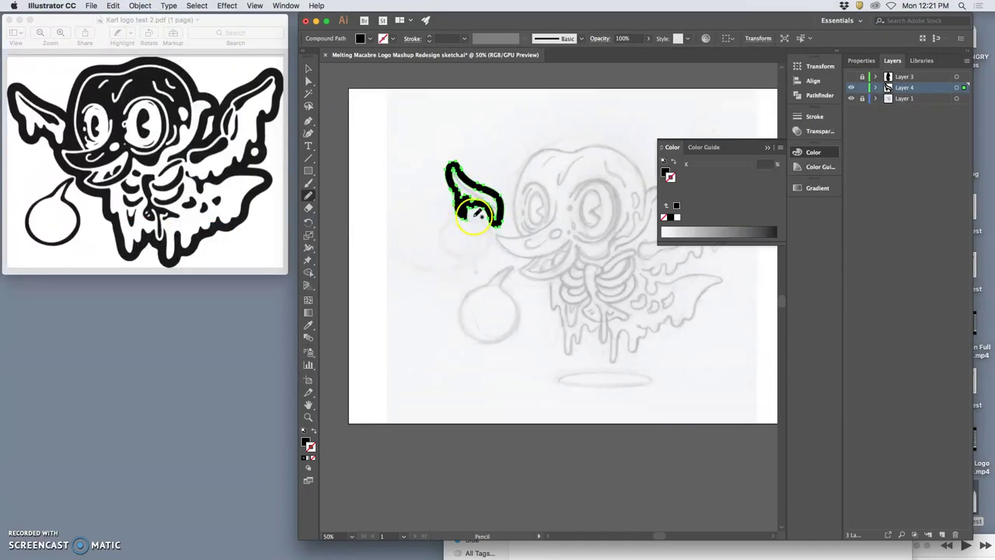
{"action": "key", "text": "super+equal"}
{"action": "key", "text": "super+equal"}
{"action": "key", "text": "super+equal"}
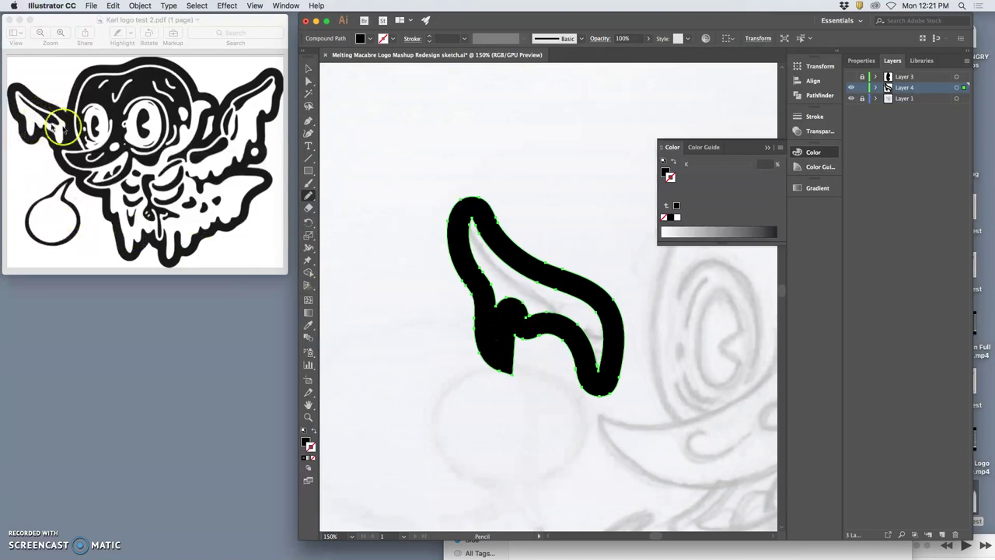
{"action": "mouse_move", "coordinate": [454, 243]}
{"action": "left_mouse_down"}
{"action": "mouse_move", "coordinate": [453, 226]}
{"action": "mouse_move", "coordinate": [465, 284]}
{"action": "left_mouse_up"}
{"action": "mouse_move", "coordinate": [473, 338]}
{"action": "left_mouse_down"}
{"action": "mouse_move", "coordinate": [502, 369]}
{"action": "mouse_move", "coordinate": [535, 339]}
{"action": "left_mouse_up"}
Redraw the wing's inner edge with the Pencil tool, from the upper tip through the drips and back along the top, opening up the shorter drip
{"action": "left_click_drag", "start_coordinate": [498, 269], "coordinate": [473, 219]}
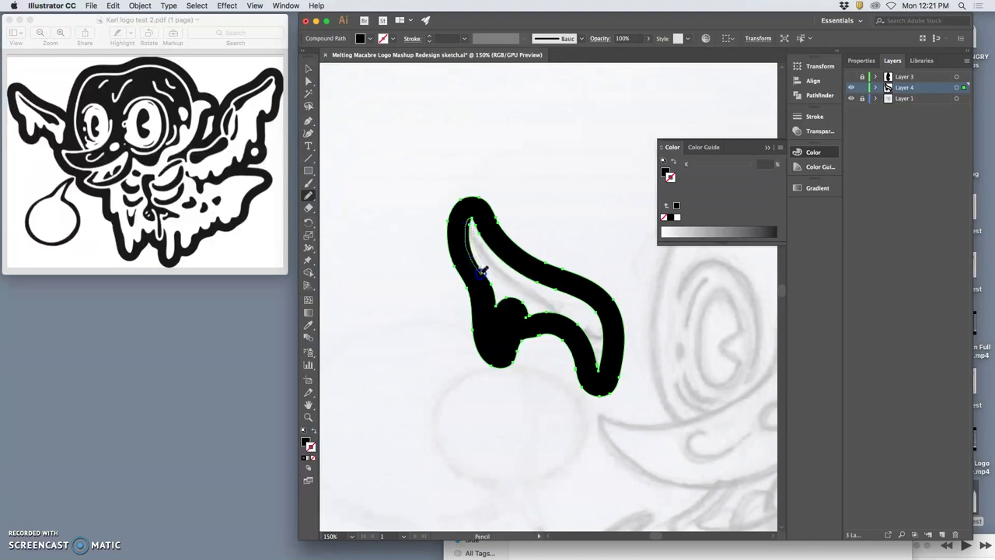
{"action": "left_click_drag", "start_coordinate": [484, 273], "coordinate": [488, 299]}
{"action": "left_click_drag", "start_coordinate": [516, 303], "coordinate": [522, 319]}
{"action": "left_click_drag", "start_coordinate": [572, 317], "coordinate": [582, 331]}
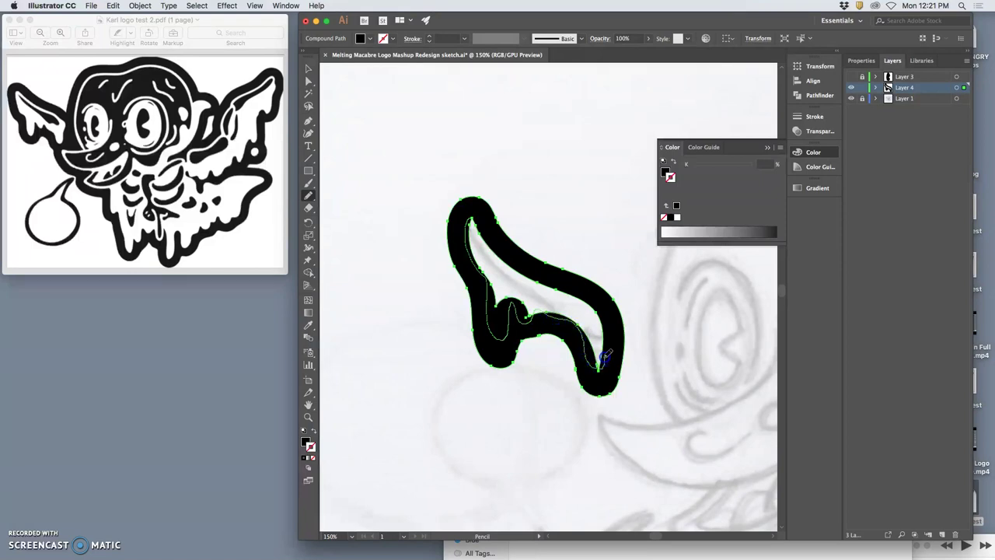
{"action": "left_click_drag", "start_coordinate": [609, 328], "coordinate": [586, 303]}
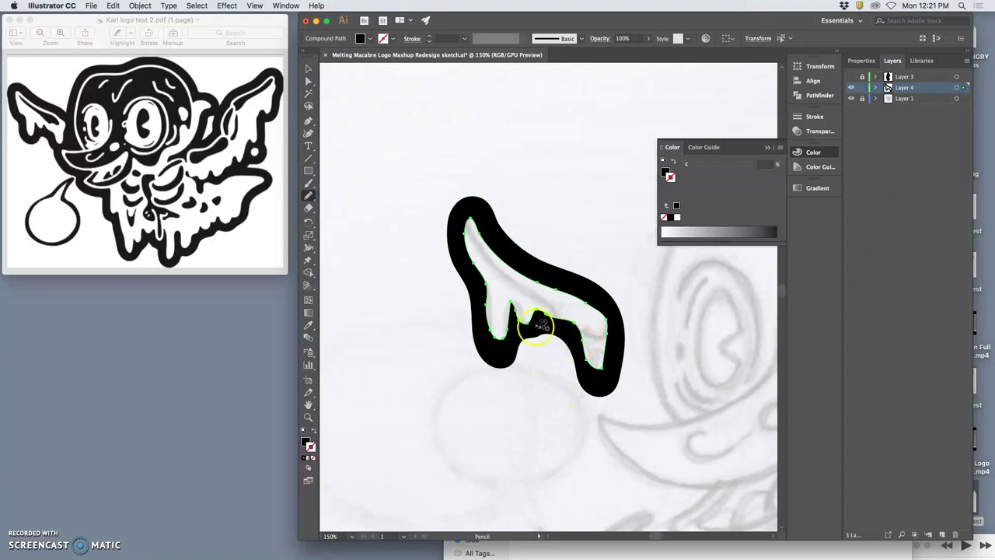
Undo the last pencil edit, redraw the inner edge around the longer drip with a rounded end, and deselect the wing
{"action": "key", "text": "cmd+z"}
{"action": "mouse_move", "coordinate": [582, 350]}
{"action": "left_mouse_down"}
{"action": "mouse_move", "coordinate": [600, 371]}
{"action": "mouse_move", "coordinate": [609, 343]}
{"action": "mouse_move", "coordinate": [593, 263]}
{"action": "mouse_move", "coordinate": [617, 307]}
{"action": "mouse_move", "coordinate": [614, 356]}
{"action": "mouse_move", "coordinate": [545, 314]}
{"action": "mouse_move", "coordinate": [576, 324]}
{"action": "left_mouse_up"}
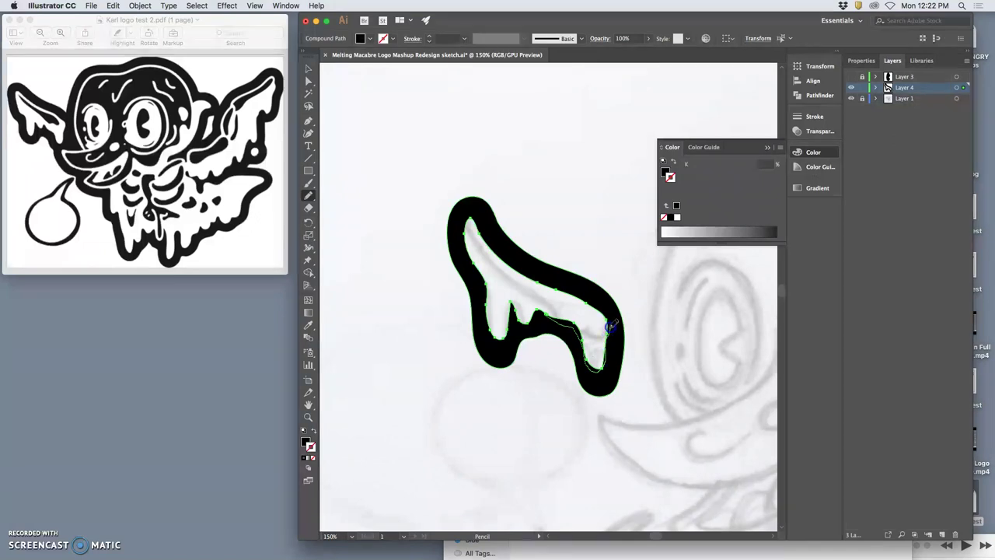
{"action": "left_click_drag", "start_coordinate": [600, 312], "coordinate": [603, 316]}
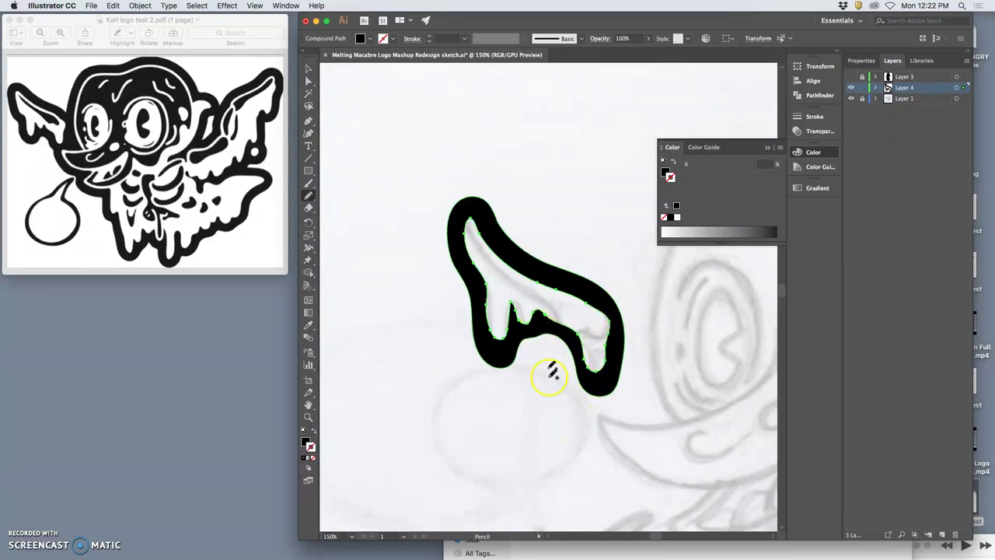
{"action": "left_click", "coordinate": [544, 418], "text": "super"}
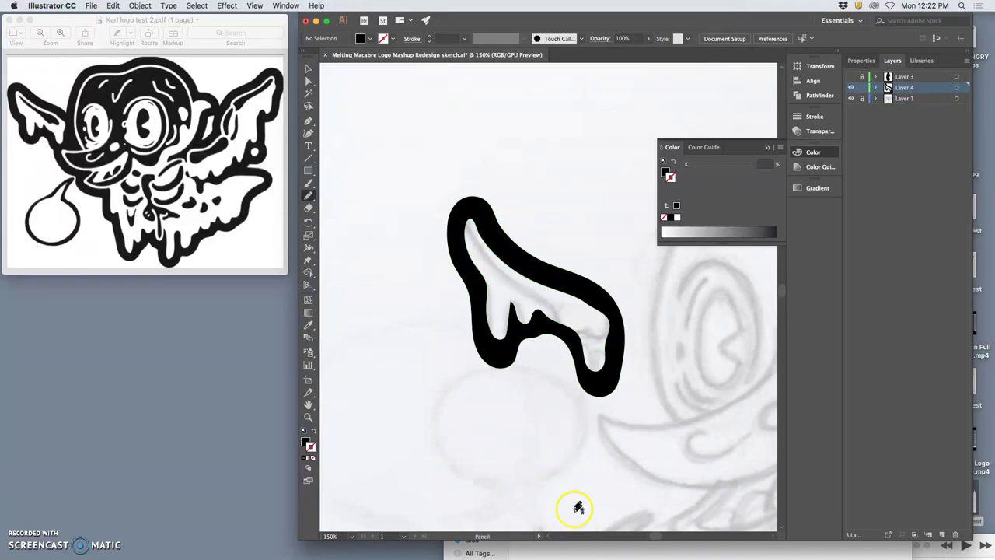
With the Pen tool, start tracing the round flame shape below the wing, from its pointed tail down the circle's outer side to the base
{"action": "key", "text": "super+minus"}
{"action": "key", "text": "super+minus"}
{"action": "mouse_move", "coordinate": [606, 351]}
{"action": "left_mouse_down"}
{"action": "mouse_move", "coordinate": [422, 284]}
{"action": "mouse_move", "coordinate": [439, 262]}
{"action": "mouse_move", "coordinate": [504, 279]}
{"action": "left_mouse_up"}
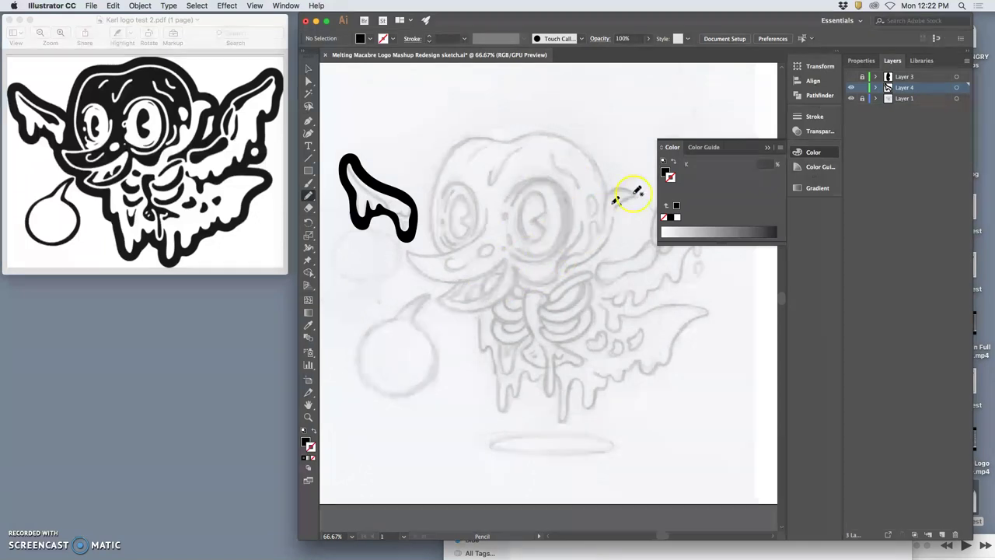
{"action": "left_click", "coordinate": [767, 147]}
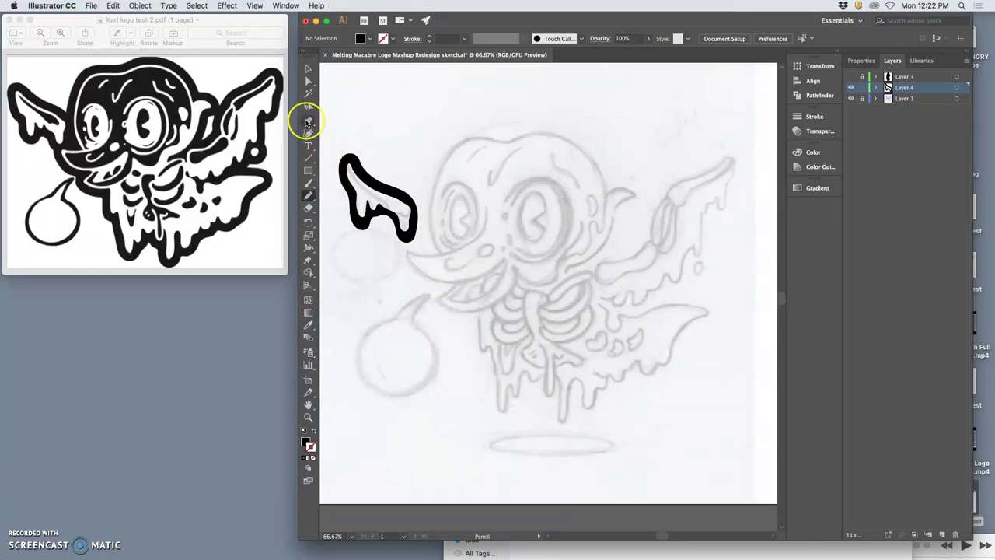
{"action": "left_click_drag", "start_coordinate": [308, 121], "coordinate": [352, 128]}
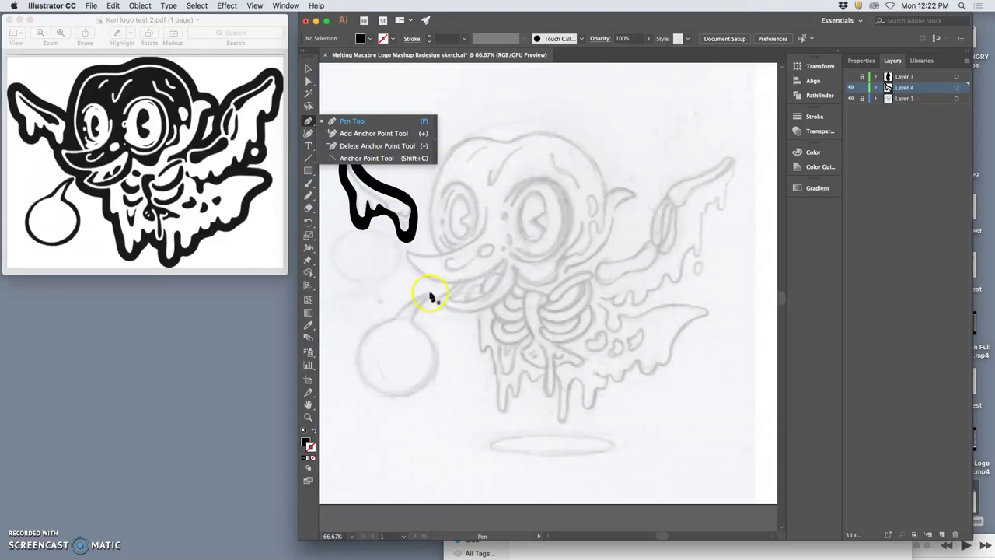
{"action": "left_click", "coordinate": [431, 295]}
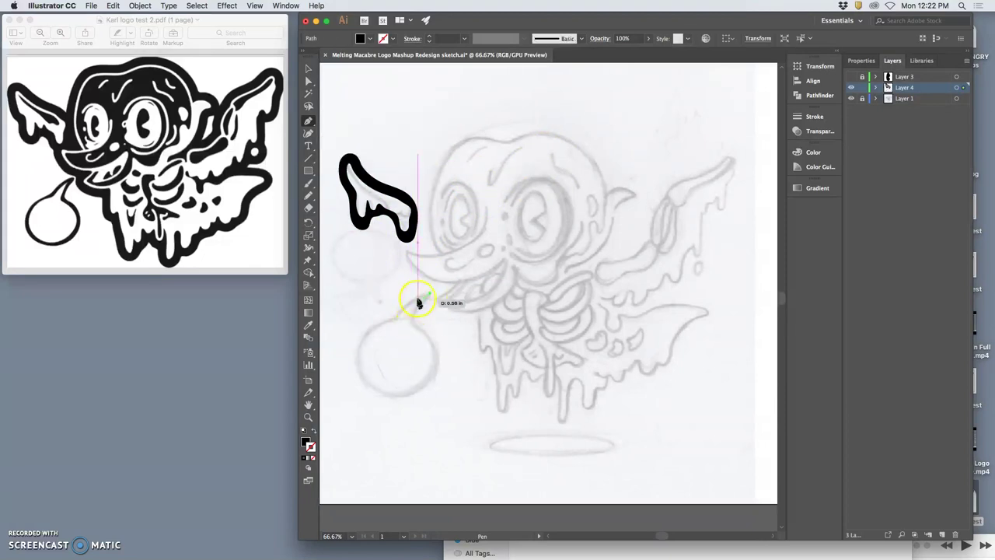
{"action": "left_click_drag", "start_coordinate": [415, 302], "coordinate": [388, 326]}
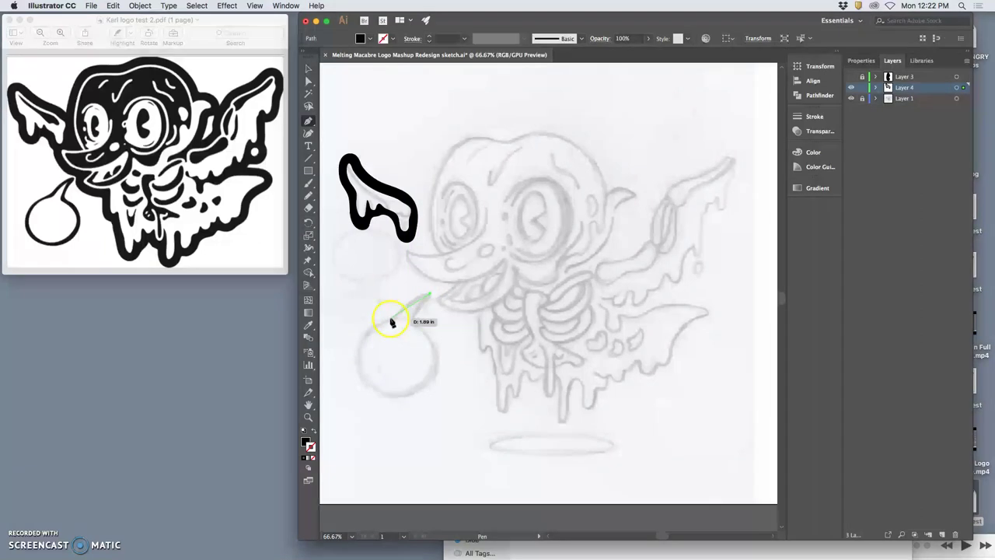
{"action": "left_click_drag", "start_coordinate": [392, 322], "coordinate": [392, 321]}
{"action": "mouse_move", "coordinate": [378, 343]}
{"action": "left_mouse_down"}
{"action": "mouse_move", "coordinate": [377, 334]}
{"action": "mouse_move", "coordinate": [352, 347]}
{"action": "mouse_move", "coordinate": [347, 399]}
{"action": "mouse_move", "coordinate": [373, 388]}
{"action": "mouse_move", "coordinate": [412, 397]}
{"action": "left_mouse_up"}
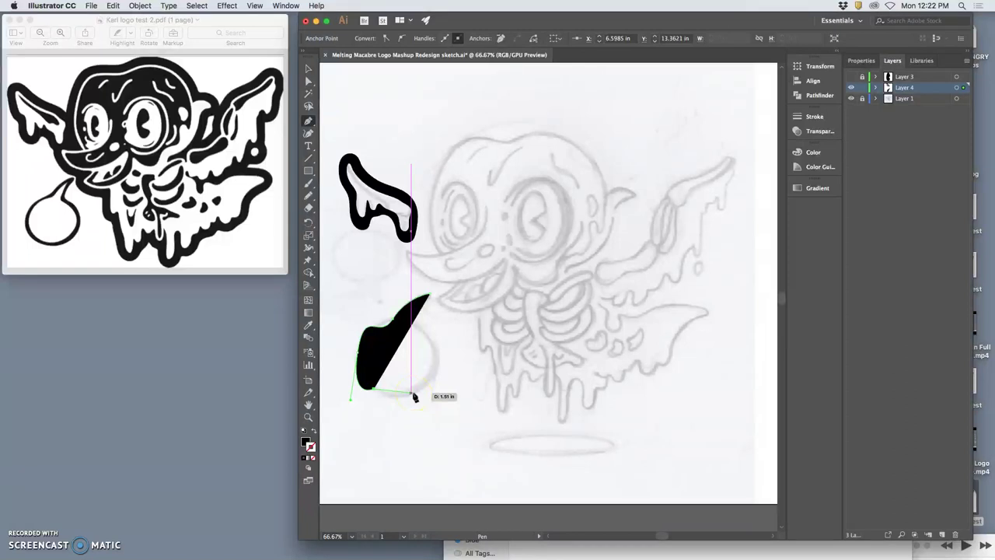
Finish tracing the flame shape with the Pen tool, from the base up the circle's inner side and along the tail, closing at its tip
{"action": "left_click", "coordinate": [413, 396], "text": "alt"}
{"action": "mouse_move", "coordinate": [412, 399]}
{"action": "left_mouse_down"}
{"action": "mouse_move", "coordinate": [396, 399]}
{"action": "mouse_move", "coordinate": [407, 399]}
{"action": "left_mouse_up"}
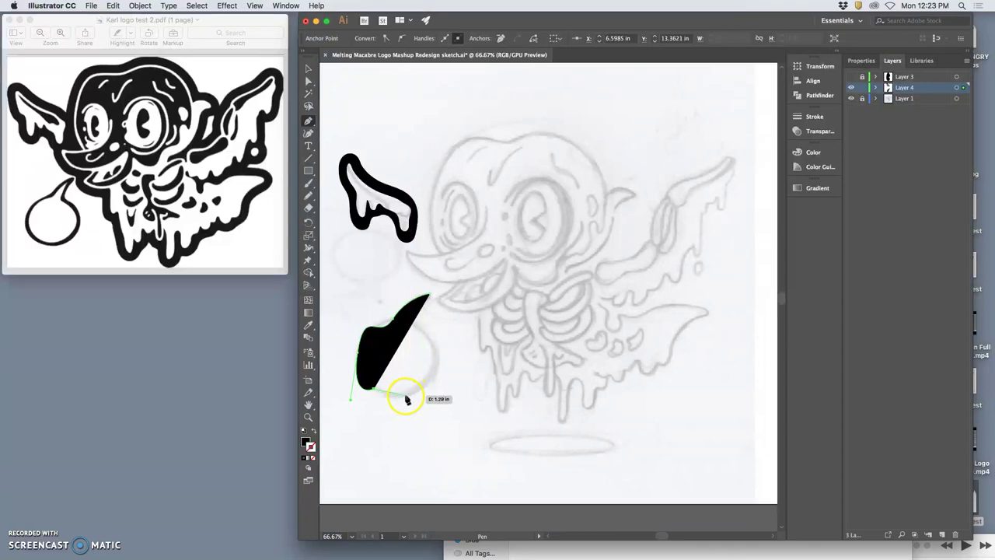
{"action": "left_click", "coordinate": [406, 394]}
{"action": "left_click", "coordinate": [430, 381]}
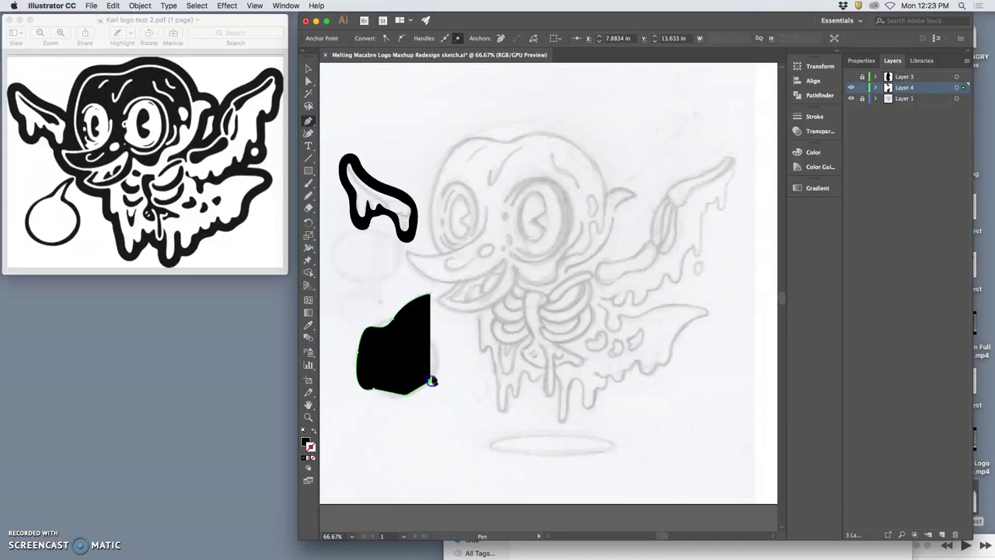
{"action": "left_click_drag", "start_coordinate": [440, 368], "coordinate": [415, 319]}
{"action": "left_click", "coordinate": [412, 318]}
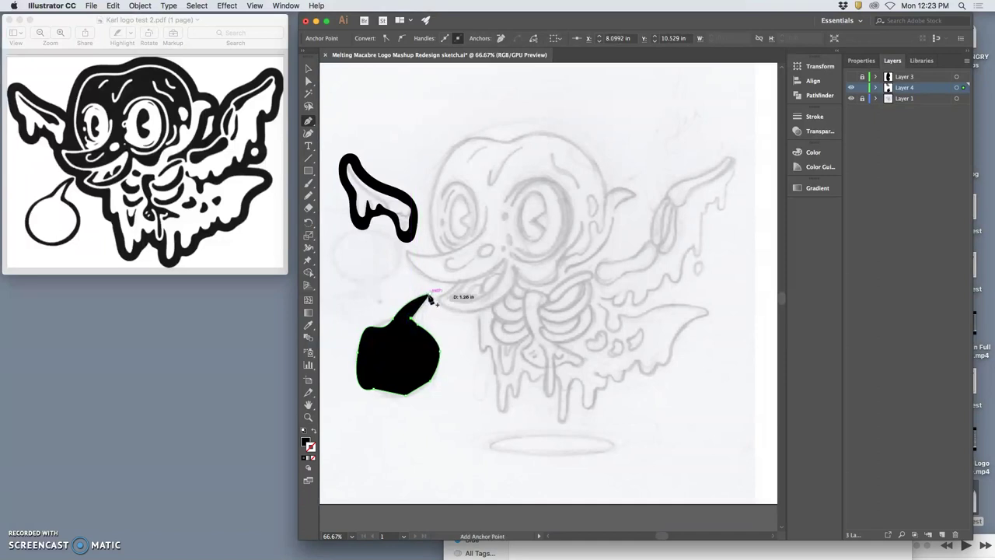
{"action": "left_click_drag", "start_coordinate": [431, 296], "coordinate": [446, 286]}
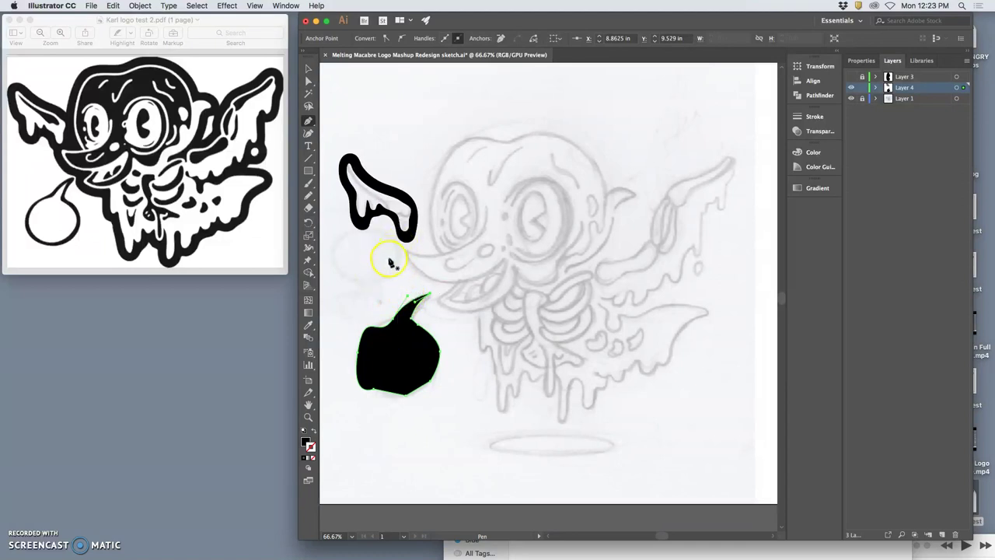
Adjust the direction handles where the tail meets the circle's outer side so the circle's upper shoulder follows a round curve
{"action": "left_click", "coordinate": [407, 296]}
{"action": "left_click", "coordinate": [404, 300]}
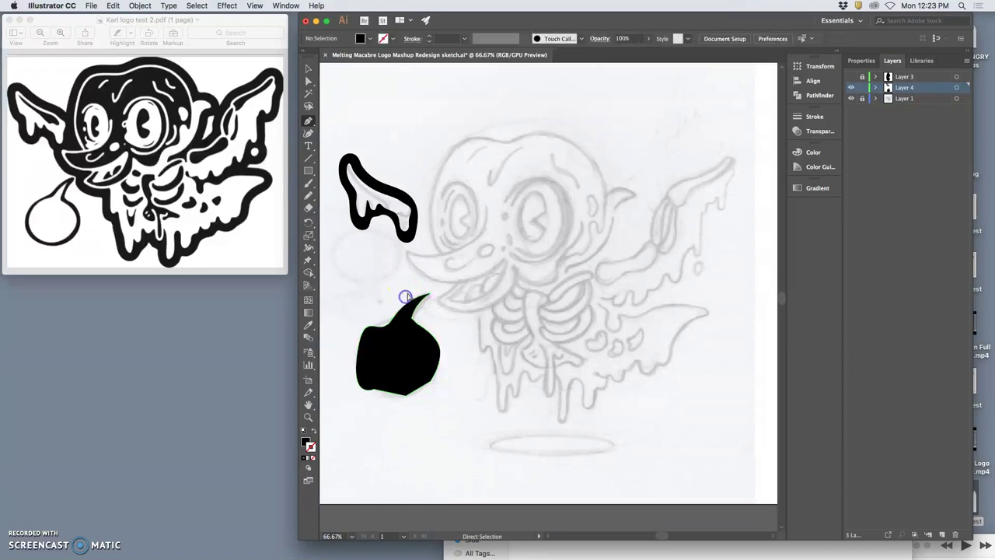
{"action": "left_click", "coordinate": [405, 314], "text": "super"}
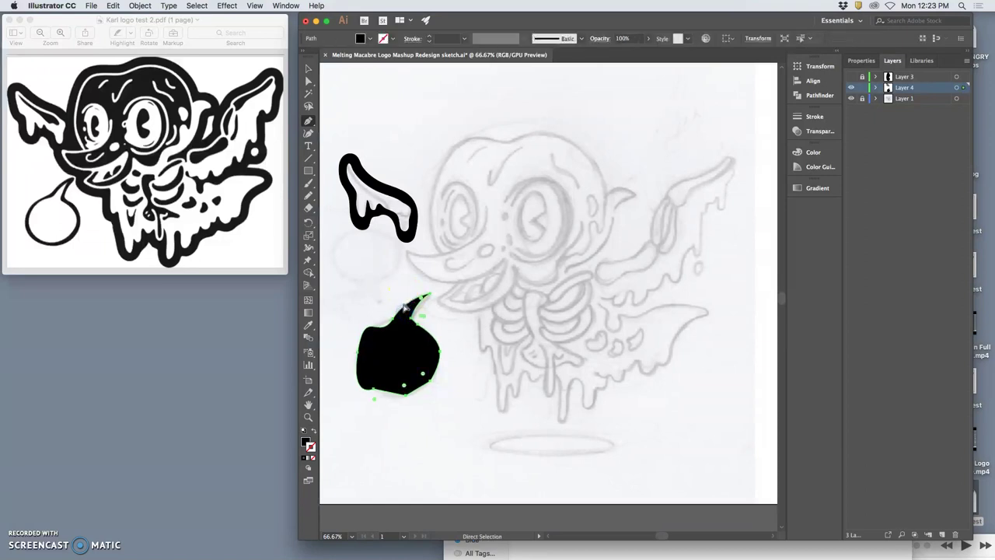
{"action": "left_click", "coordinate": [405, 304], "text": "super"}
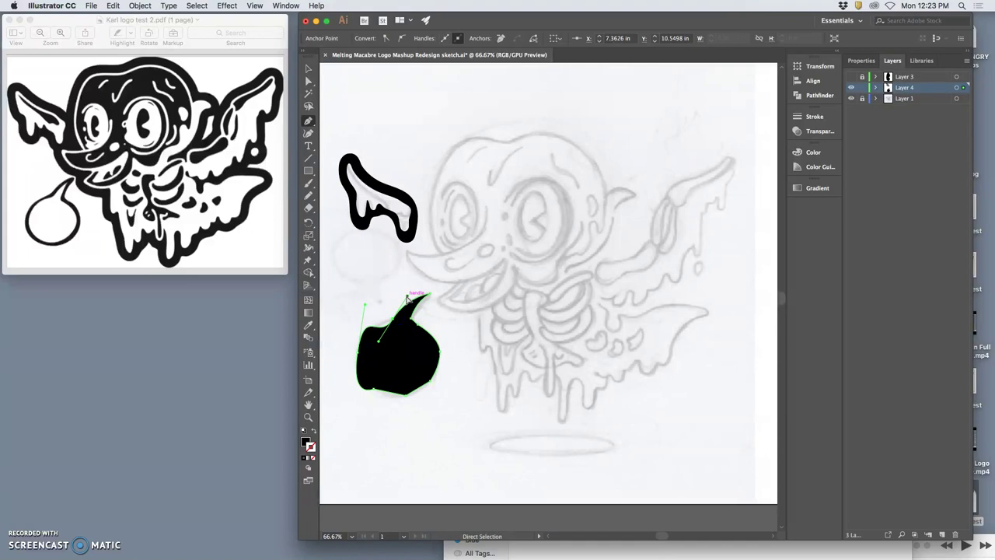
{"action": "left_click_drag", "start_coordinate": [407, 296], "coordinate": [363, 320]}
{"action": "left_click", "coordinate": [368, 386]}
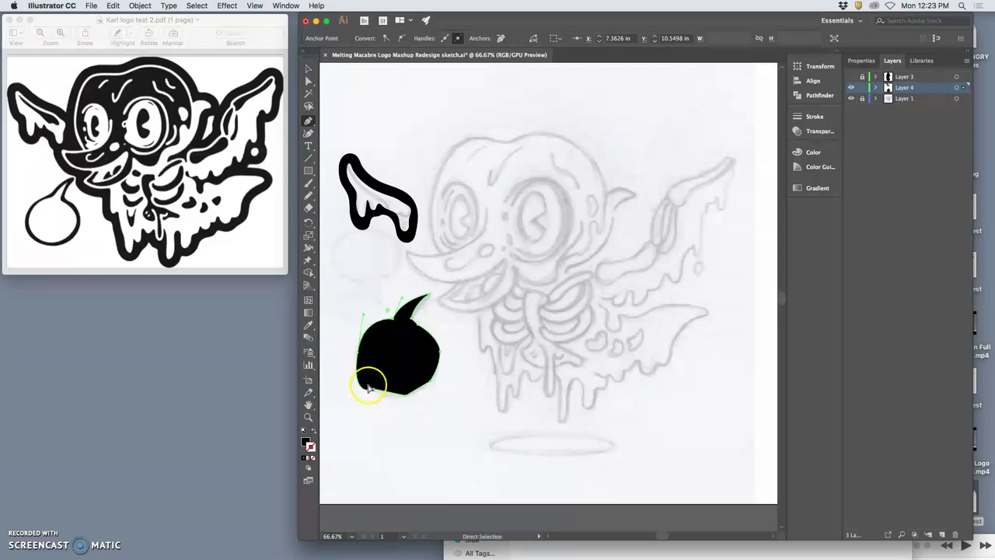
Adjust the handles of the flame's outer base anchor and convert the lowest corner anchor into a smooth curve
{"action": "left_click", "coordinate": [374, 390]}
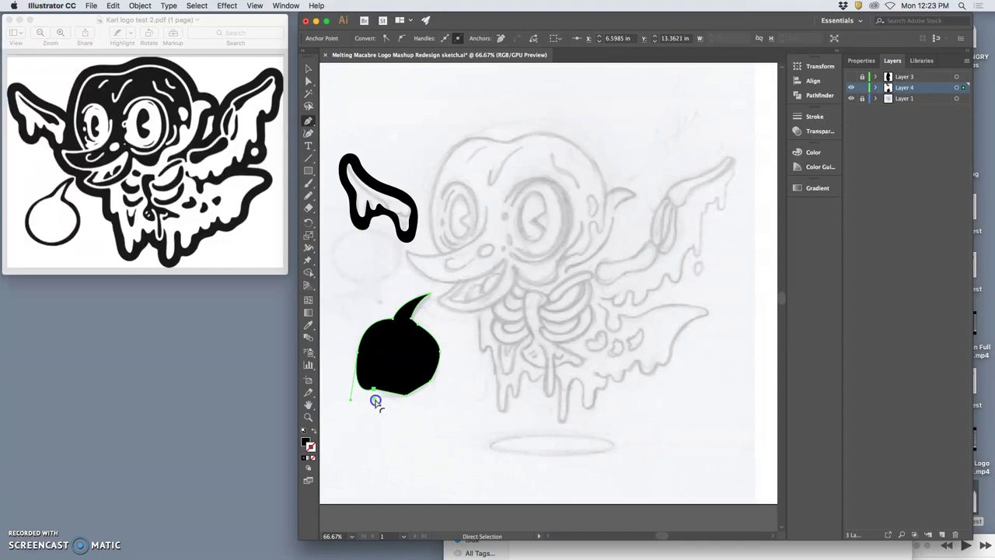
{"action": "left_click_drag", "start_coordinate": [376, 400], "coordinate": [377, 404]}
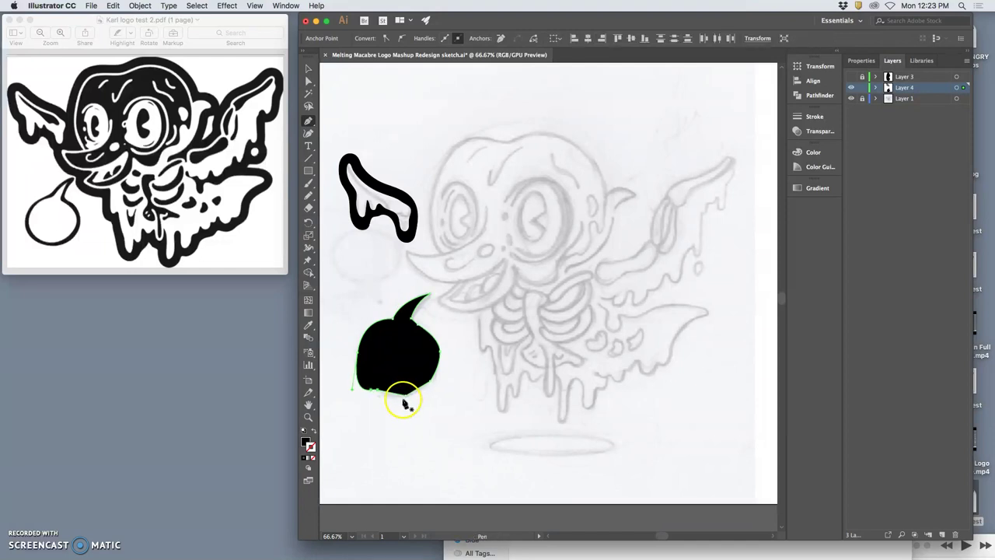
{"action": "key", "text": "super+plus"}
{"action": "key", "text": "super+plus"}
{"action": "key", "text": "super+equal"}
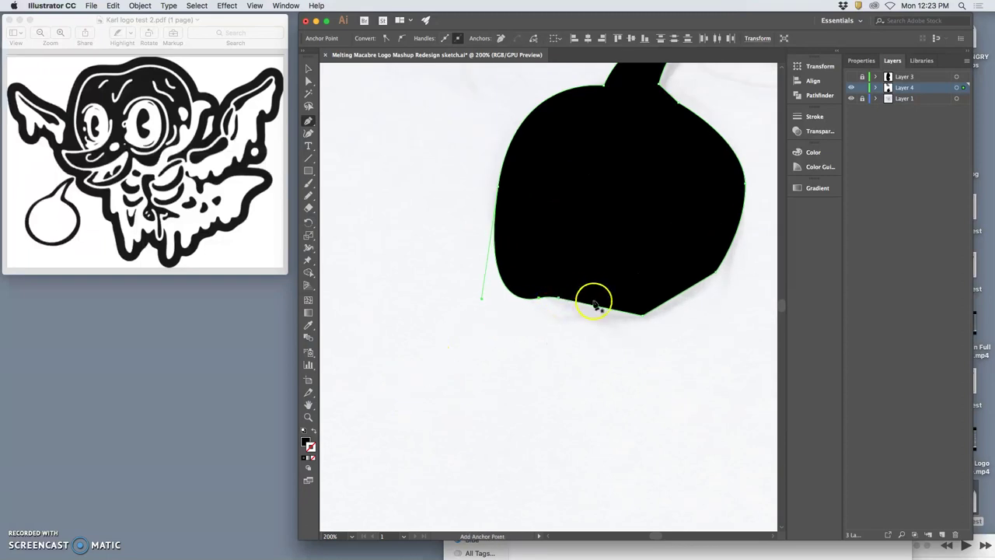
{"action": "key", "text": "super"}
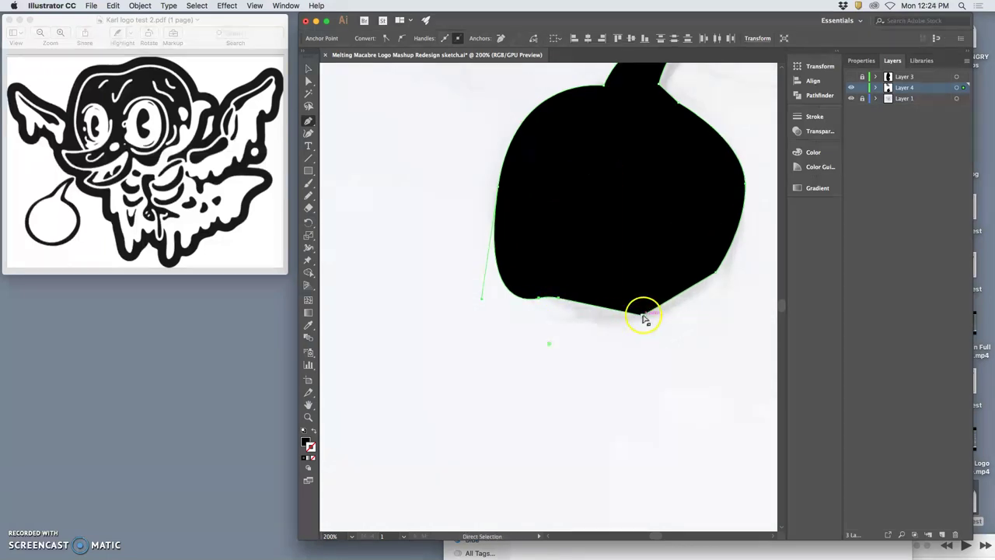
{"action": "left_click", "coordinate": [642, 314]}
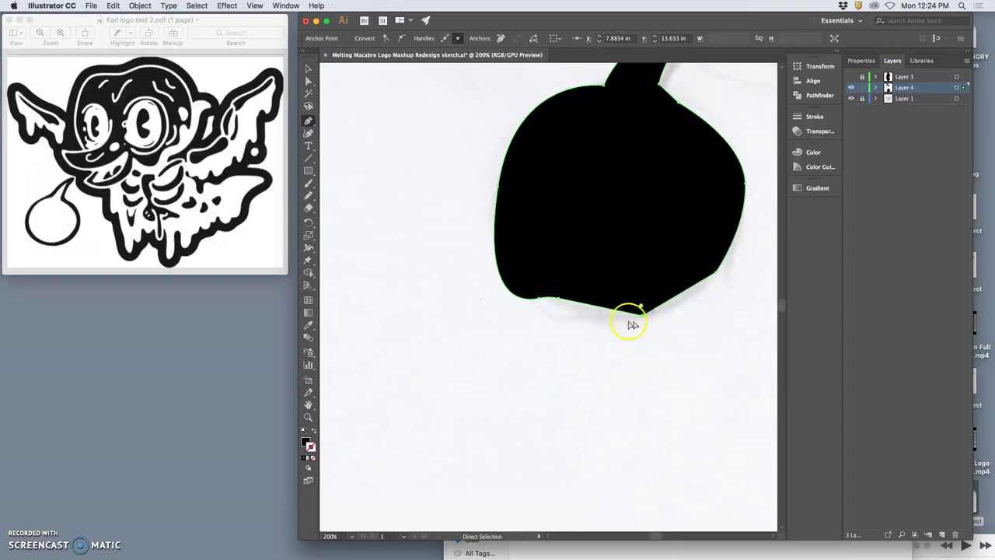
{"action": "key", "text": "alt"}
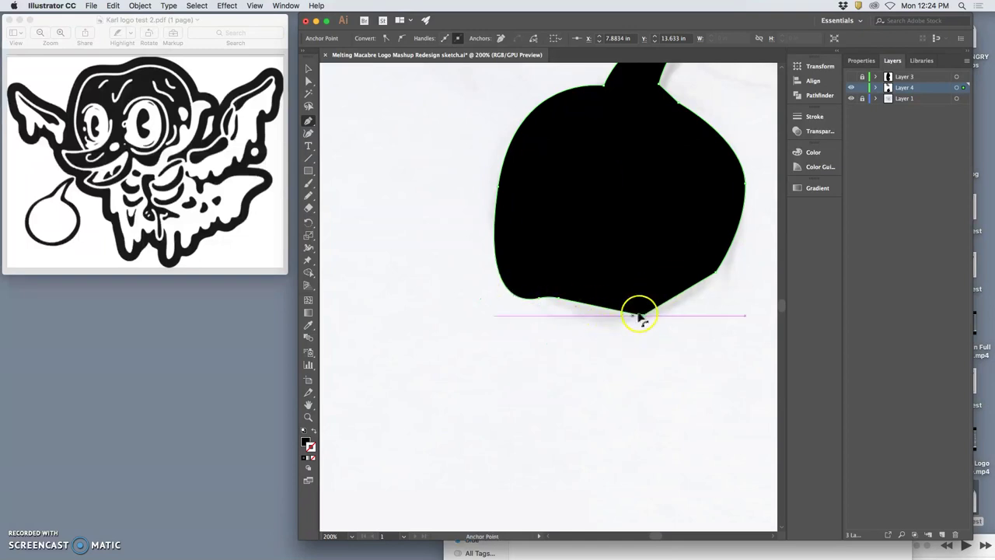
{"action": "left_click_drag", "start_coordinate": [640, 316], "coordinate": [695, 309]}
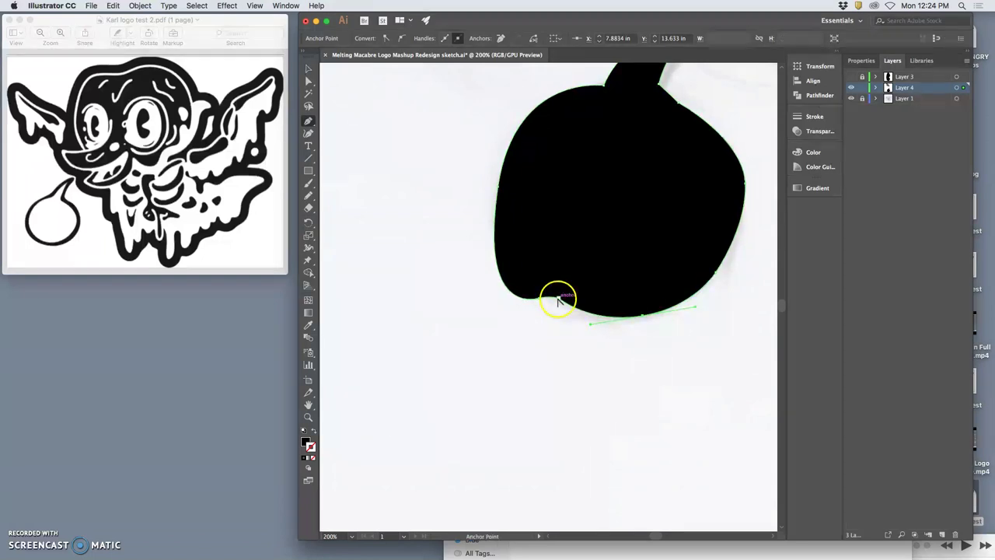
Smooth the anchor at the notch in the circle's base and move it down onto the sketched outline
{"action": "left_click_drag", "start_coordinate": [558, 298], "coordinate": [558, 300]}
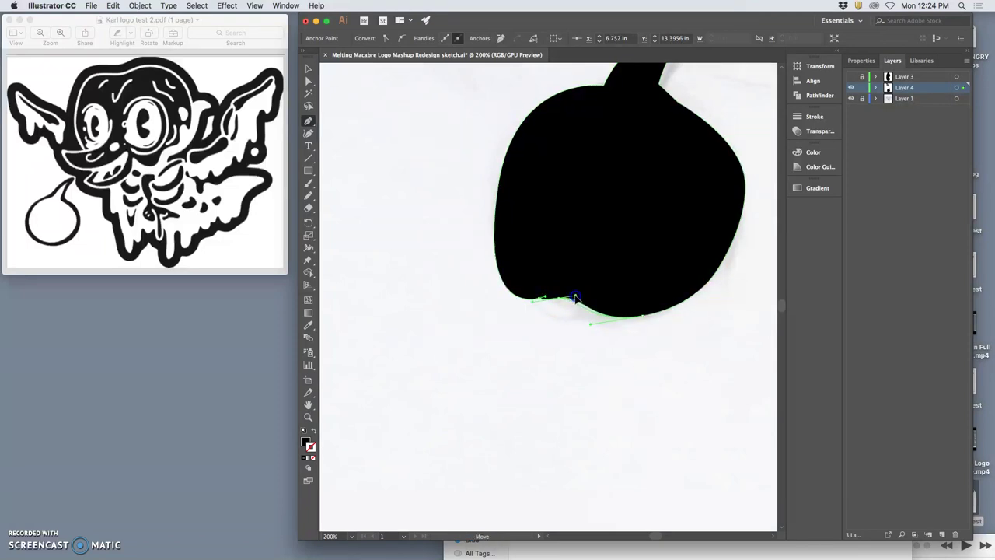
{"action": "mouse_move", "coordinate": [558, 297]}
{"action": "left_mouse_down"}
{"action": "mouse_move", "coordinate": [554, 314]}
{"action": "mouse_move", "coordinate": [561, 295]}
{"action": "left_mouse_up"}
{"action": "left_click", "coordinate": [556, 325]}
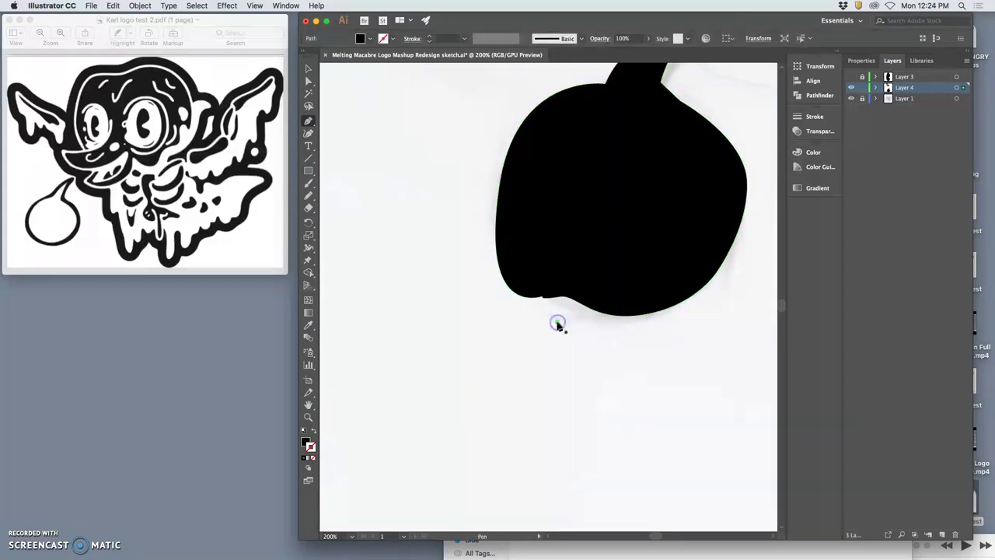
{"action": "left_click", "coordinate": [570, 283]}
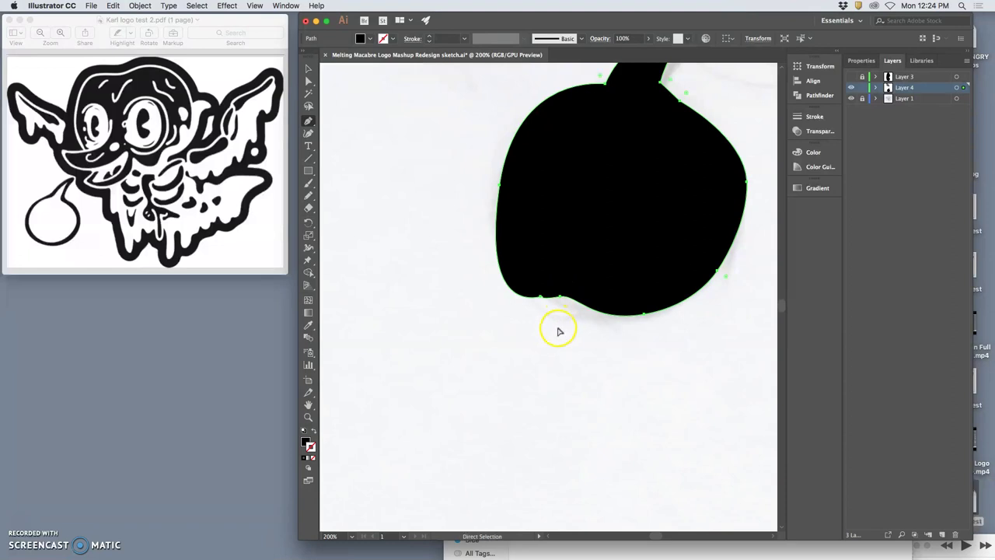
{"action": "left_click", "coordinate": [559, 325], "text": "super"}
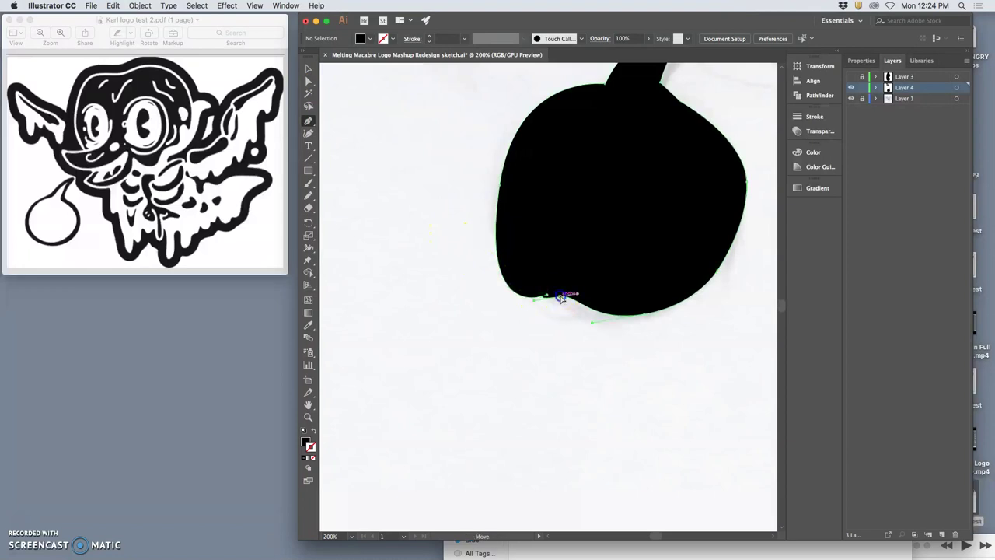
{"action": "left_click_drag", "start_coordinate": [561, 298], "coordinate": [582, 313]}
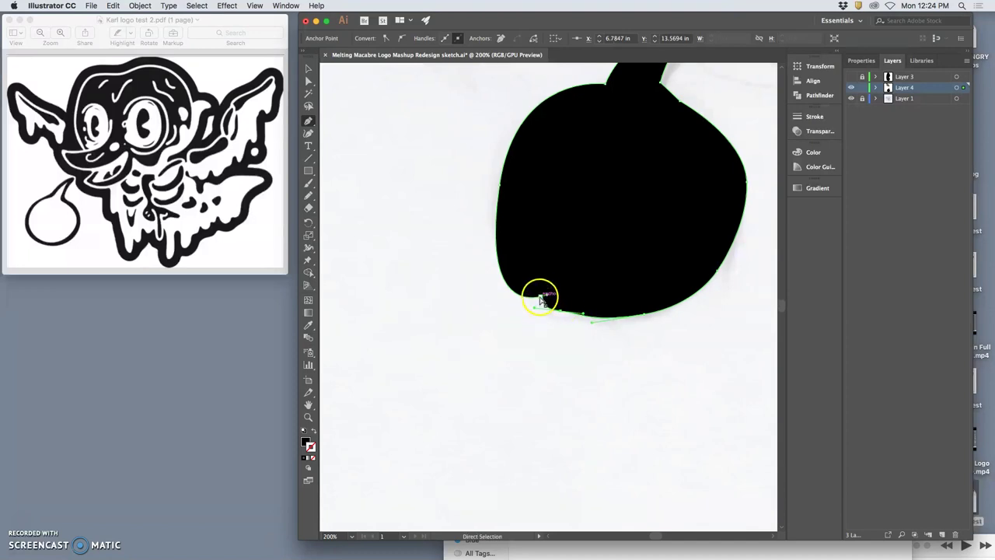
Reshape the circle's lower outer curve by moving the neighbouring anchor and its handles, and delete the surplus base anchor
{"action": "left_click_drag", "start_coordinate": [543, 296], "coordinate": [500, 256]}
{"action": "left_click", "coordinate": [519, 296]}
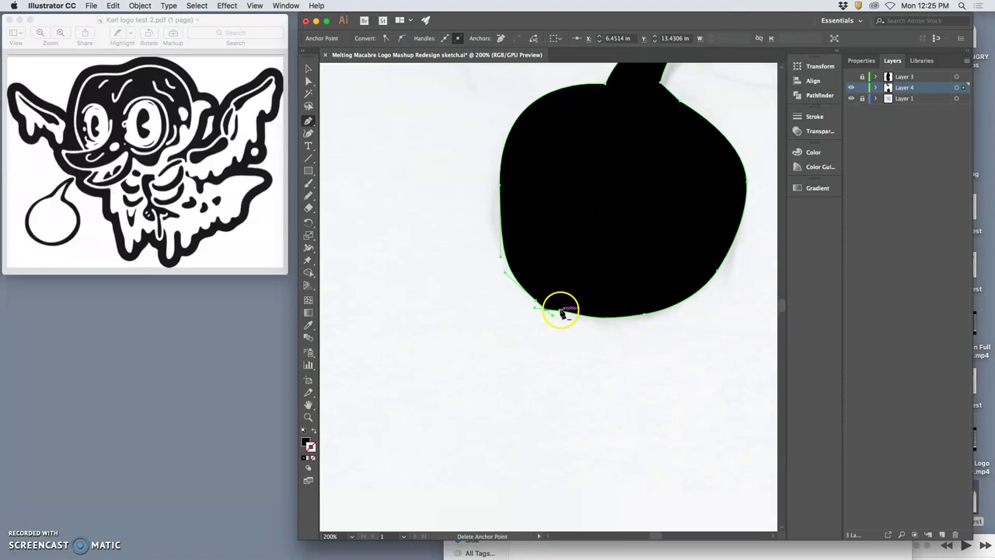
{"action": "left_click", "coordinate": [561, 312]}
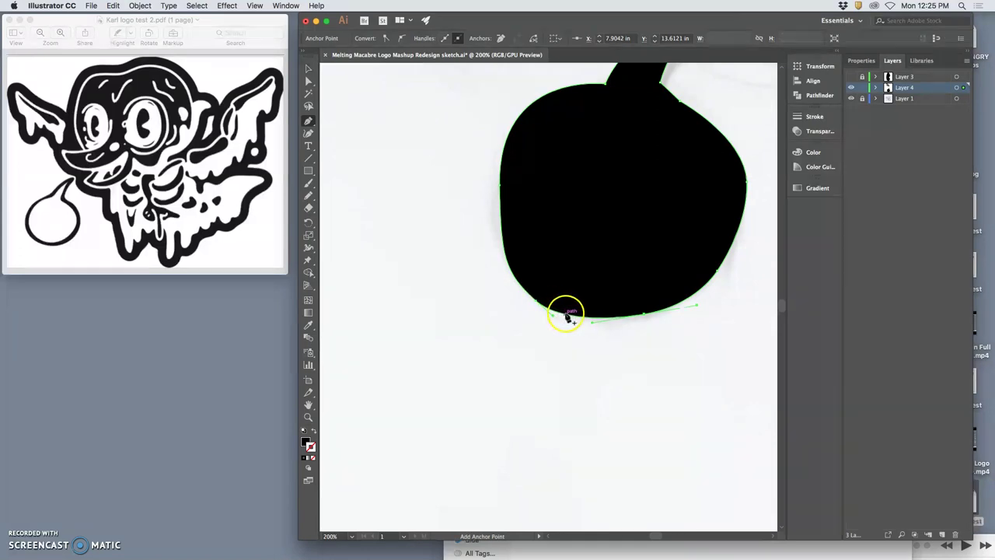
Add an anchor on the circle's outer side and rework the anchor where the tail's inner edge joins the circle
{"action": "left_click", "coordinate": [503, 228]}
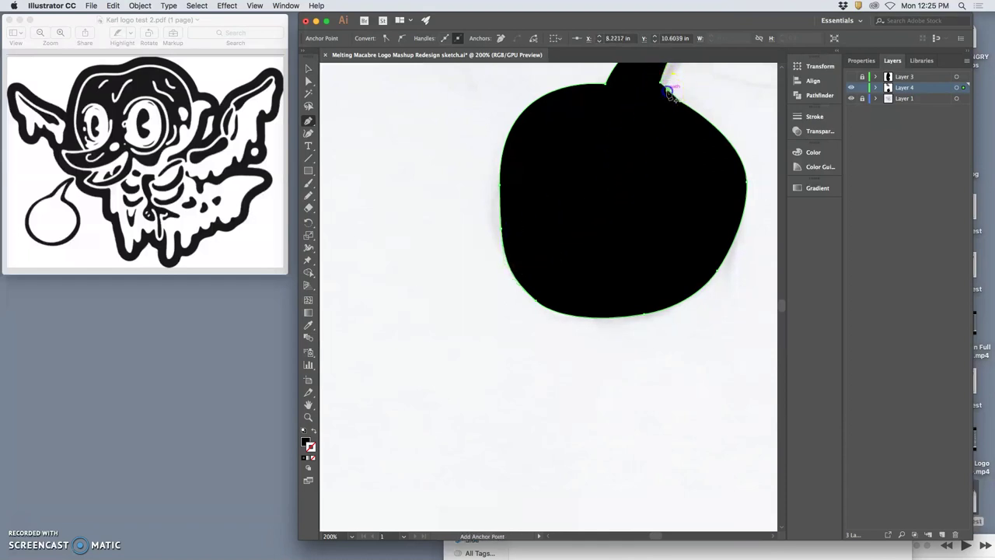
{"action": "left_click", "coordinate": [678, 93]}
{"action": "left_click", "coordinate": [668, 91]}
{"action": "mouse_move", "coordinate": [667, 91]}
{"action": "left_mouse_down"}
{"action": "mouse_move", "coordinate": [683, 94]}
{"action": "mouse_move", "coordinate": [660, 77]}
{"action": "left_mouse_up"}
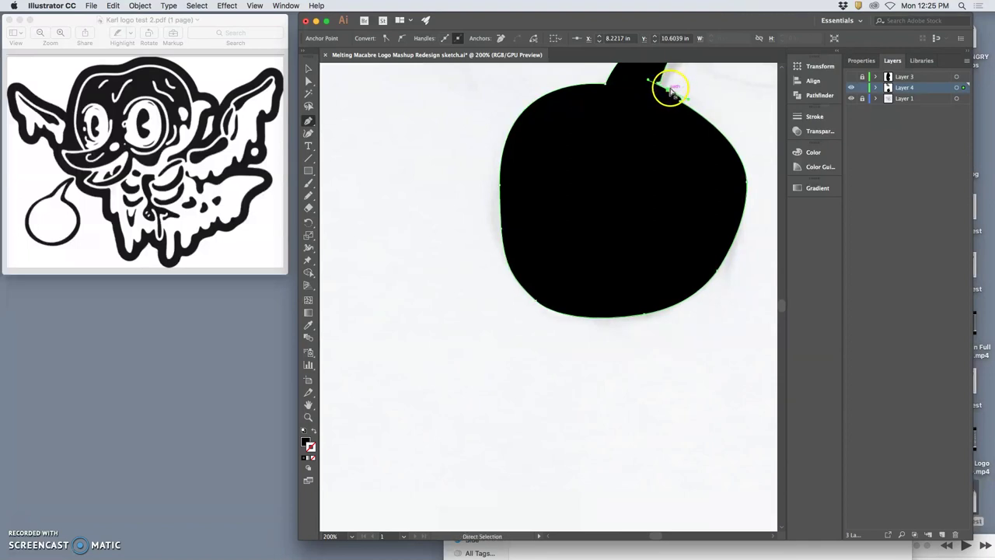
{"action": "left_click_drag", "start_coordinate": [671, 92], "coordinate": [595, 211]}
Add an anchor low on the tail's inner edge and adjust the handles there to clean up its junction with the circle
{"action": "left_click", "coordinate": [550, 208]}
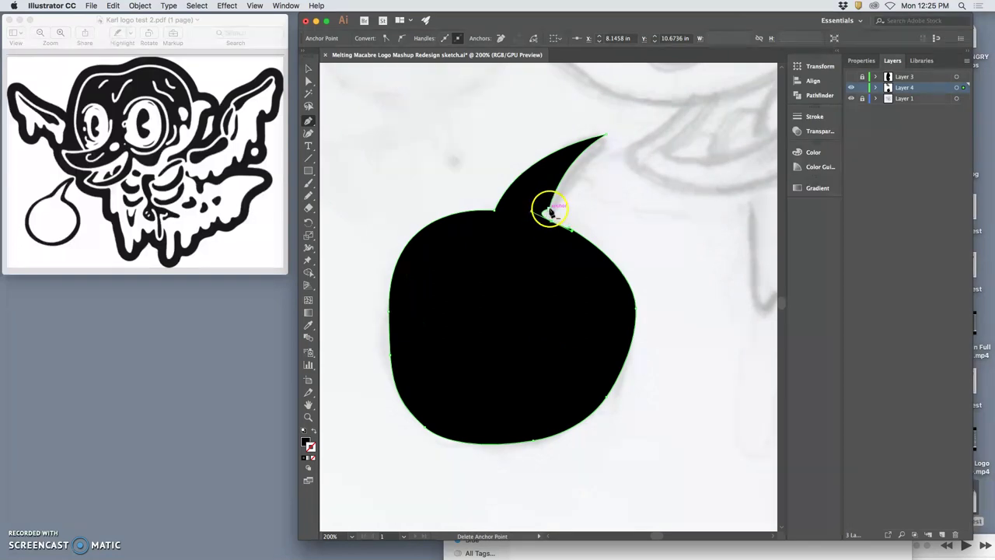
{"action": "key", "text": "super"}
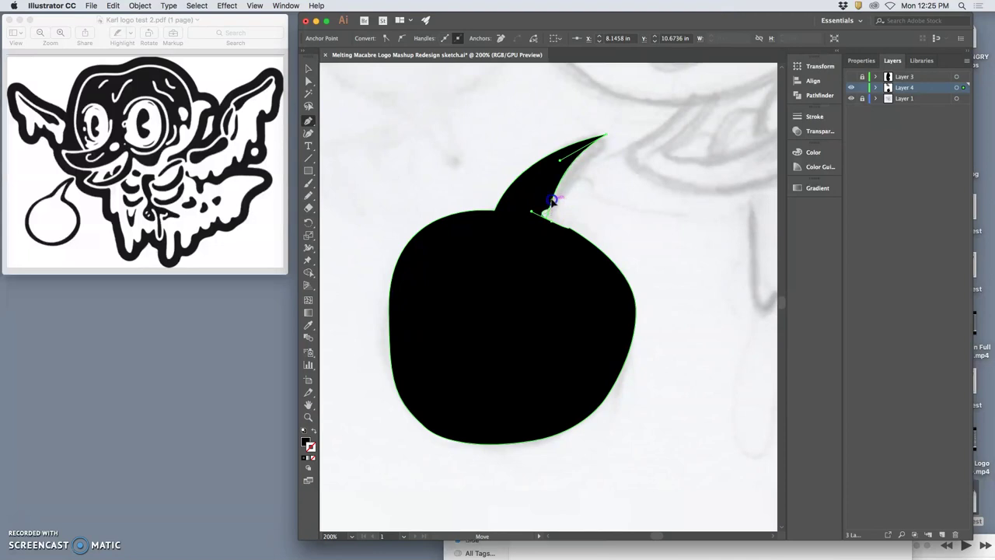
{"action": "left_click_drag", "start_coordinate": [550, 199], "coordinate": [548, 201]}
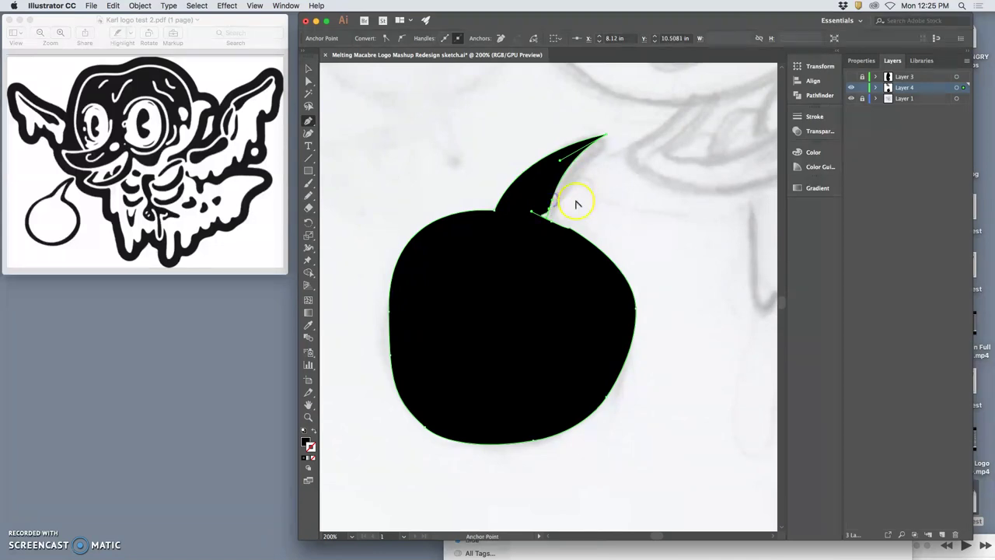
{"action": "left_click", "coordinate": [535, 213], "text": "super"}
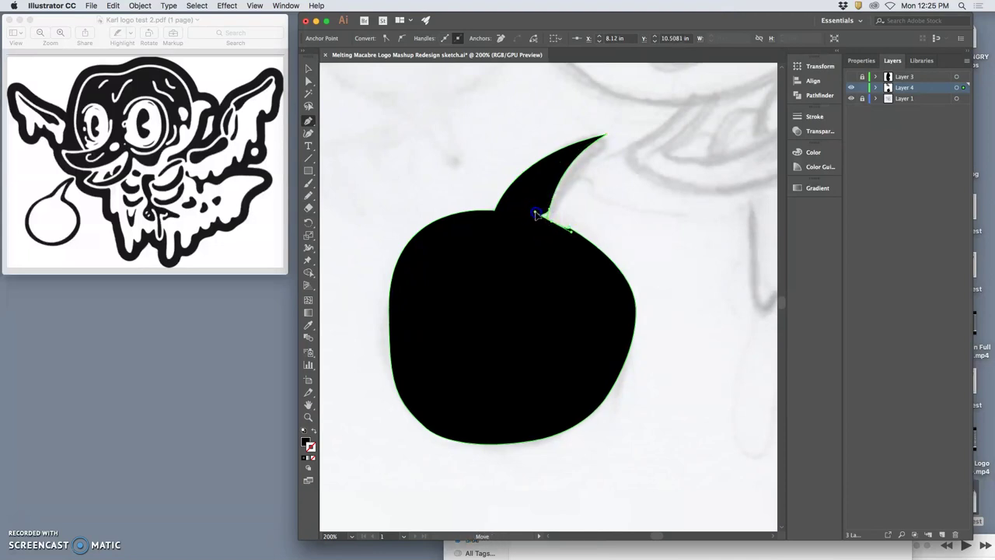
{"action": "left_click_drag", "start_coordinate": [549, 223], "coordinate": [551, 221]}
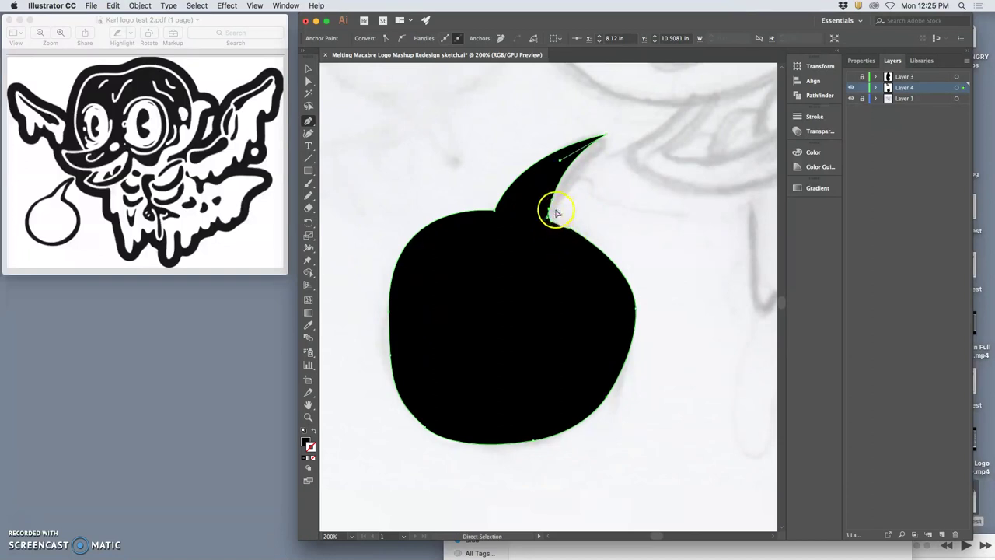
Nudge the anchor at the small bump on the circle's edge, just beside the tail's inner base, slightly down
{"action": "left_click", "coordinate": [570, 229], "text": "super"}
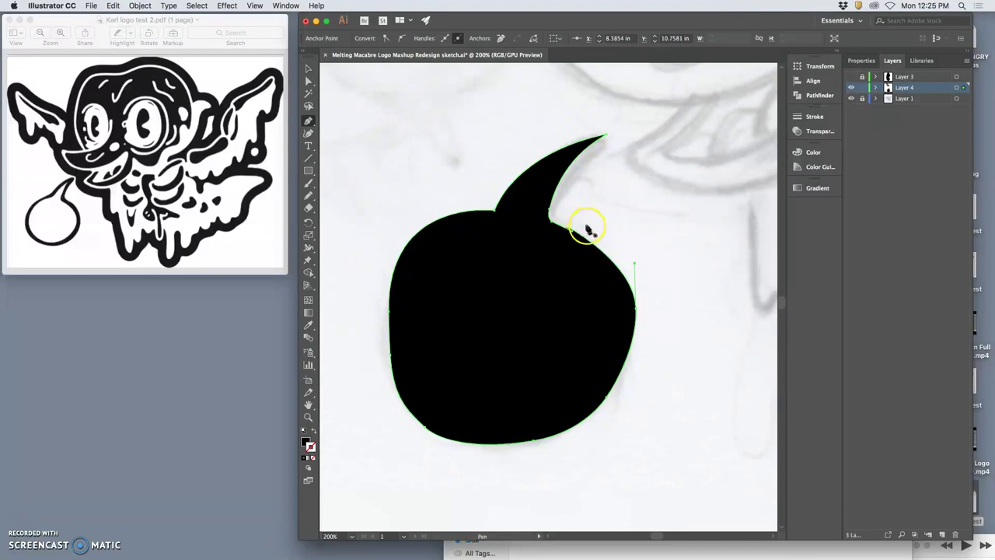
{"action": "scroll", "coordinate": [588, 226], "scroll_direction": "up", "scroll_amount": 7}
{"action": "scroll", "coordinate": [573, 303], "scroll_direction": "up", "scroll_amount": 2}
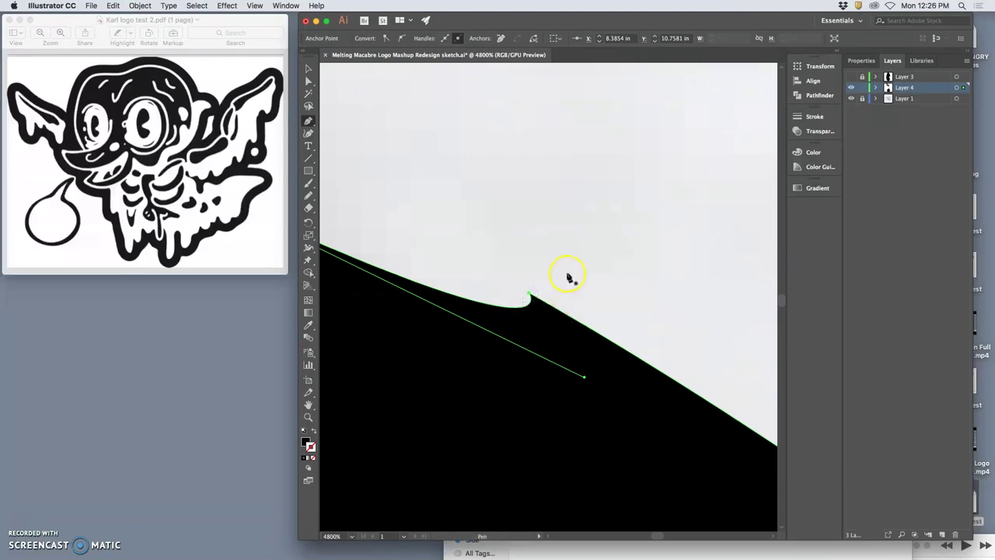
{"action": "left_click", "coordinate": [532, 295]}
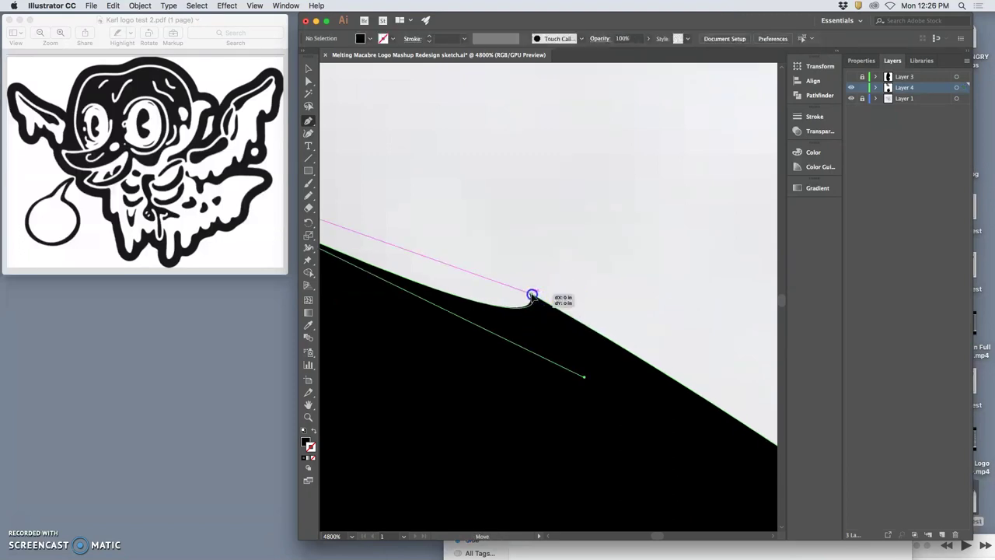
{"action": "left_click_drag", "start_coordinate": [532, 295], "coordinate": [532, 300]}
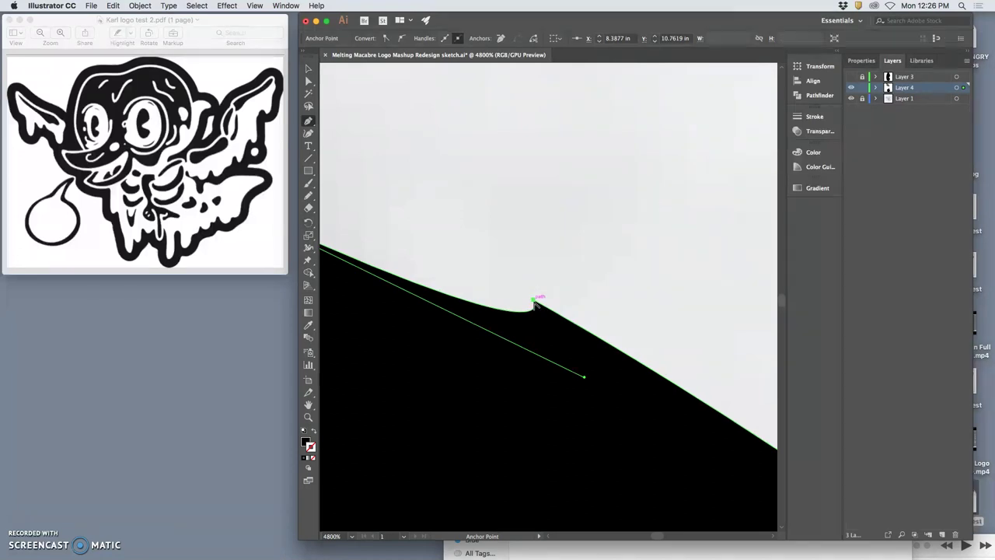
Try to smooth the bump beside the tail's inner base by pulling curve handles out of its corner anchor
{"action": "left_click_drag", "start_coordinate": [534, 302], "coordinate": [483, 284]}
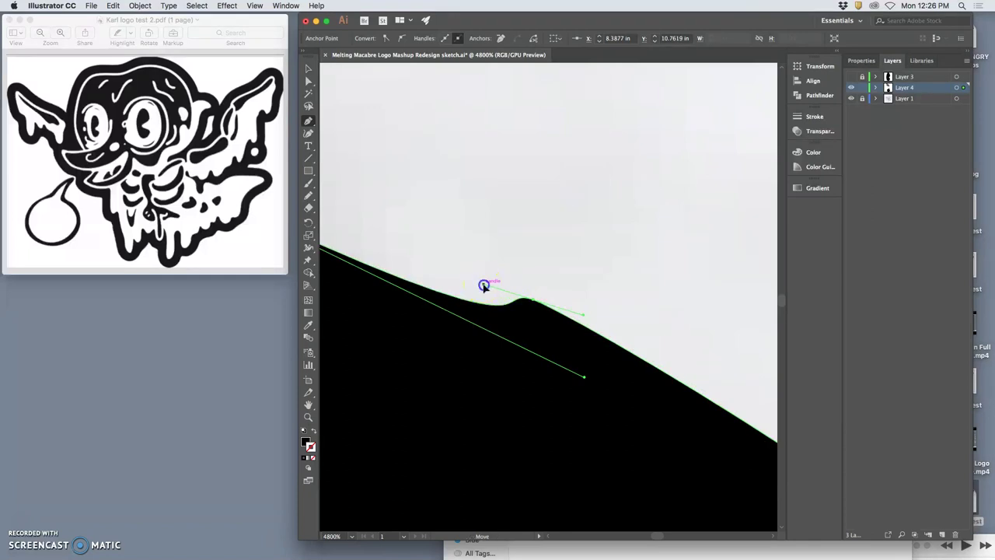
{"action": "left_click_drag", "start_coordinate": [483, 286], "coordinate": [533, 303]}
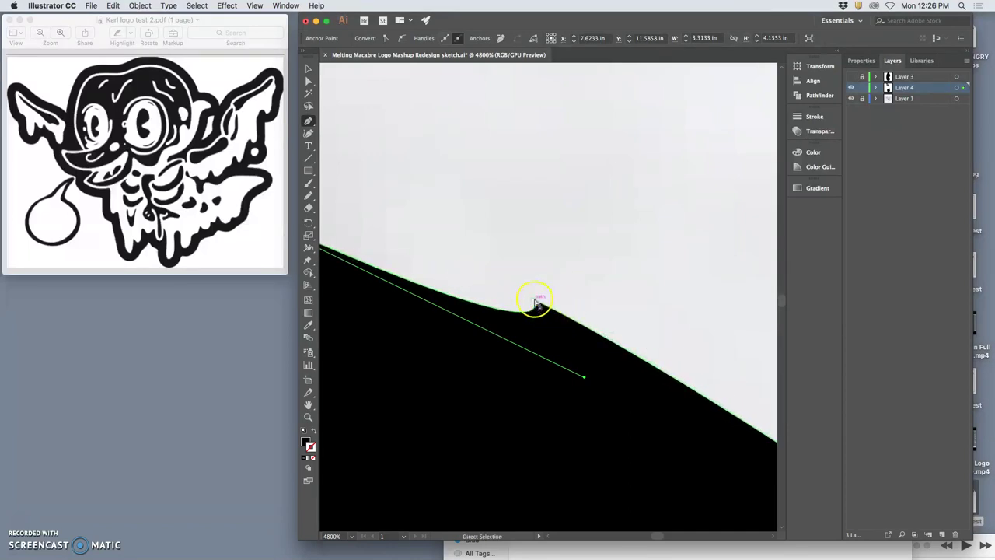
{"action": "left_click", "coordinate": [534, 276], "text": "super"}
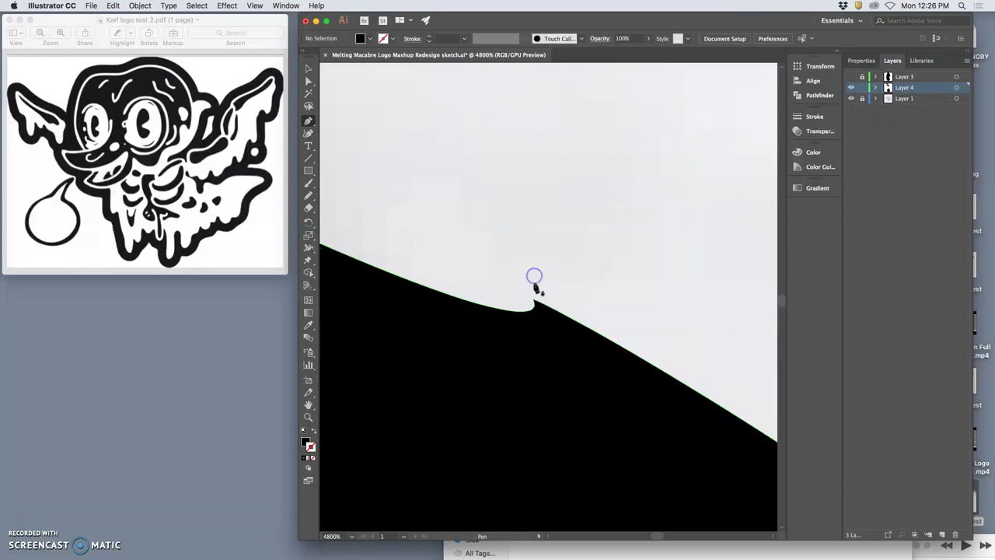
Move the bump's anchor down along the circle's upper right edge to flatten the contour, and deselect the shape
{"action": "left_click_drag", "start_coordinate": [533, 301], "coordinate": [641, 388]}
{"action": "key", "text": "super+minus"}
{"action": "key", "text": "super+minus"}
{"action": "key", "text": "super+minus"}
{"action": "key", "text": "super+minus"}
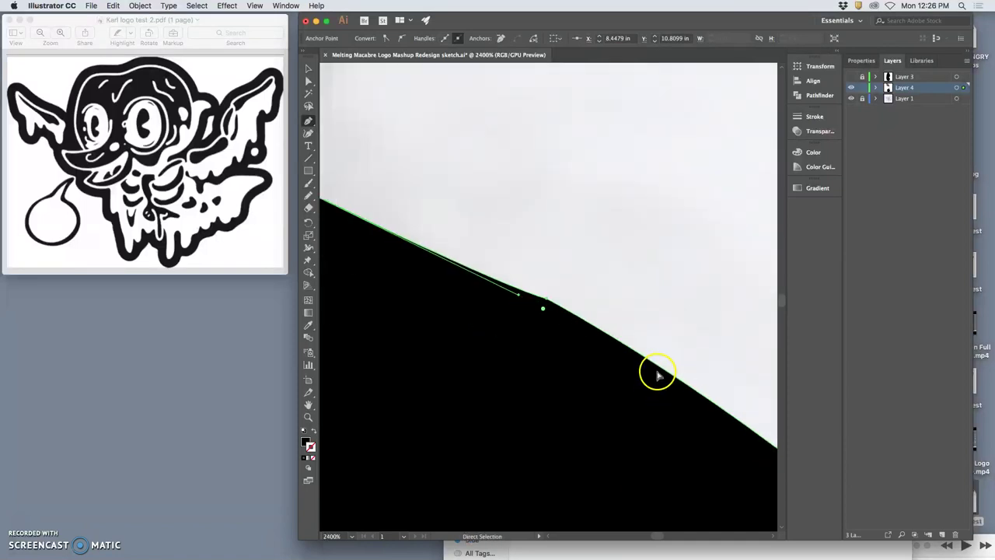
{"action": "key", "text": "super+minus"}
{"action": "key", "text": "super+minus"}
{"action": "key", "text": "super+minus"}
{"action": "key", "text": "super+minus"}
{"action": "key", "text": "super+minus"}
{"action": "key", "text": "super+minus"}
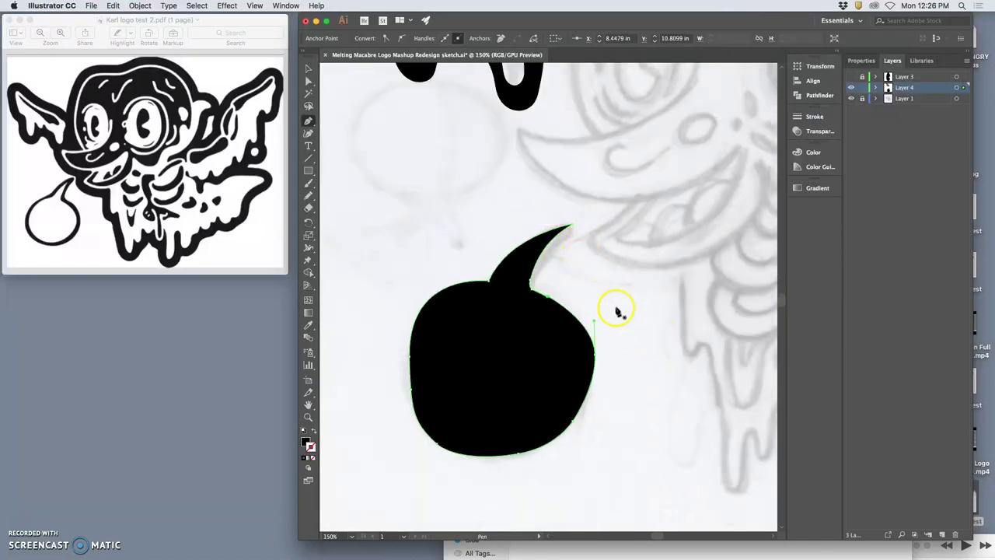
{"action": "key", "text": "a"}
{"action": "left_click", "coordinate": [629, 337], "text": "super"}
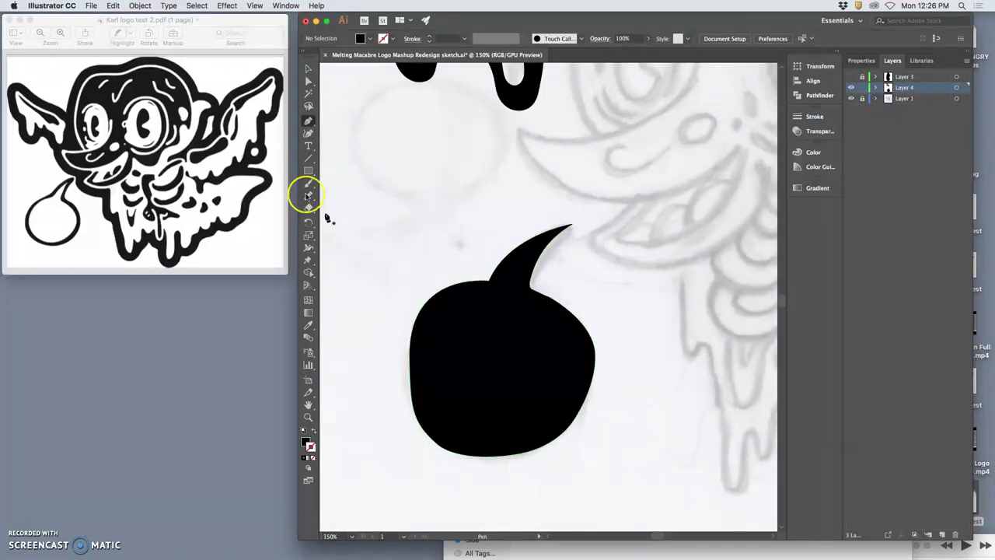
Redraw the tail's outer edge and the circle's left side with the Pencil tool so they follow the sketched outline
{"action": "left_click", "coordinate": [309, 81]}
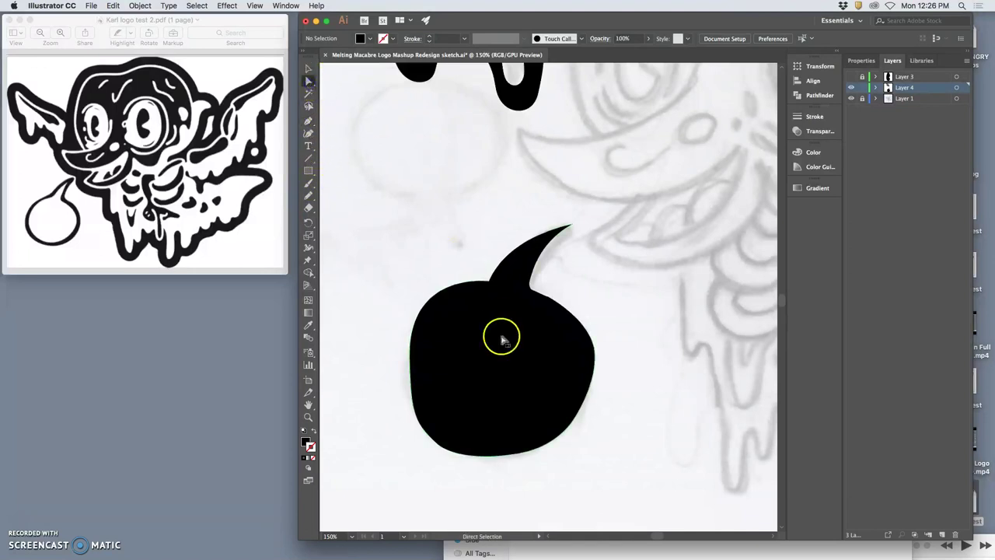
{"action": "left_click", "coordinate": [498, 335]}
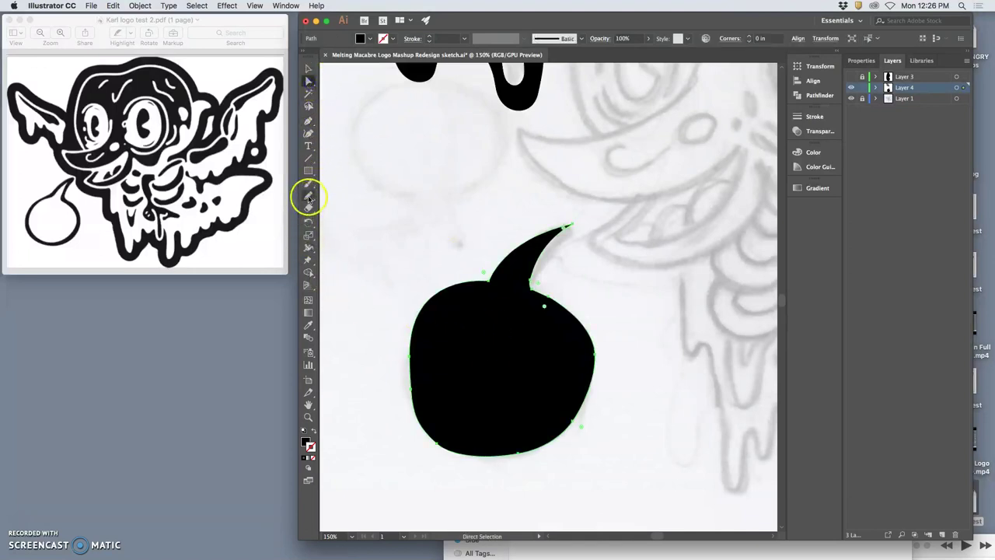
{"action": "left_click_drag", "start_coordinate": [308, 196], "coordinate": [355, 208]}
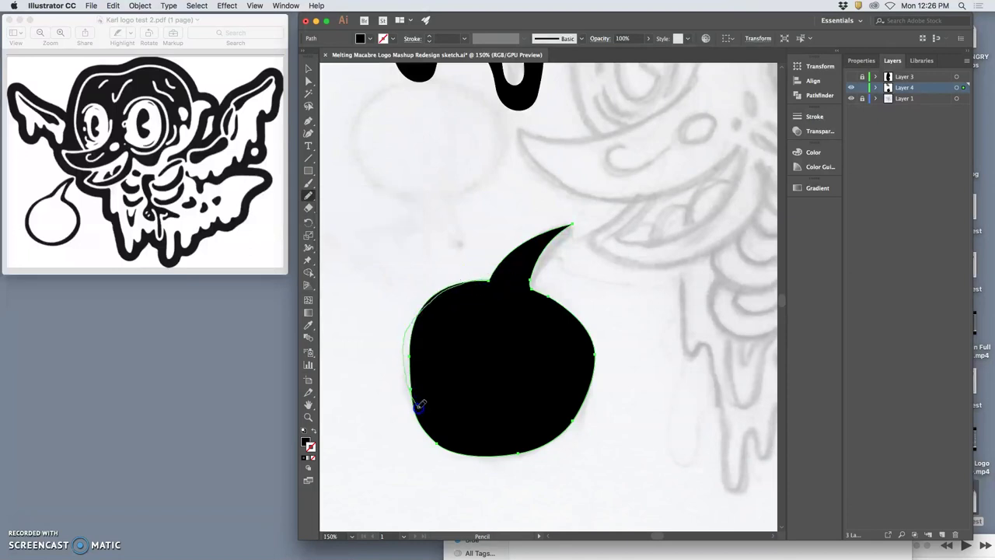
{"action": "left_click_drag", "start_coordinate": [418, 406], "coordinate": [424, 416]}
{"action": "key", "text": "super+z"}
{"action": "left_click_drag", "start_coordinate": [418, 419], "coordinate": [438, 457]}
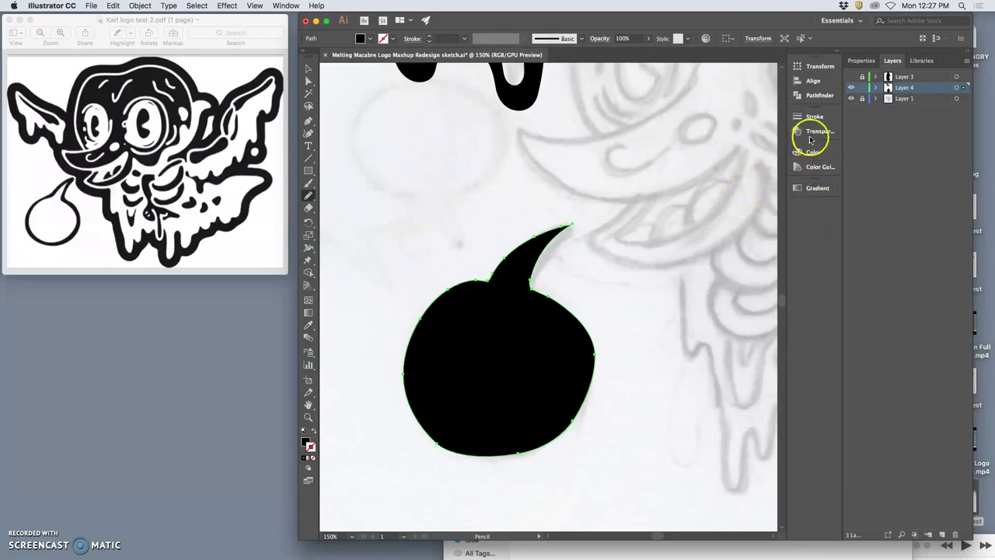
Set the black circle-and-tail shape's opacity to 50% so that the sketch shows through
{"action": "left_click", "coordinate": [813, 134]}
{"action": "left_click", "coordinate": [775, 129]}
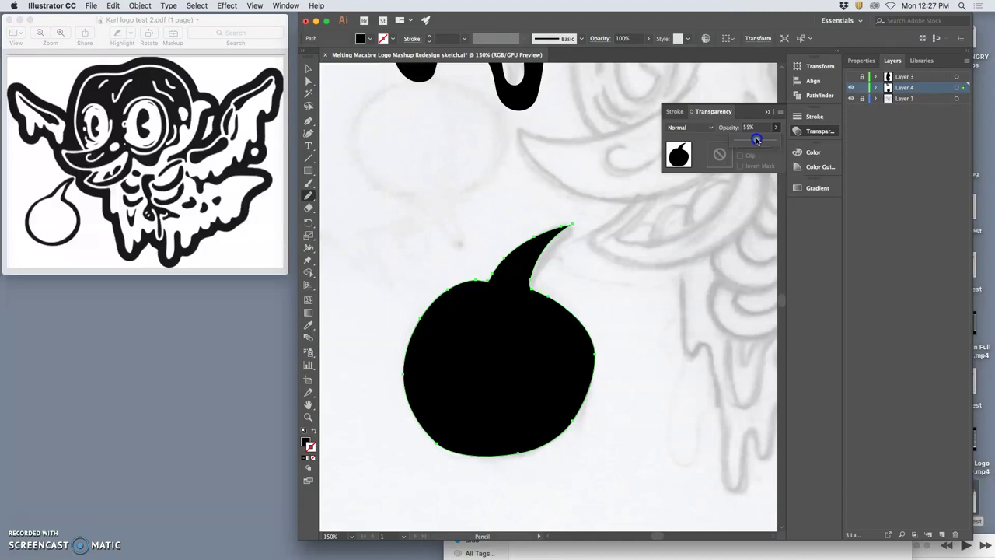
{"action": "left_click_drag", "start_coordinate": [754, 139], "coordinate": [755, 141]}
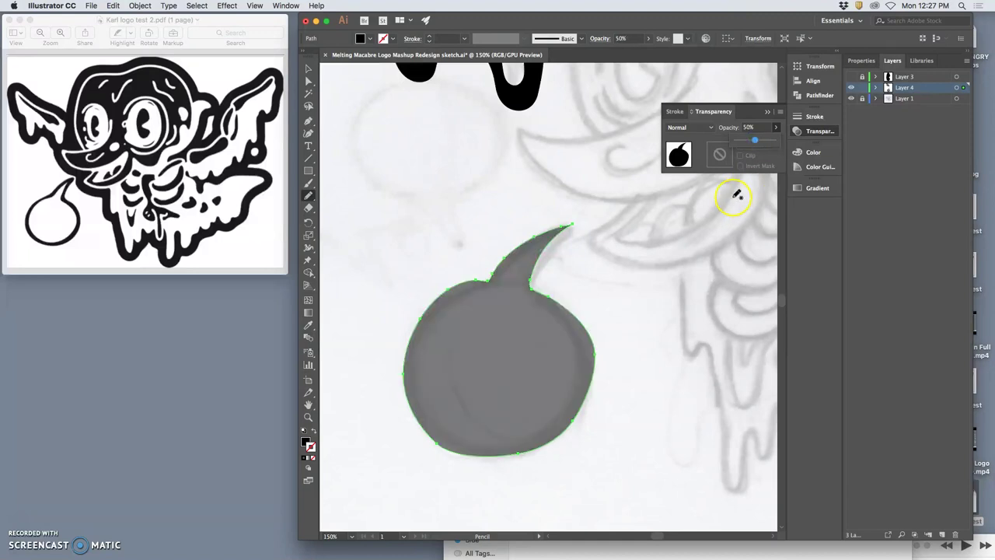
Redraw the circle's upper left shoulder and its right side with the Pencil tool along the sketch, and deselect the shape
{"action": "left_click", "coordinate": [494, 272]}
{"action": "left_click_drag", "start_coordinate": [417, 321], "coordinate": [418, 323]}
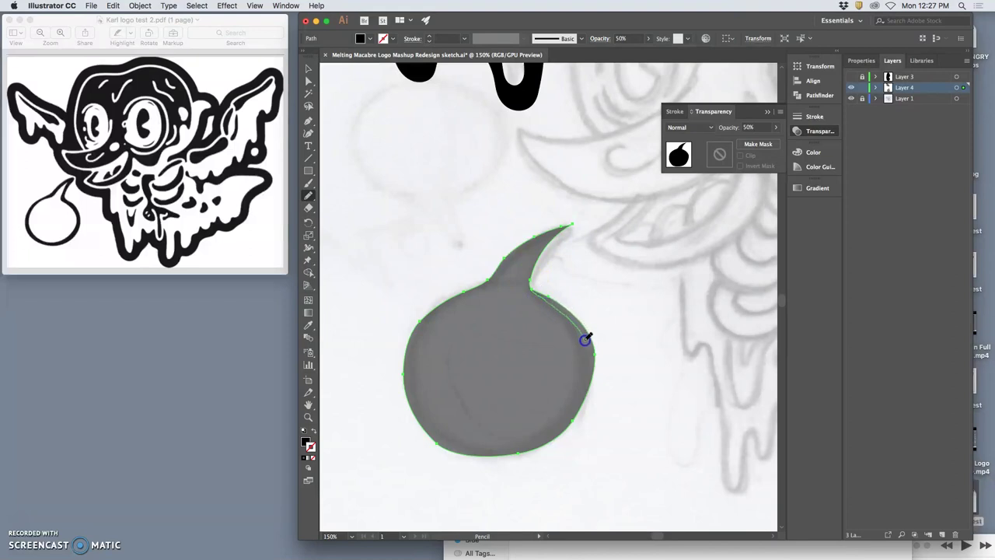
{"action": "left_click_drag", "start_coordinate": [575, 414], "coordinate": [571, 424]}
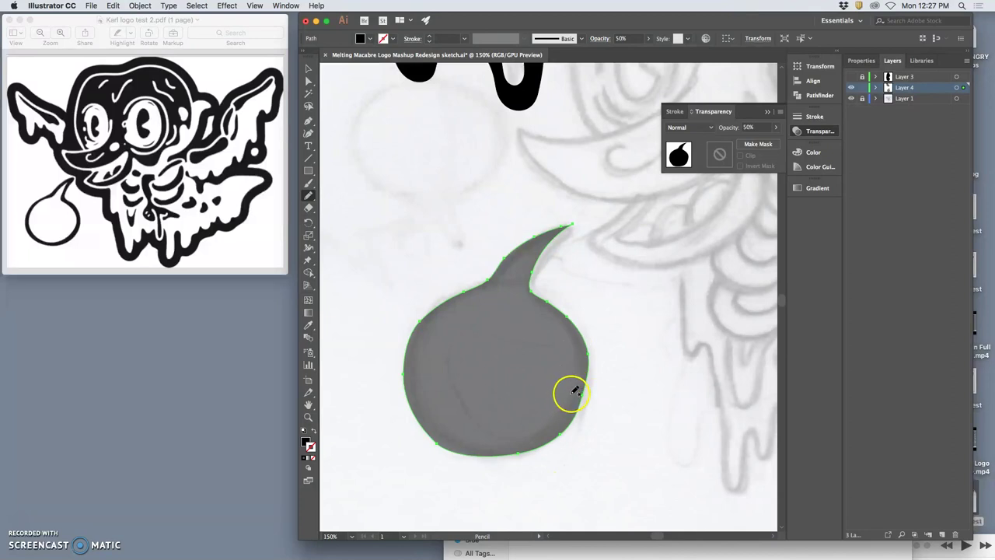
{"action": "left_click", "coordinate": [626, 328], "text": "super"}
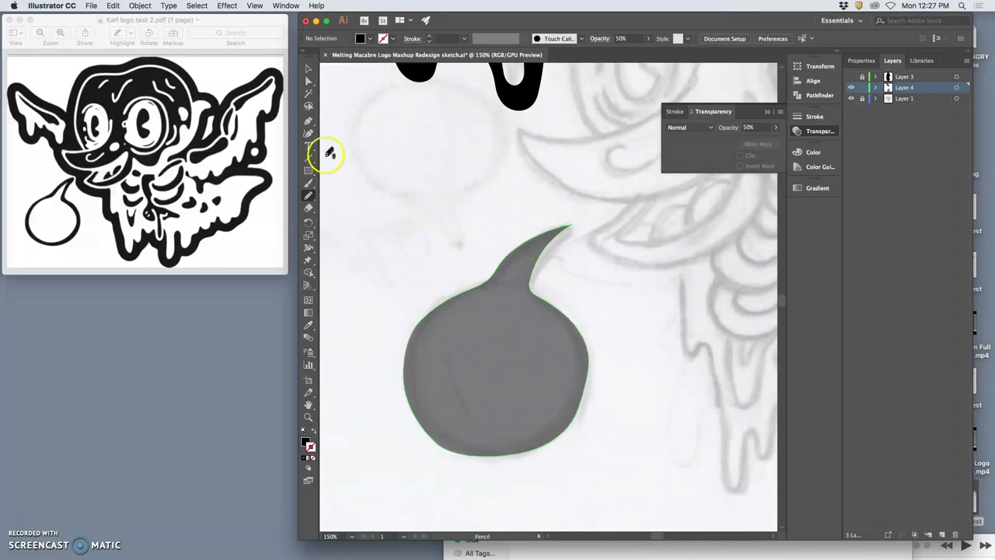
Start a second circle-and-tail shape with the Pen tool in the empty area, drawing the tail's outer edge and the body's upper left curve
{"action": "left_click", "coordinate": [308, 122]}
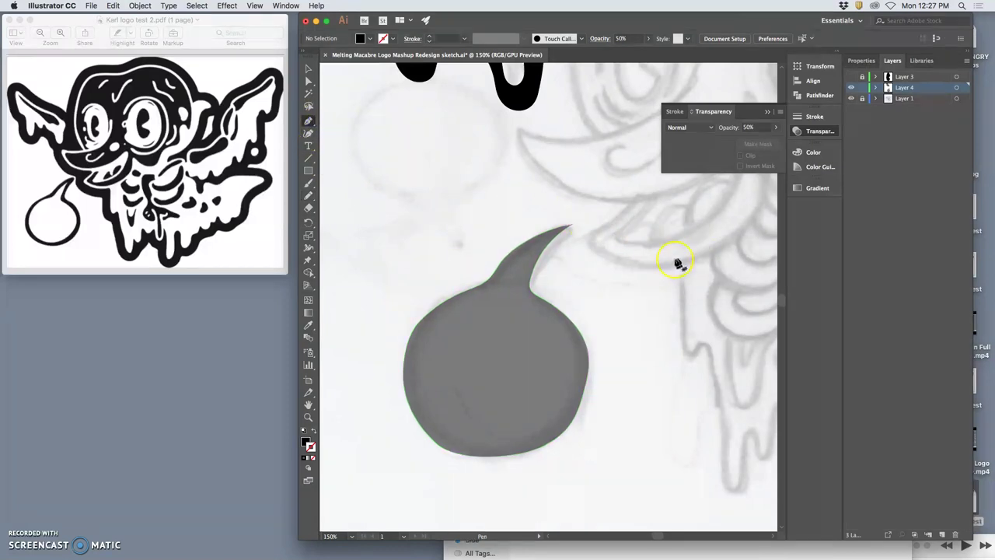
{"action": "left_click_drag", "start_coordinate": [629, 255], "coordinate": [528, 102]}
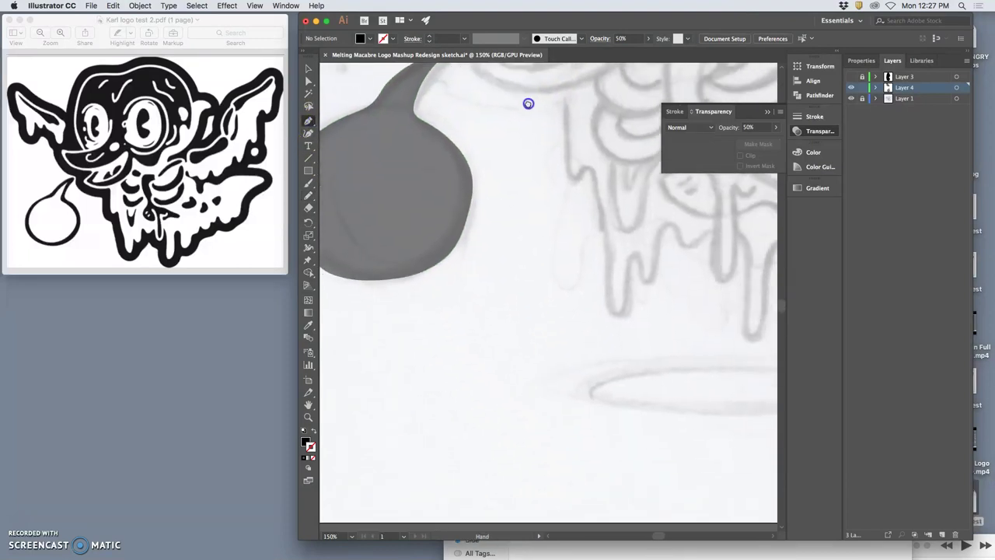
{"action": "left_click", "coordinate": [595, 233]}
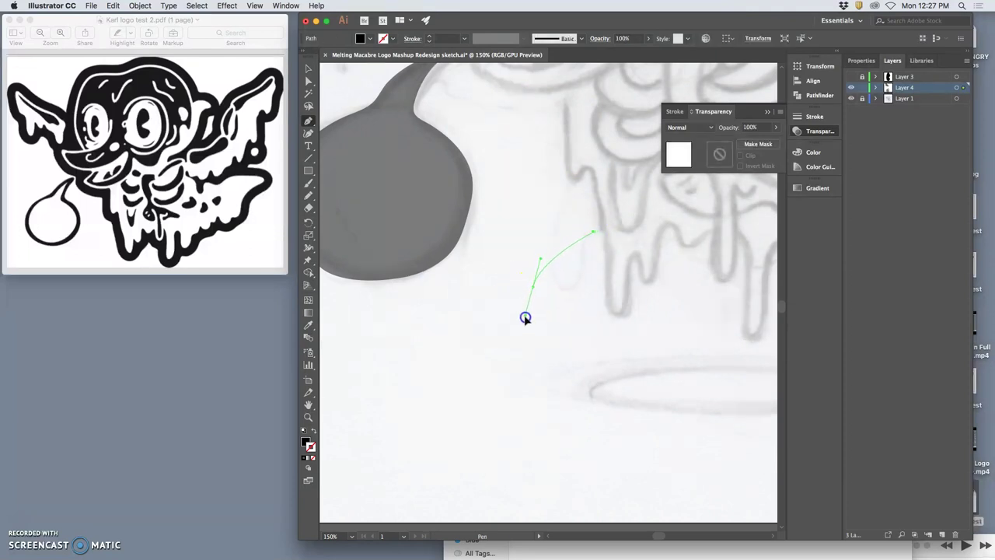
{"action": "left_click_drag", "start_coordinate": [523, 322], "coordinate": [524, 320]}
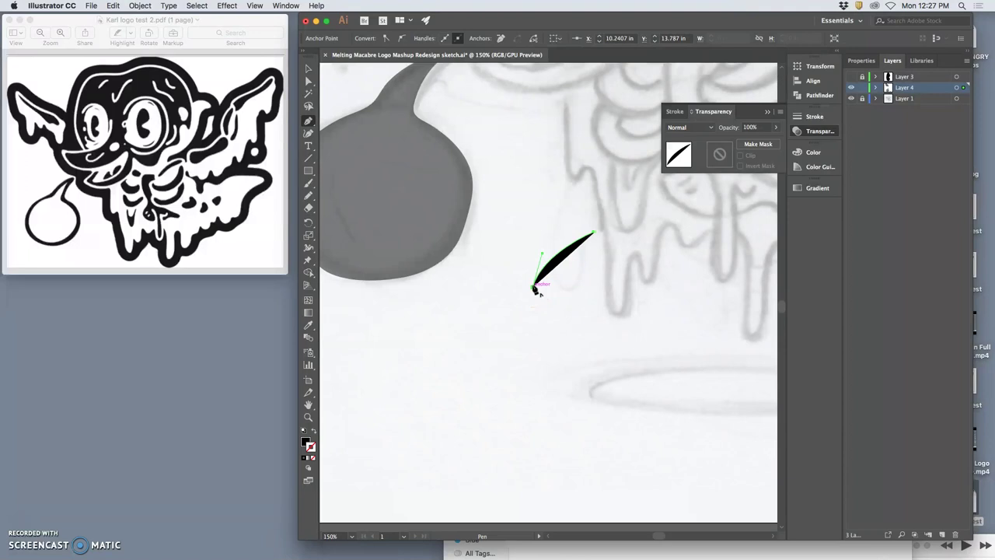
{"action": "left_click_drag", "start_coordinate": [534, 290], "coordinate": [417, 430]}
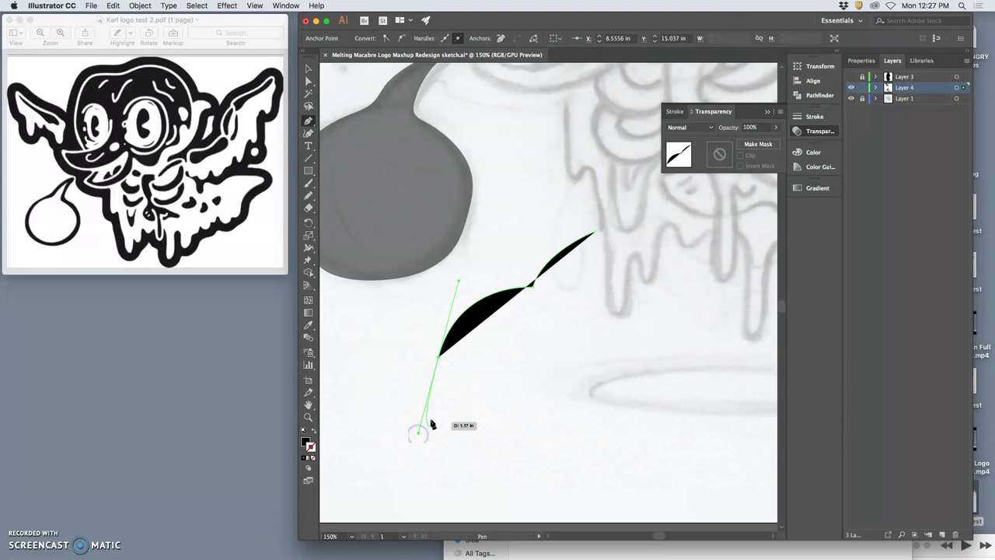
{"action": "left_click", "coordinate": [439, 359]}
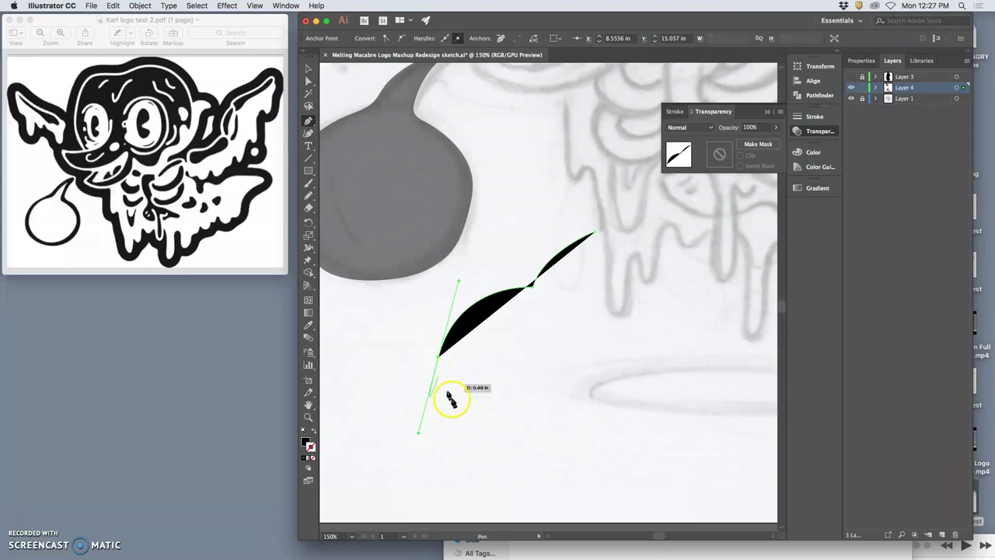
Continue the pen path with curves around the body's base and right side up to the tail's inner base
{"action": "left_click", "coordinate": [536, 443]}
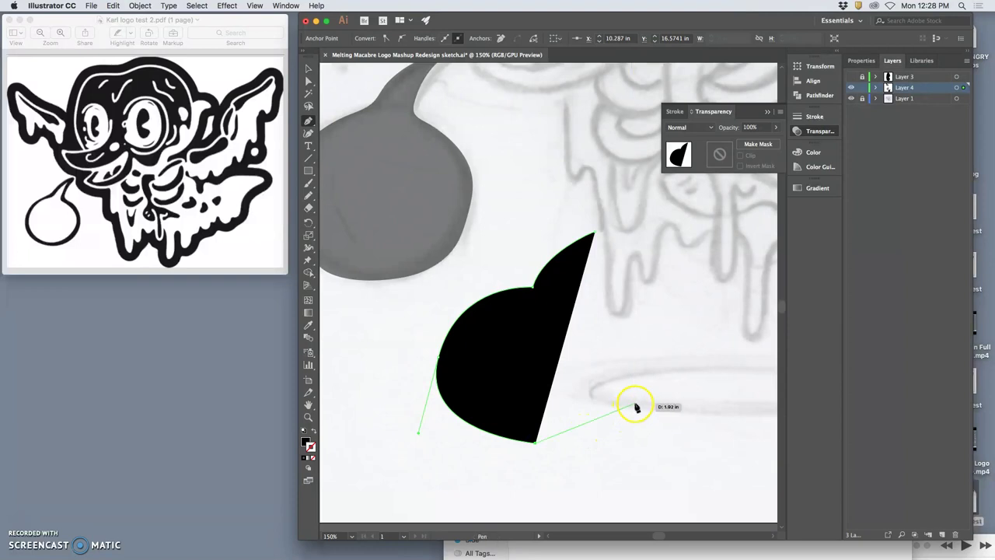
{"action": "left_click", "coordinate": [654, 367]}
{"action": "left_click_drag", "start_coordinate": [654, 369], "coordinate": [685, 278]}
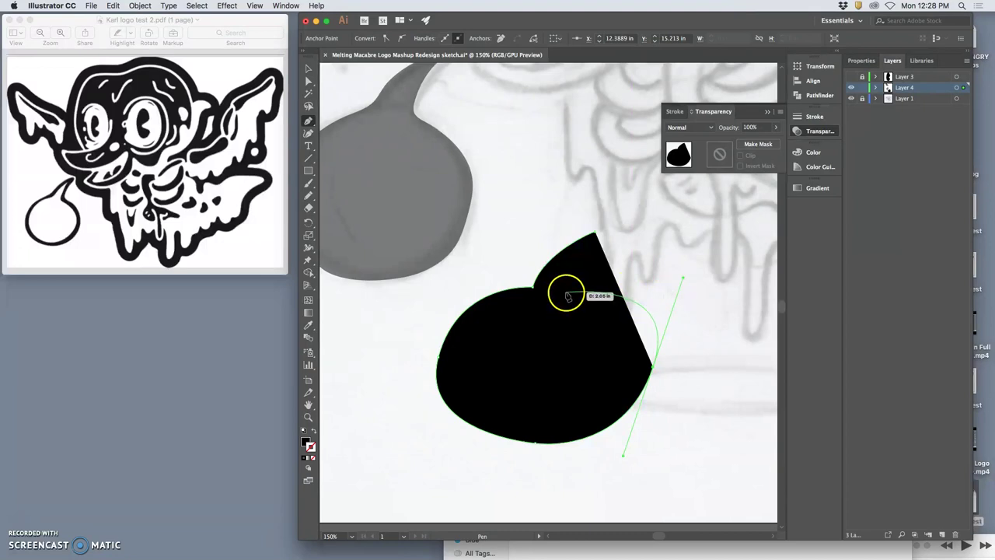
{"action": "left_click", "coordinate": [568, 295]}
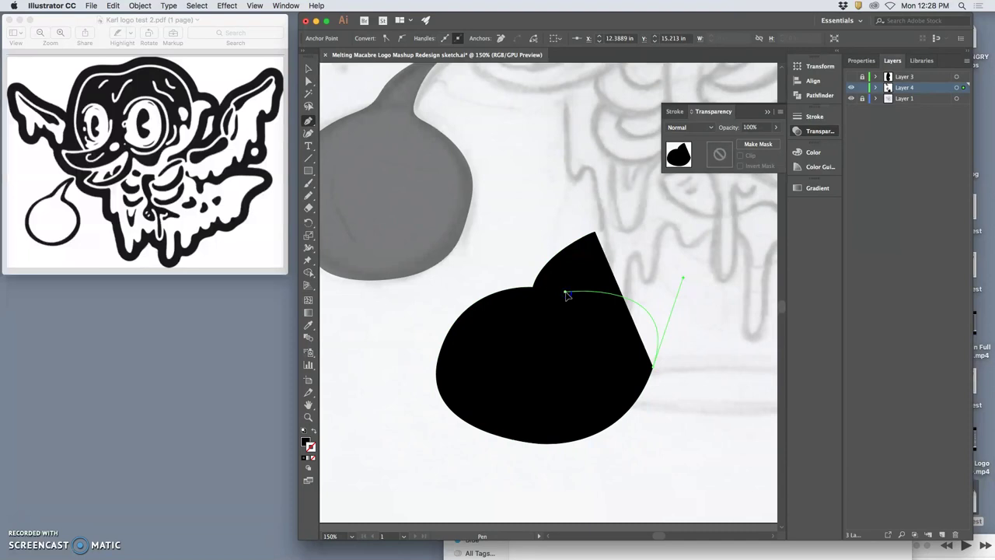
Adjust the handles of the body's right-hand anchor for a rounder side, close the path at the tail tip, and deselect it
{"action": "left_click_drag", "start_coordinate": [566, 296], "coordinate": [657, 317]}
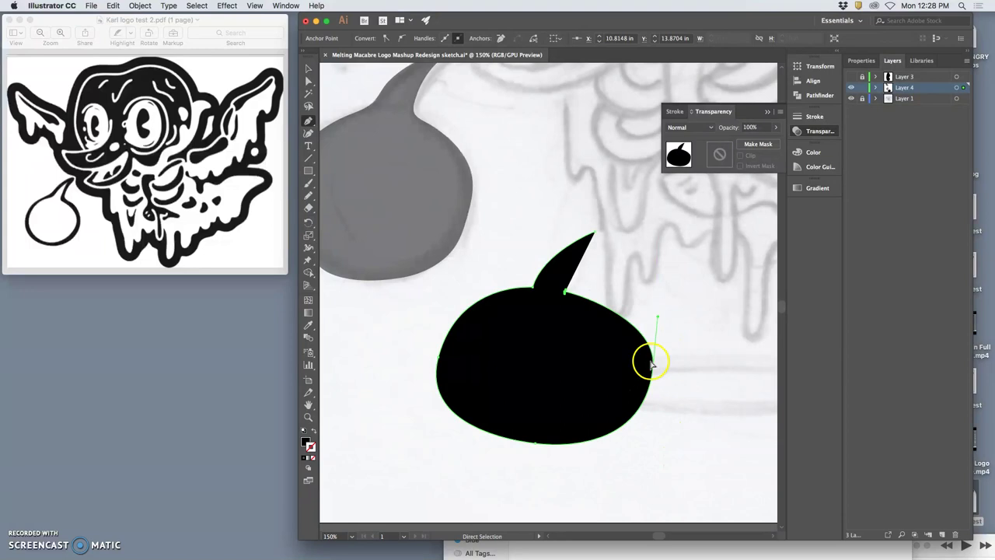
{"action": "left_click_drag", "start_coordinate": [645, 453], "coordinate": [637, 448]}
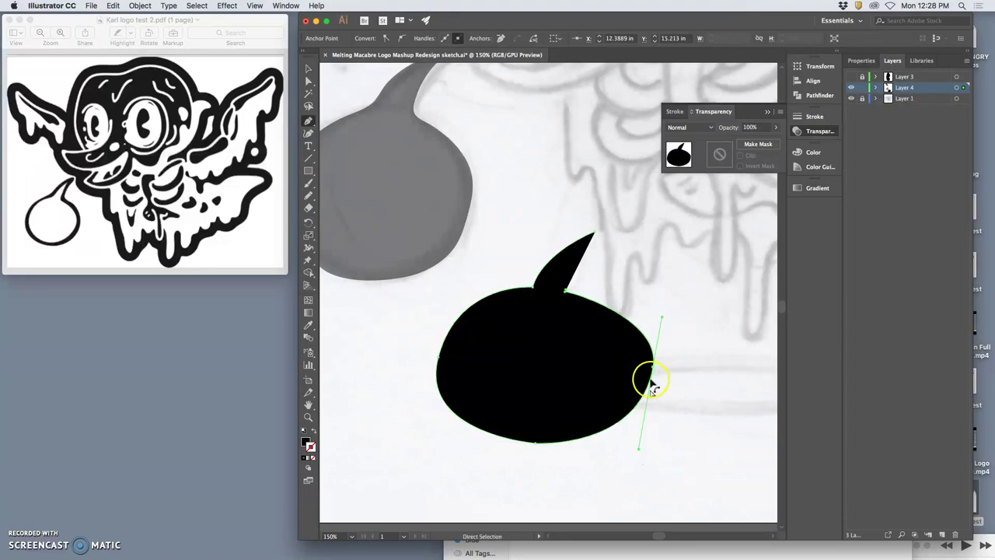
{"action": "left_click_drag", "start_coordinate": [662, 317], "coordinate": [651, 306]}
{"action": "left_click_drag", "start_coordinate": [565, 289], "coordinate": [610, 223]}
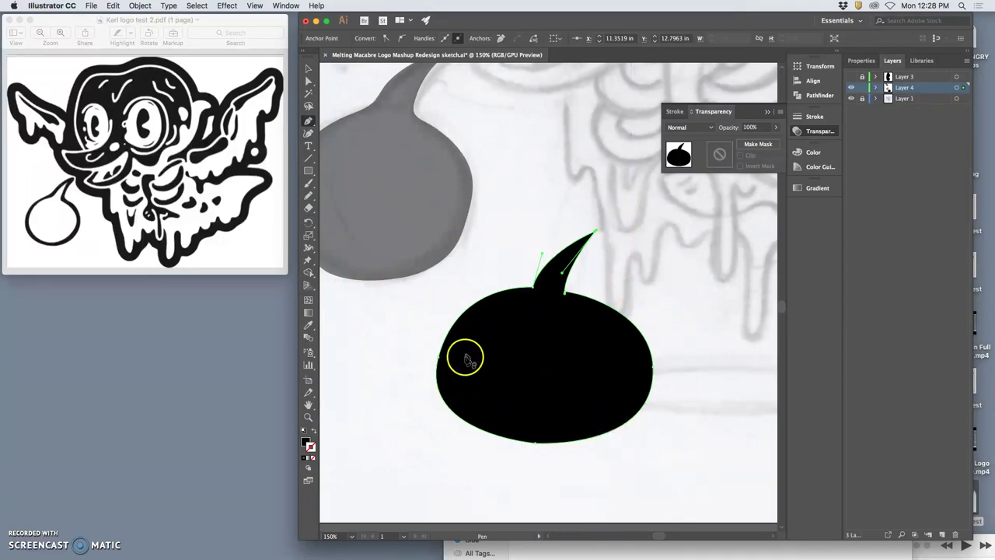
{"action": "key", "text": "super"}
{"action": "left_click", "coordinate": [698, 339], "text": "super"}
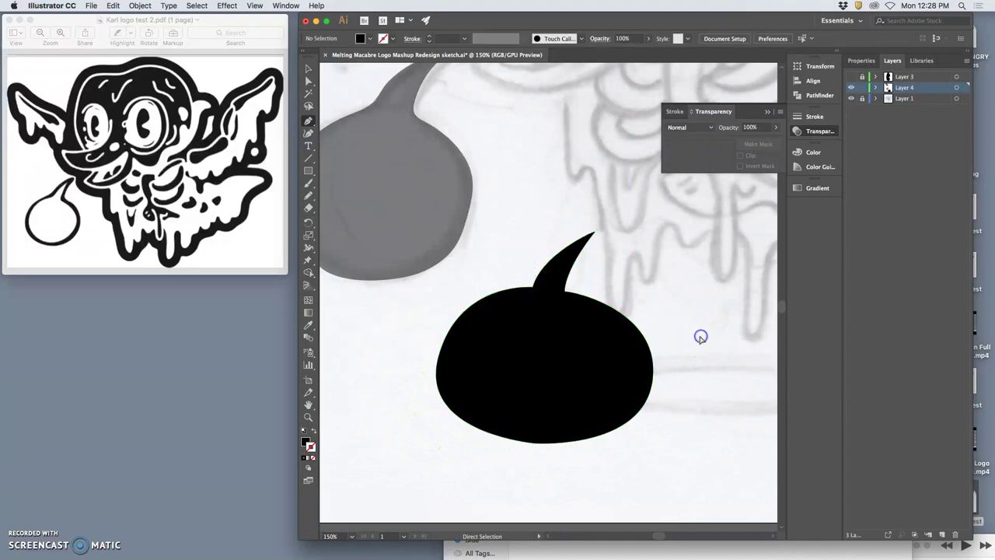
Select the closed pen-drawn shape to display its anchor points
{"action": "left_click", "coordinate": [626, 373], "text": "super"}
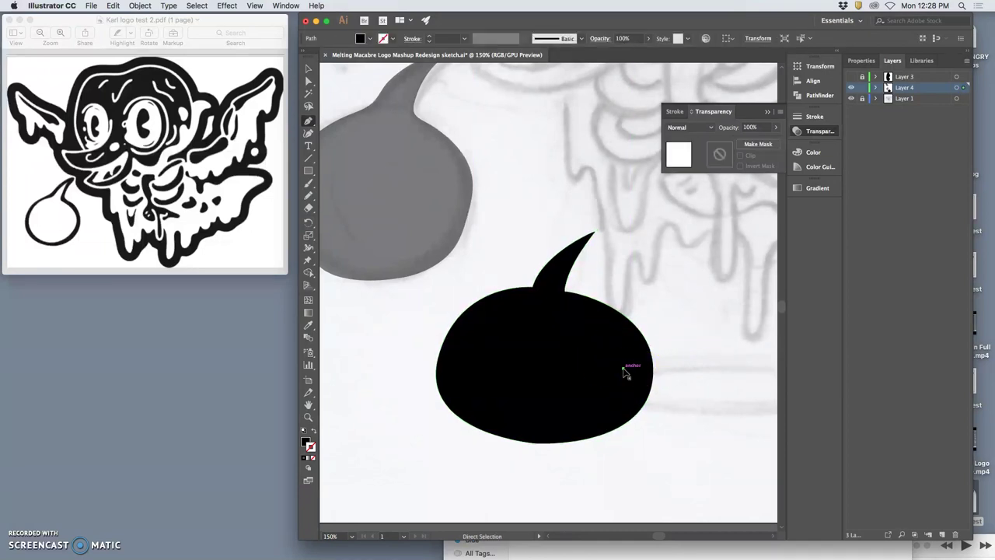
{"action": "key", "text": "super+z"}
{"action": "left_click", "coordinate": [623, 370], "text": "super"}
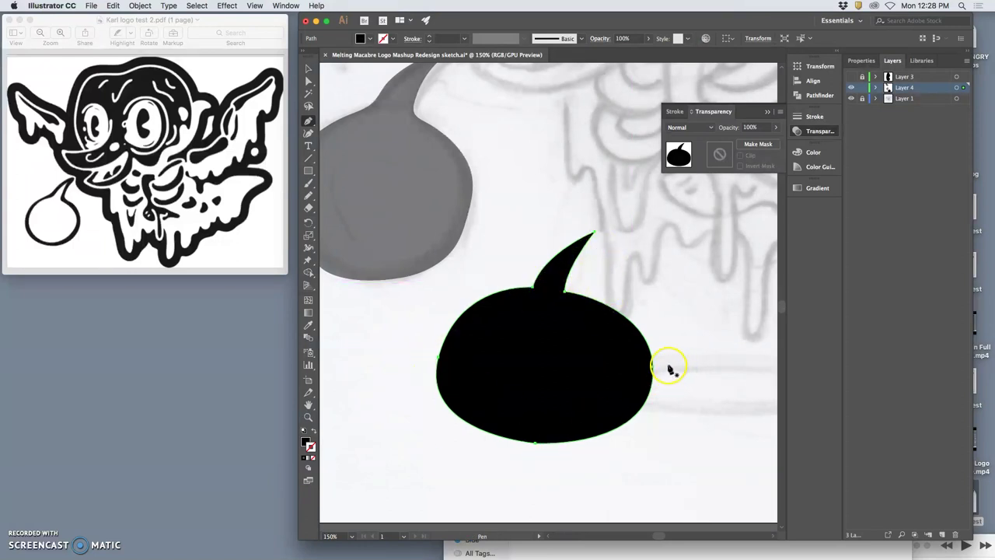
{"action": "key", "text": "a"}
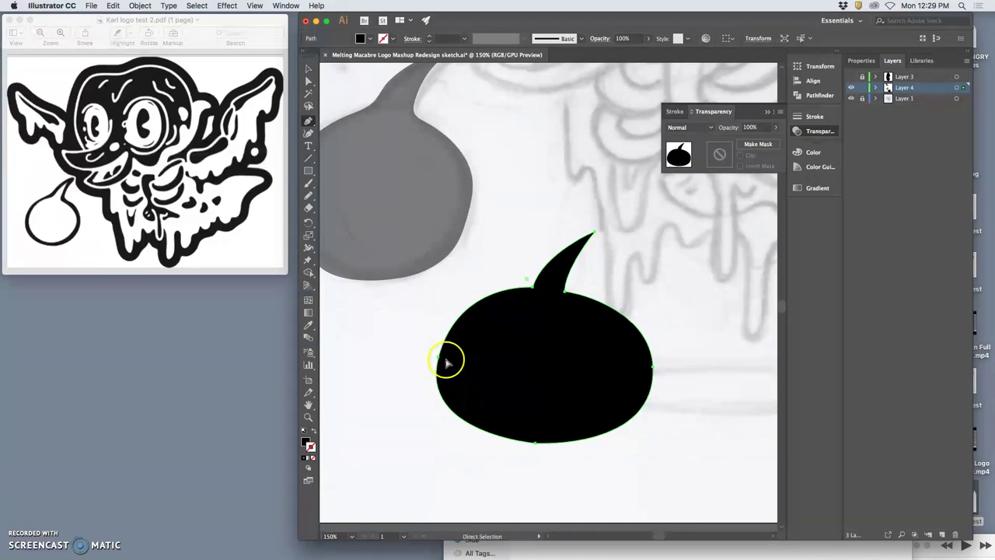
Adjust the direction handles of the body's left and right anchors, lengthening the right anchor's upper handle for rounder sides
{"action": "left_click", "coordinate": [438, 358]}
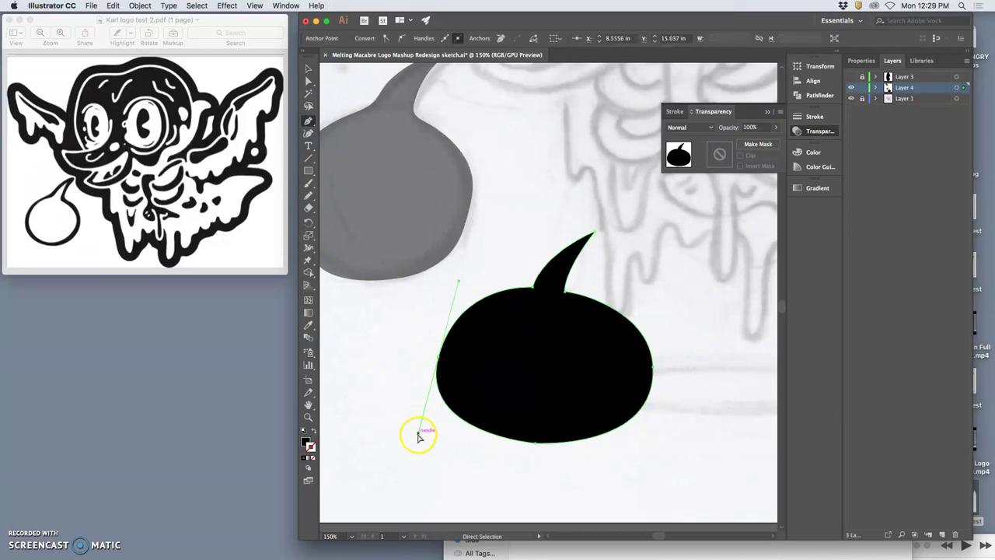
{"action": "left_click_drag", "start_coordinate": [418, 433], "coordinate": [436, 440]}
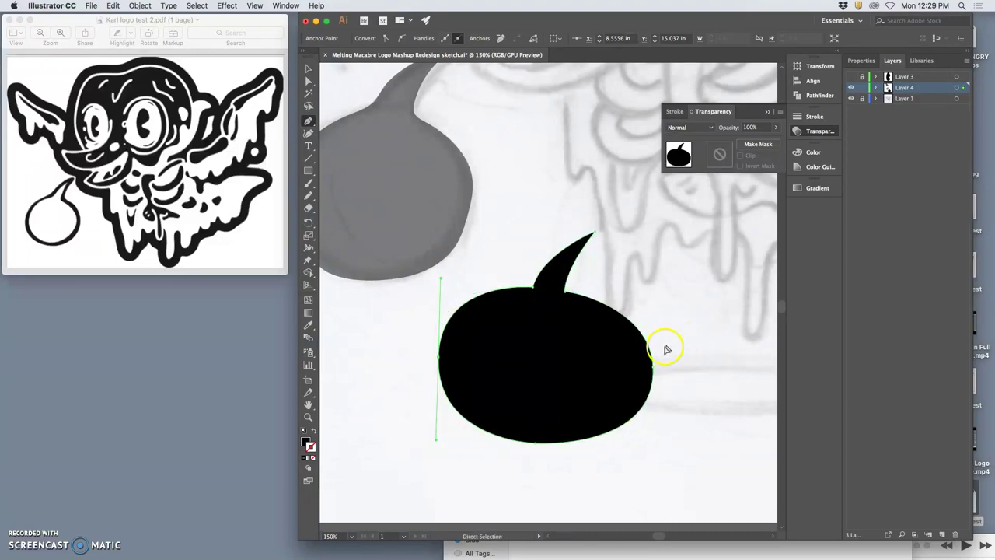
{"action": "left_click", "coordinate": [652, 368]}
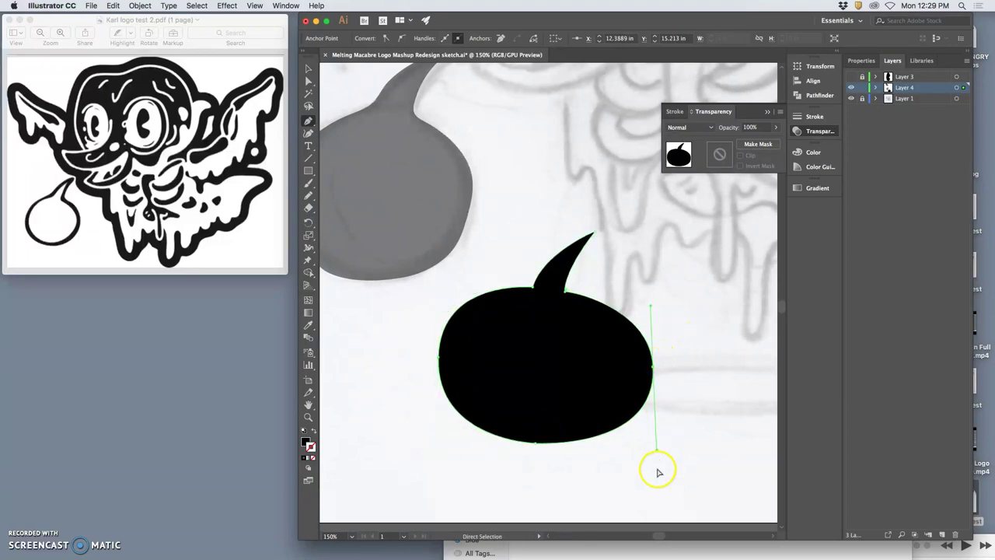
{"action": "left_click_drag", "start_coordinate": [657, 451], "coordinate": [644, 453]}
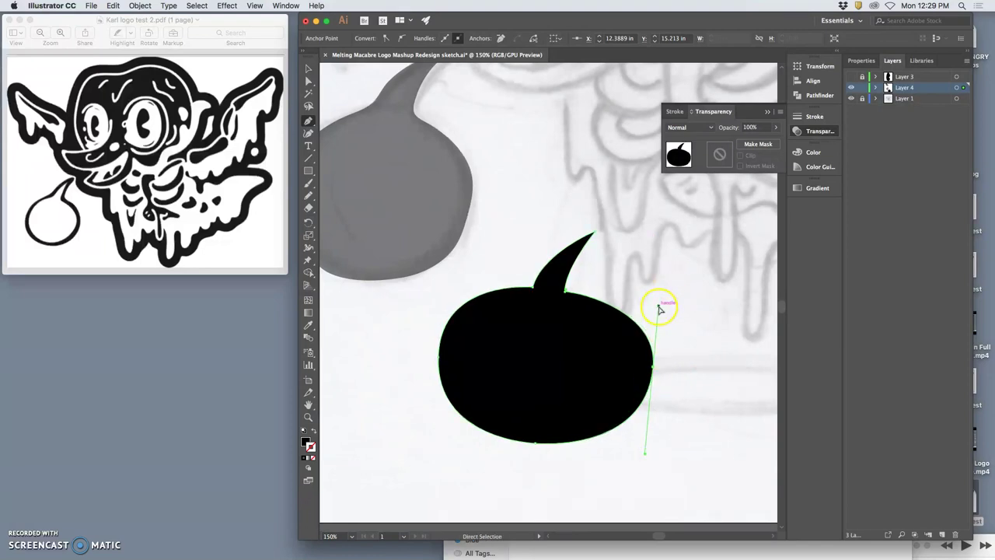
{"action": "left_click_drag", "start_coordinate": [658, 307], "coordinate": [659, 306]}
{"action": "left_click", "coordinate": [666, 368]}
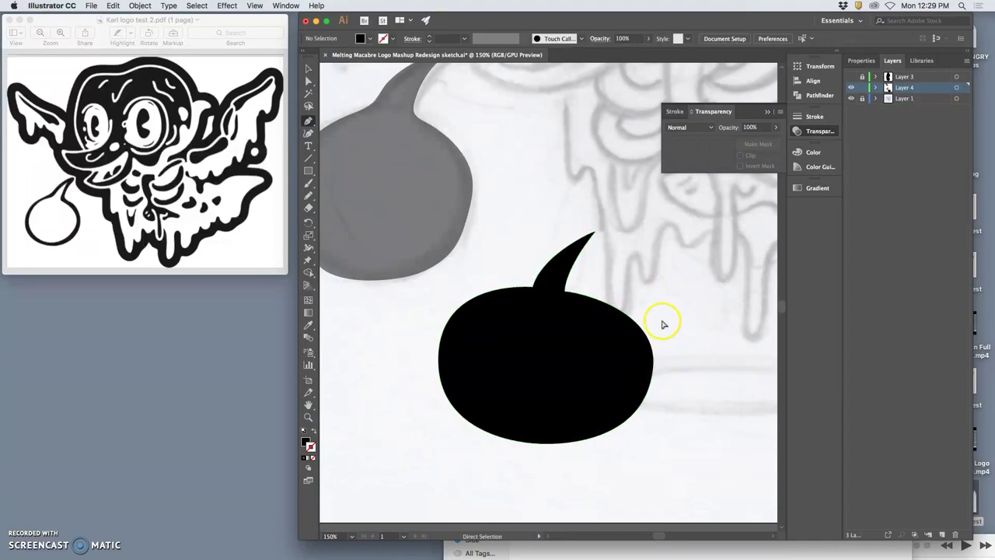
{"action": "left_click", "coordinate": [652, 368]}
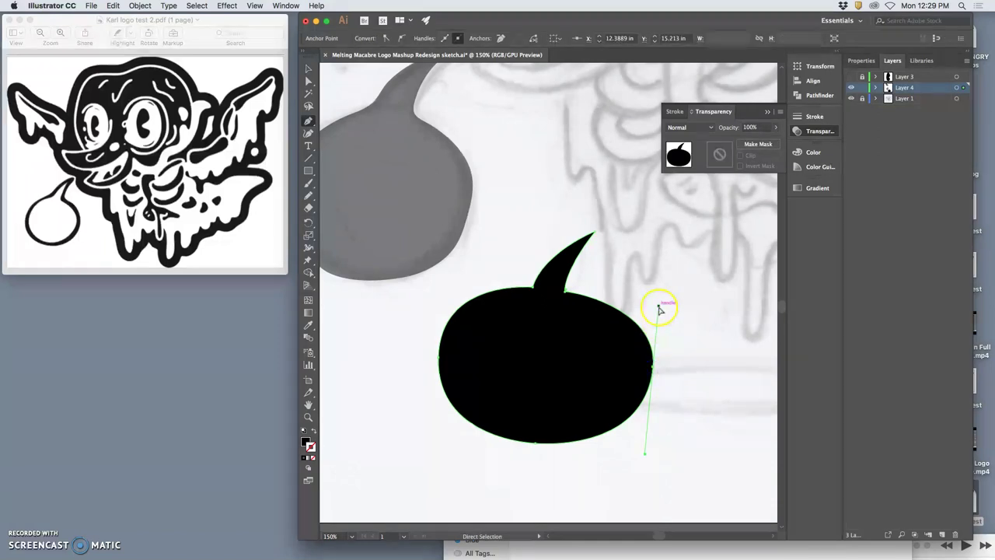
{"action": "left_click_drag", "start_coordinate": [658, 310], "coordinate": [658, 289]}
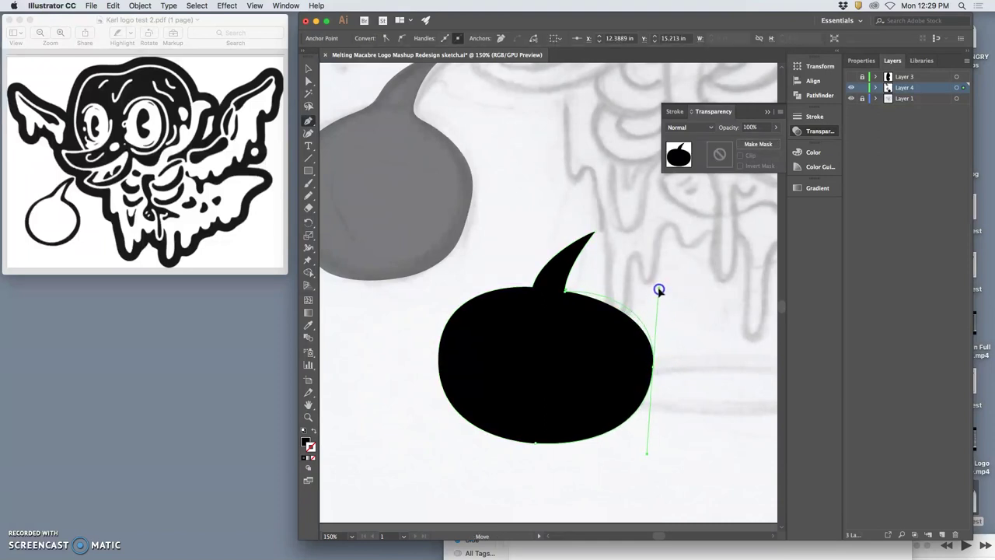
{"action": "left_click", "coordinate": [585, 294]}
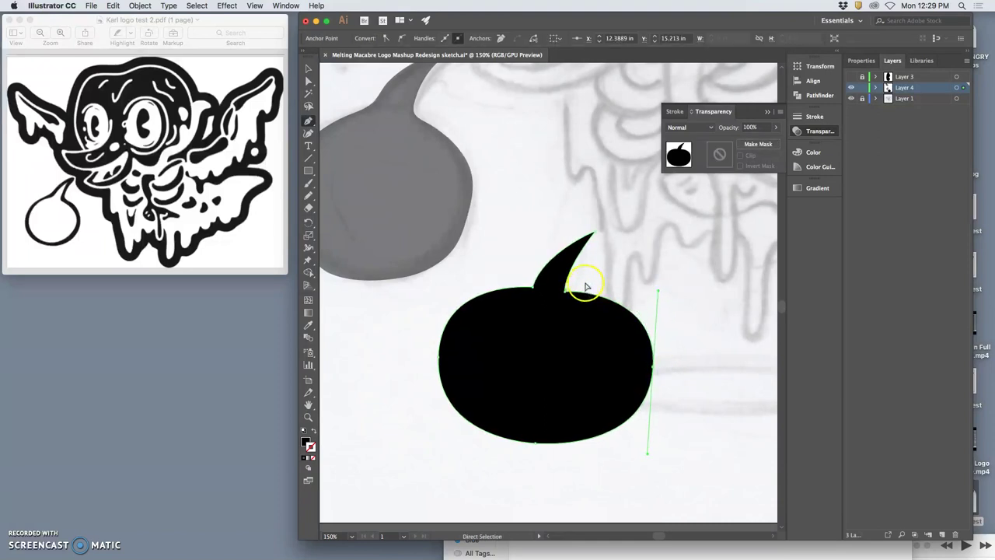
Move the anchor at the tail's inner base slightly upward to smooth the junction with the body, and deselect the shape
{"action": "left_click", "coordinate": [580, 285], "text": "super"}
{"action": "left_click_drag", "start_coordinate": [565, 292], "coordinate": [565, 288]}
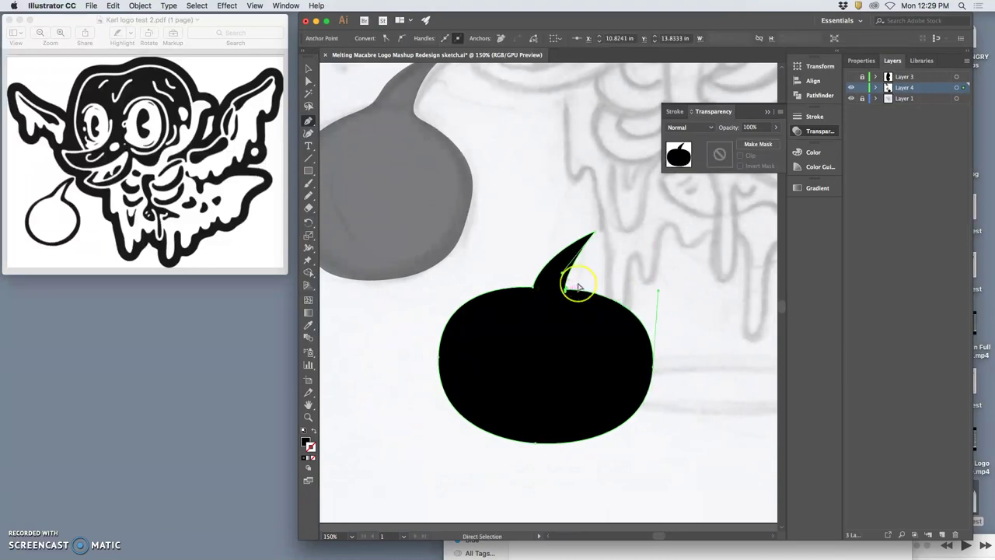
{"action": "scroll", "coordinate": [579, 288], "scroll_direction": "up", "scroll_amount": 3}
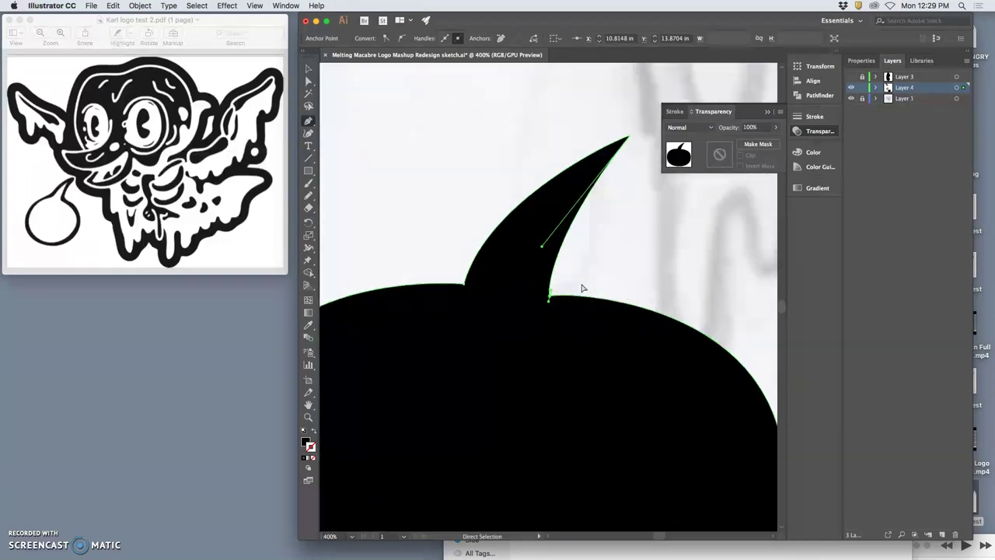
{"action": "scroll", "coordinate": [582, 288], "scroll_direction": "up", "scroll_amount": 4}
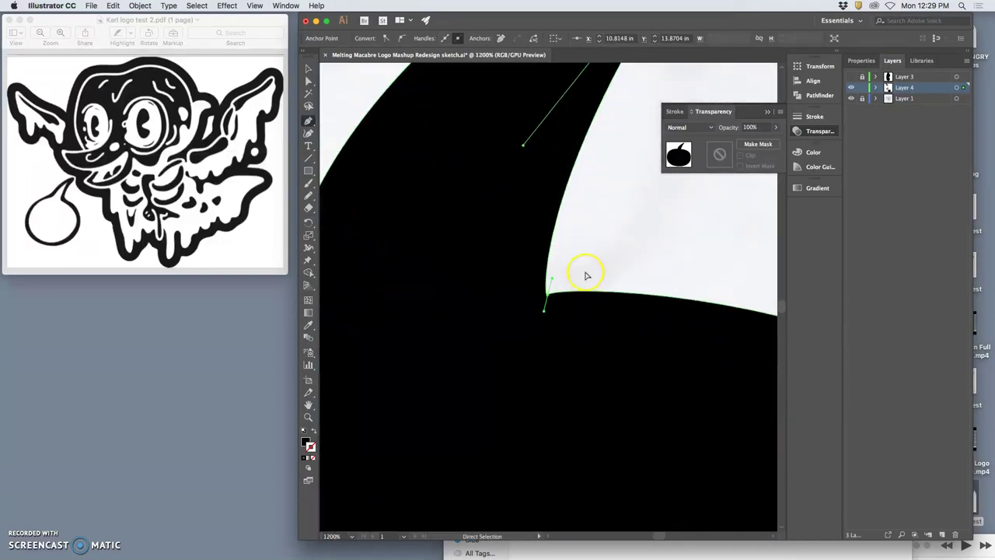
{"action": "left_click", "coordinate": [586, 274]}
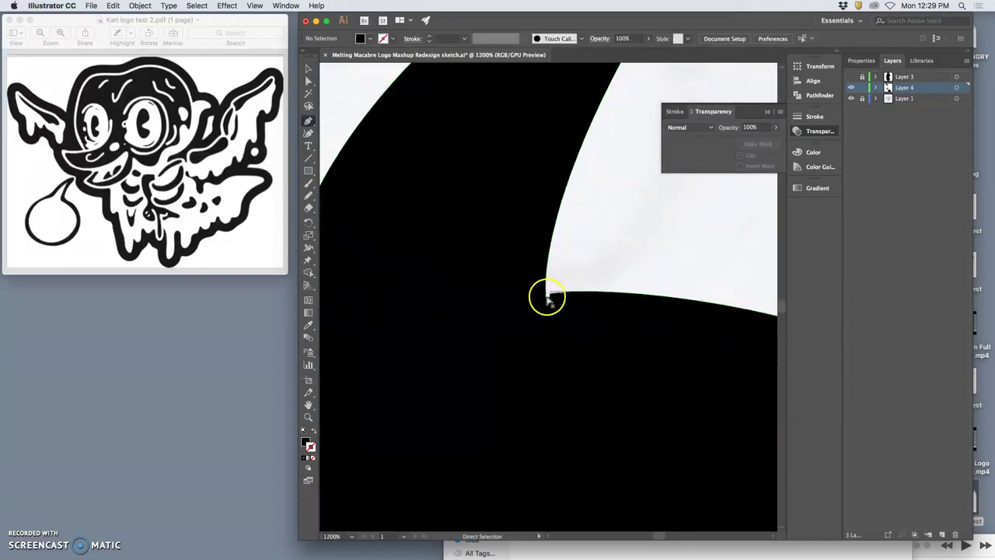
{"action": "mouse_move", "coordinate": [547, 297]}
{"action": "left_mouse_down"}
{"action": "mouse_move", "coordinate": [555, 270]}
{"action": "mouse_move", "coordinate": [550, 280]}
{"action": "left_mouse_up"}
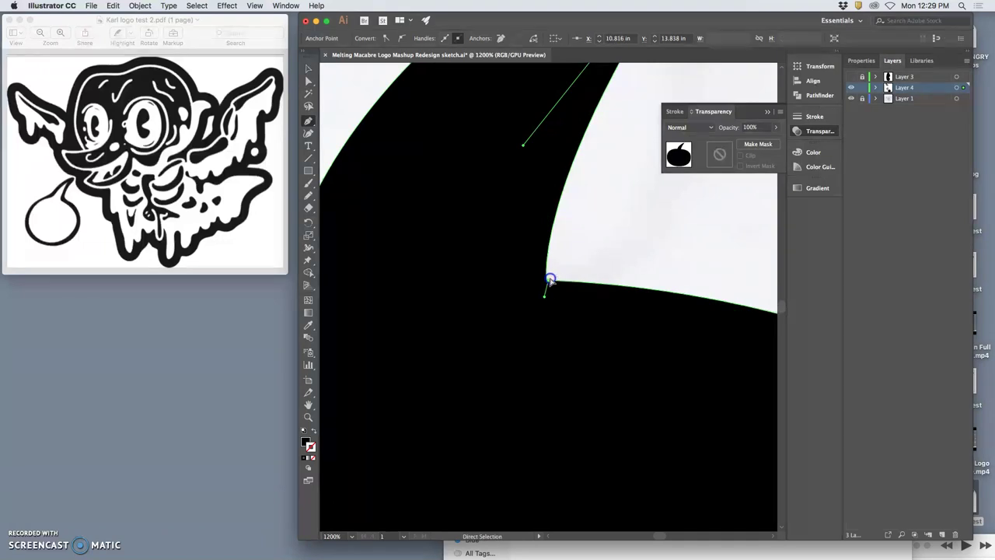
{"action": "left_click", "coordinate": [595, 318]}
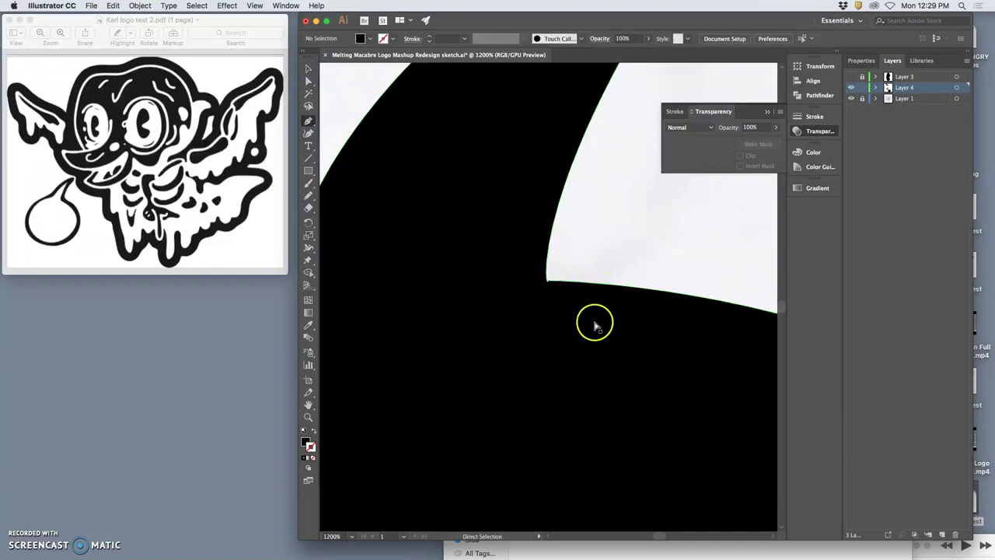
Move the finished black circle-and-tail shape over the gray version on the sketch with the Selection tool and deselect it
{"action": "key", "text": "super+minus"}
{"action": "key", "text": "super+minus"}
{"action": "key", "text": "super+minus"}
{"action": "key", "text": "super+minus"}
{"action": "key", "text": "super+minus"}
{"action": "key", "text": "super+minus"}
{"action": "key", "text": "super+minus"}
{"action": "key", "text": "super+minus"}
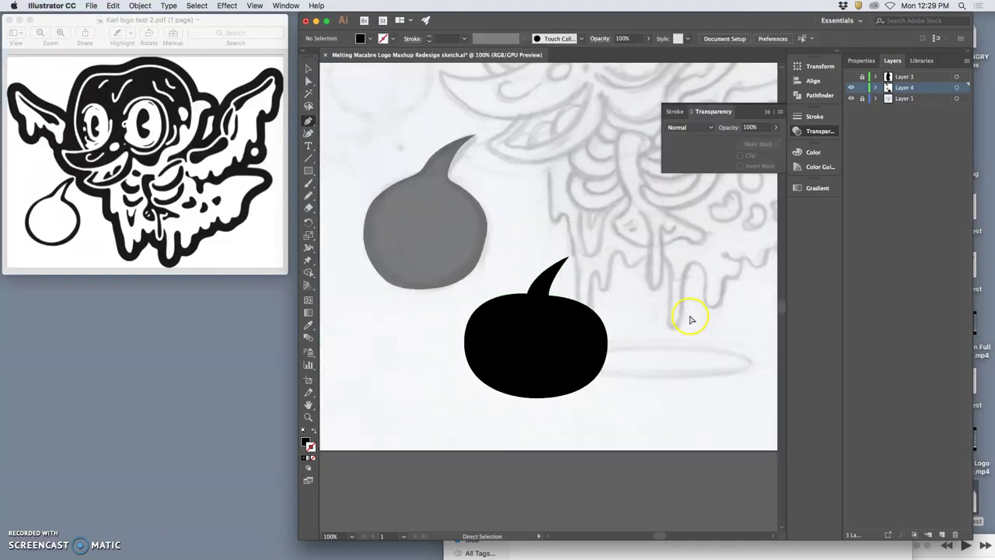
{"action": "key", "text": "p"}
{"action": "scroll", "coordinate": [692, 318], "scroll_direction": "up", "scroll_amount": 4}
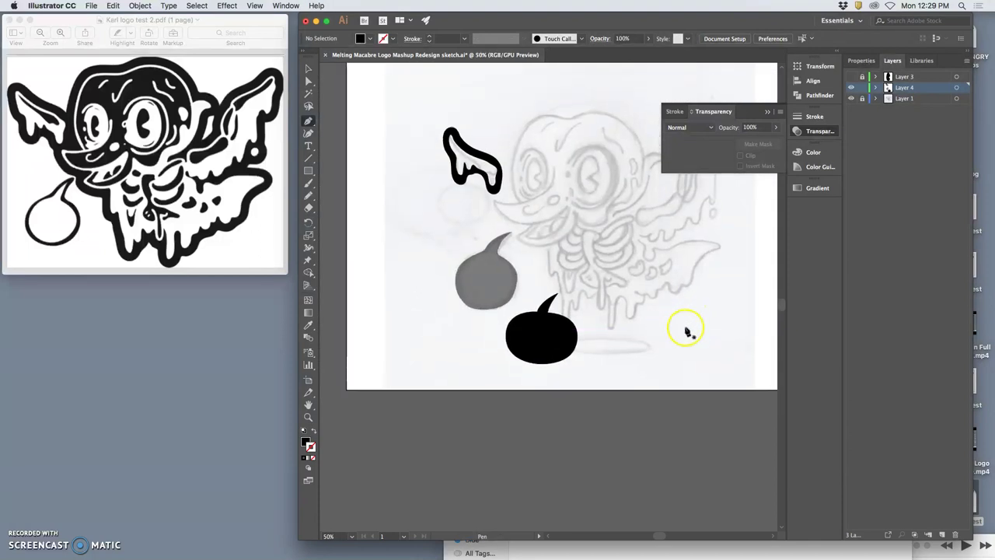
{"action": "left_click", "coordinate": [308, 68]}
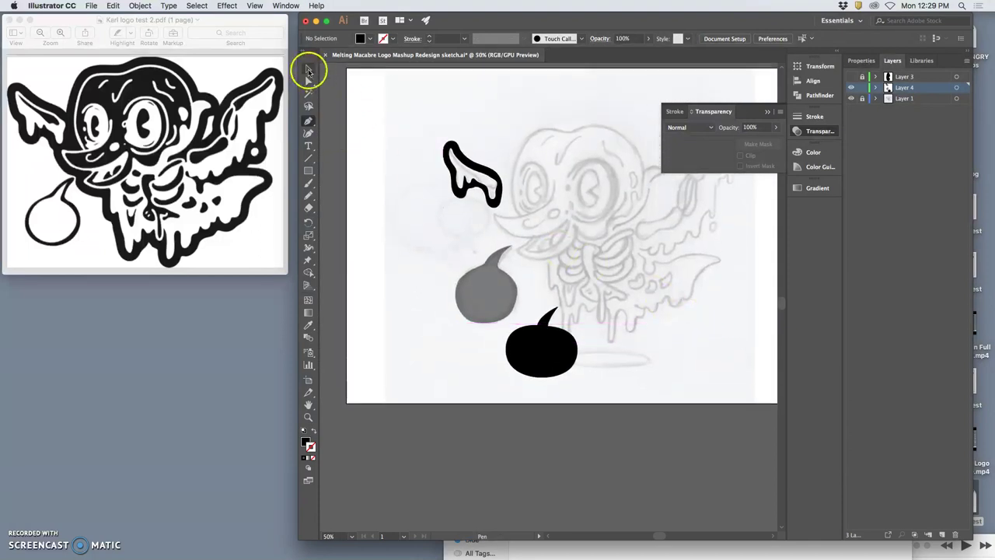
{"action": "left_click_drag", "start_coordinate": [553, 359], "coordinate": [499, 303]}
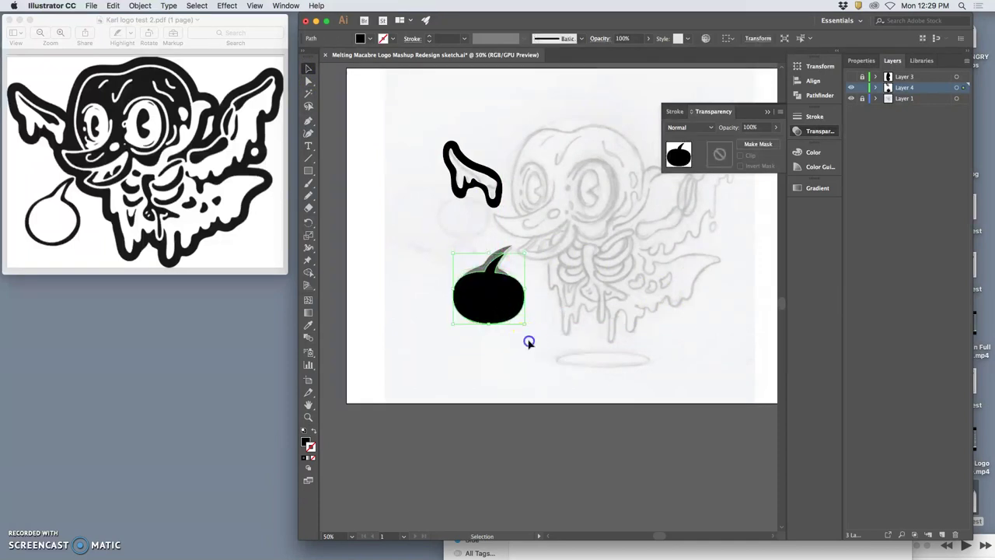
{"action": "left_click", "coordinate": [529, 342]}
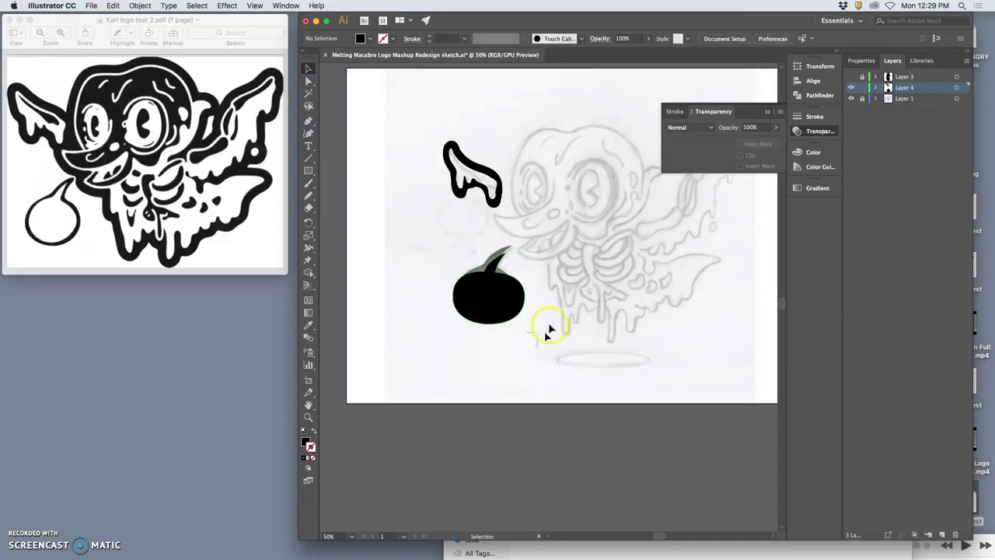
Hide the gray shape's path in Layer 4 and transform the black shape to fit the sketched circle and tail
{"action": "left_click", "coordinate": [876, 87]}
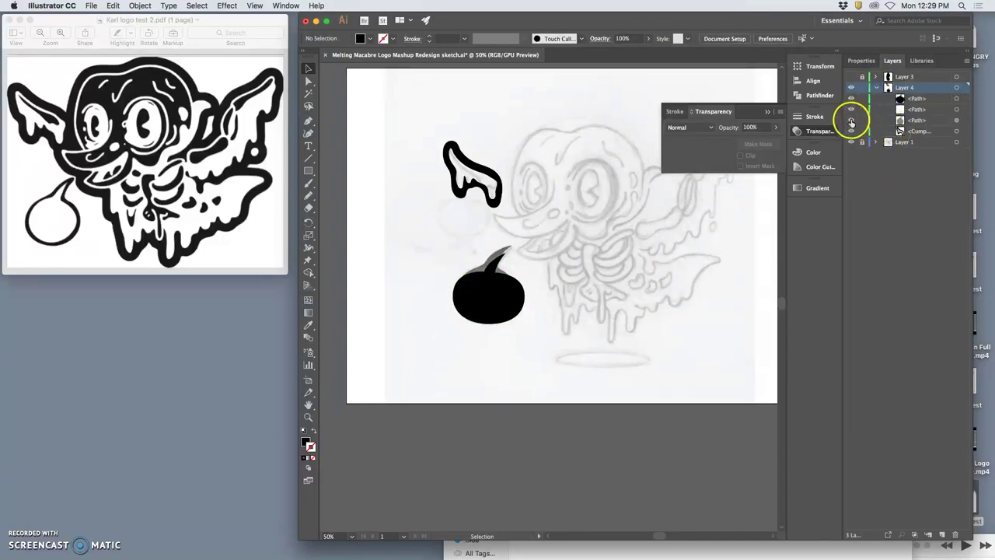
{"action": "left_click", "coordinate": [851, 121]}
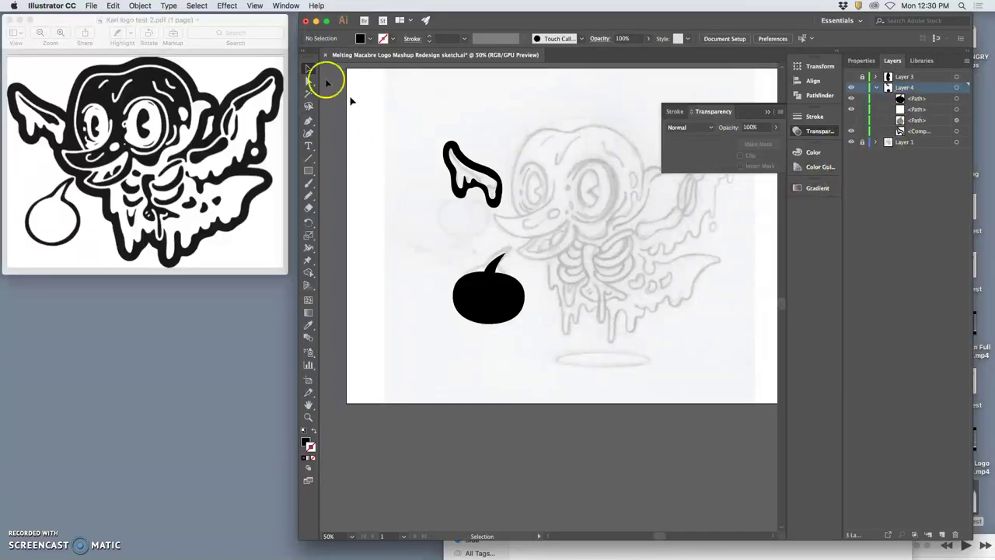
{"action": "left_click", "coordinate": [497, 265]}
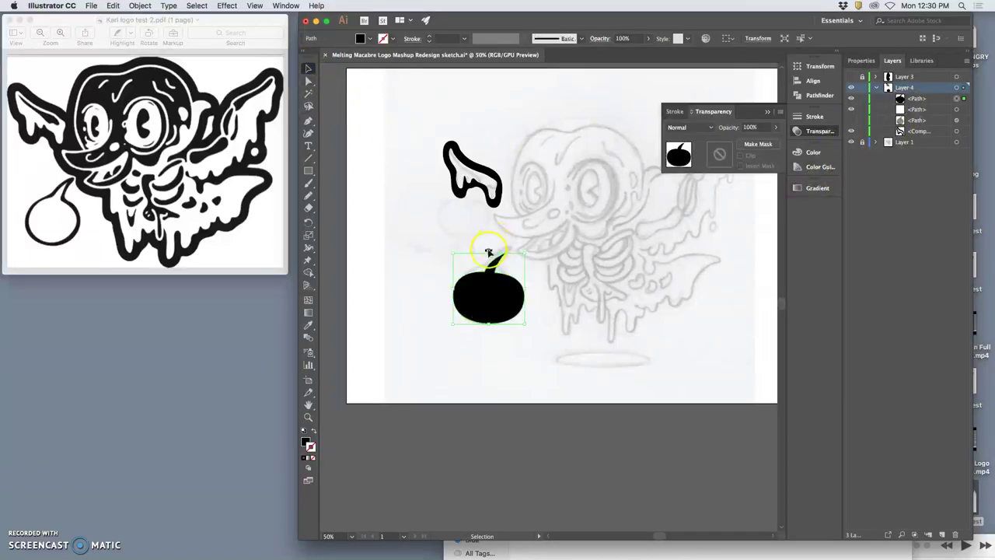
{"action": "left_click_drag", "start_coordinate": [488, 251], "coordinate": [551, 302]}
{"action": "left_click", "coordinate": [547, 287]}
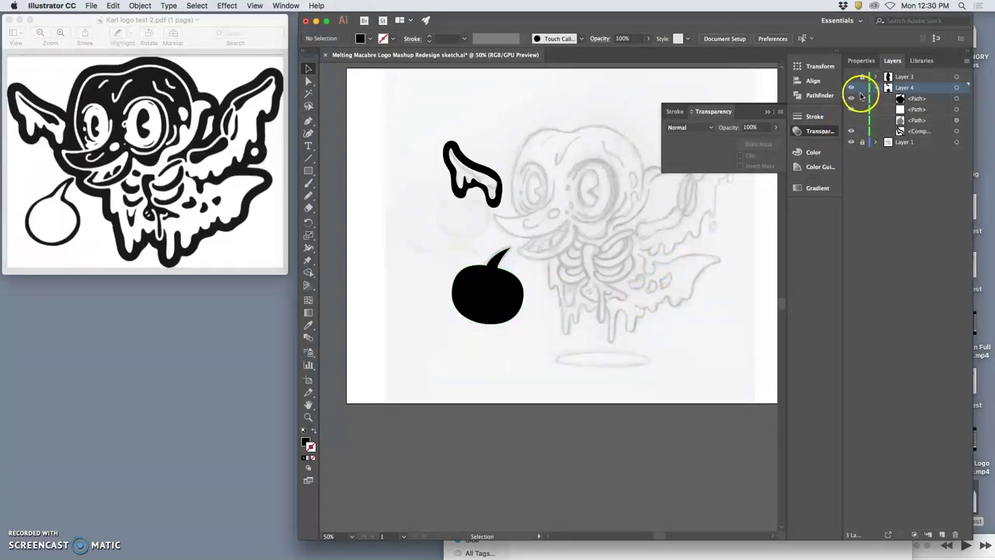
Lock Layer 4 and add a new layer above it for the duck's head
{"action": "left_click", "coordinate": [861, 88]}
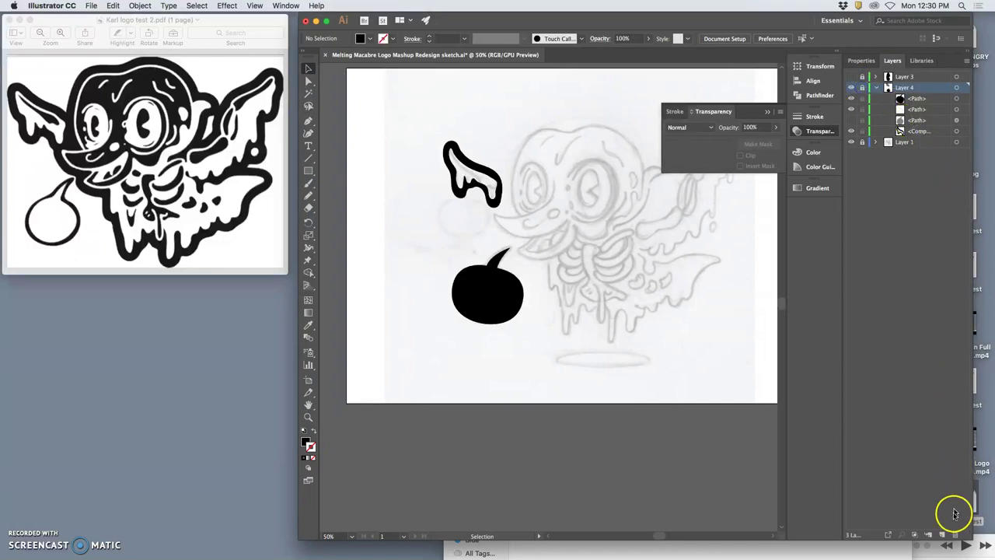
{"action": "left_click", "coordinate": [943, 534]}
{"action": "scroll", "coordinate": [642, 282], "scroll_direction": "up", "scroll_amount": 2}
{"action": "scroll", "coordinate": [642, 282], "scroll_direction": "right", "scroll_amount": 2}
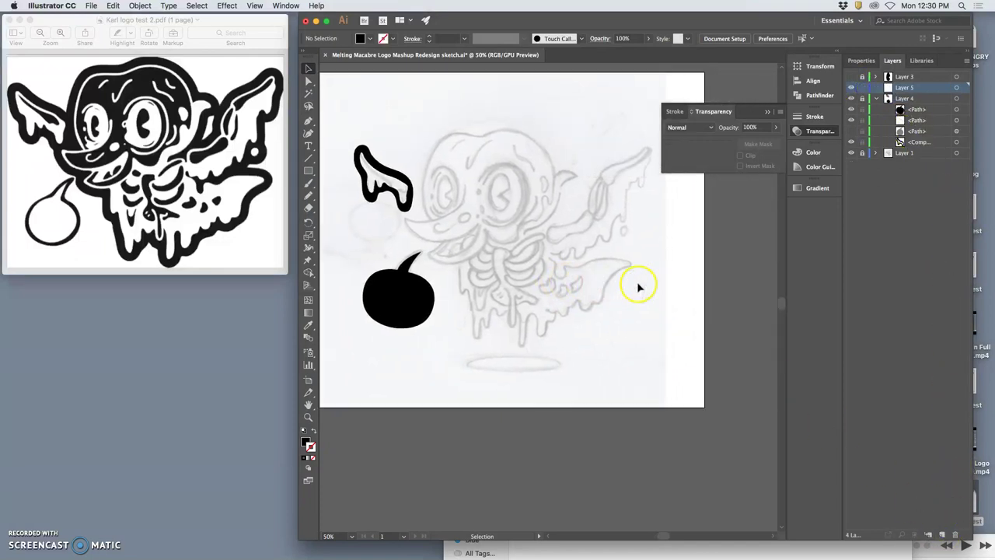
{"action": "scroll", "coordinate": [651, 286], "scroll_direction": "left", "scroll_amount": 1}
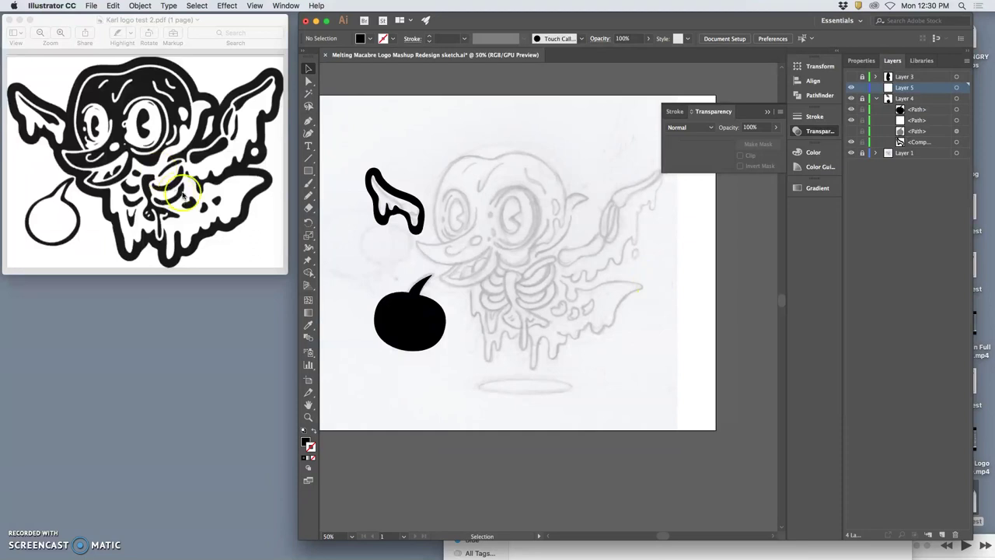
Start a Pen tool path just outside the beak's tip and draw a curve along its upper edge to the left eye
{"action": "left_click", "coordinate": [308, 120]}
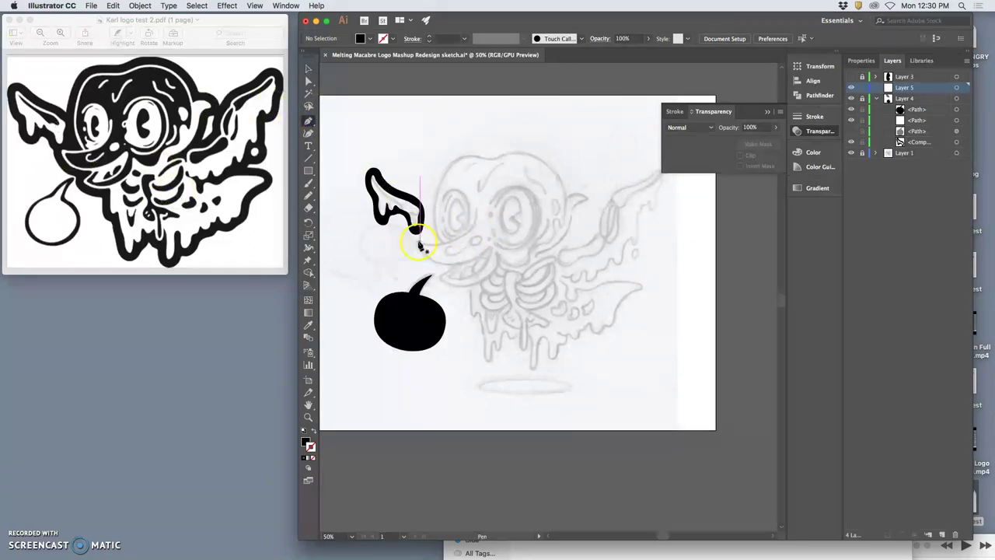
{"action": "key", "text": "super"}
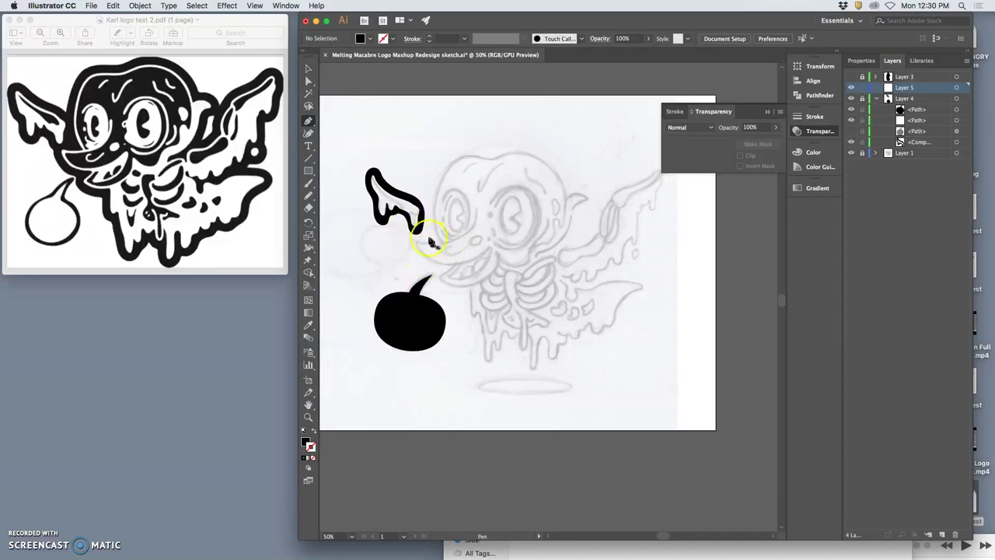
{"action": "key", "text": "super"}
{"action": "key", "text": "super+equal"}
{"action": "key", "text": "super+equal"}
{"action": "key", "text": "super+equal"}
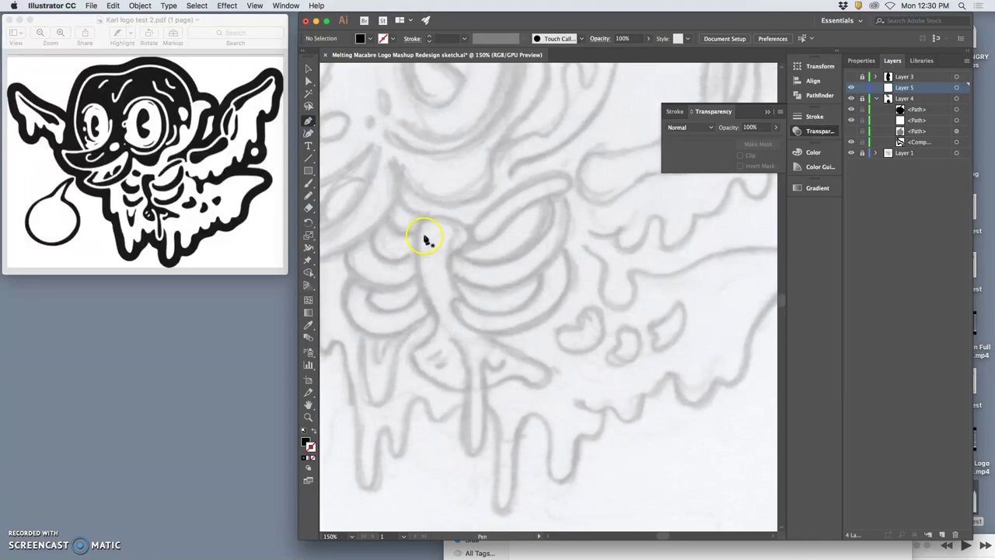
{"action": "key", "text": "space"}
{"action": "left_click_drag", "start_coordinate": [435, 235], "coordinate": [691, 370]}
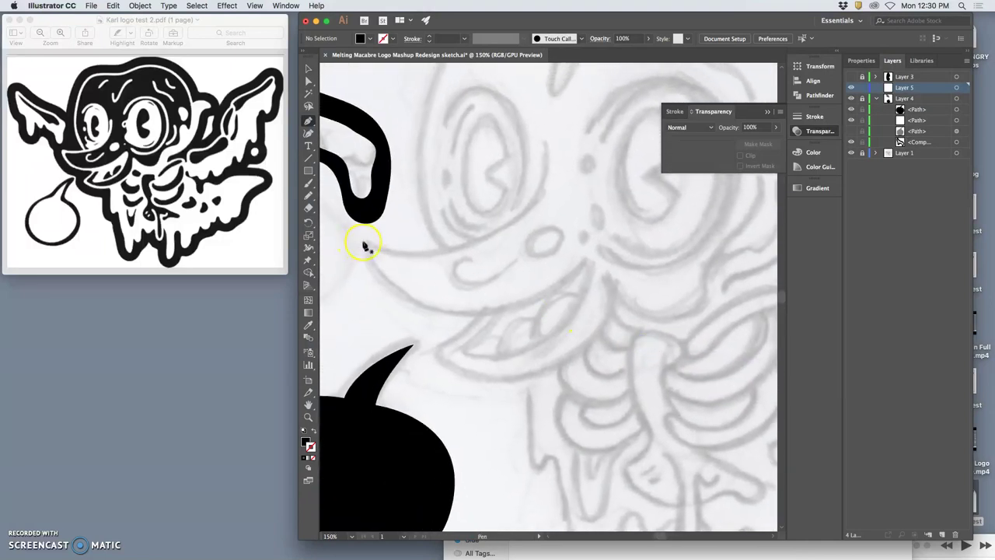
{"action": "left_click", "coordinate": [366, 242]}
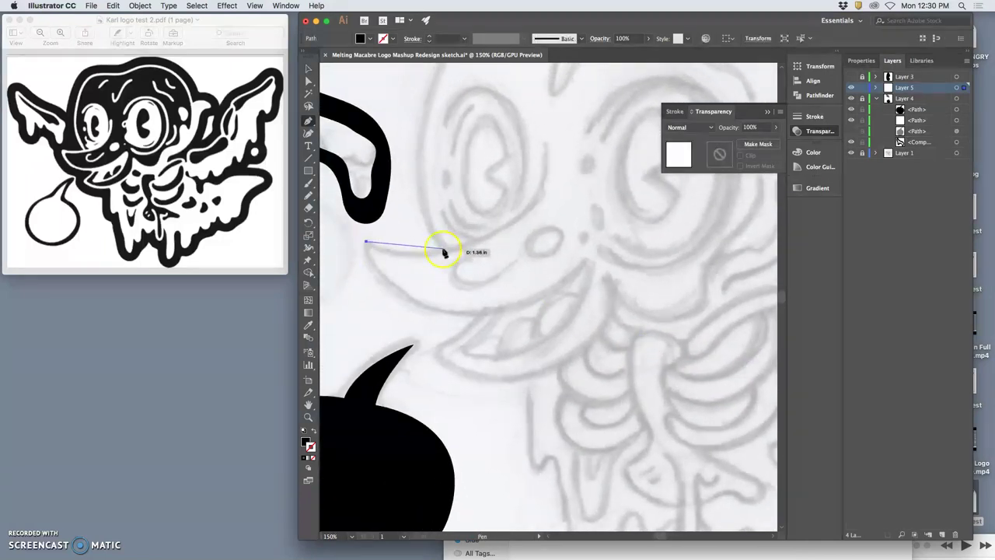
{"action": "left_click_drag", "start_coordinate": [440, 250], "coordinate": [481, 238]}
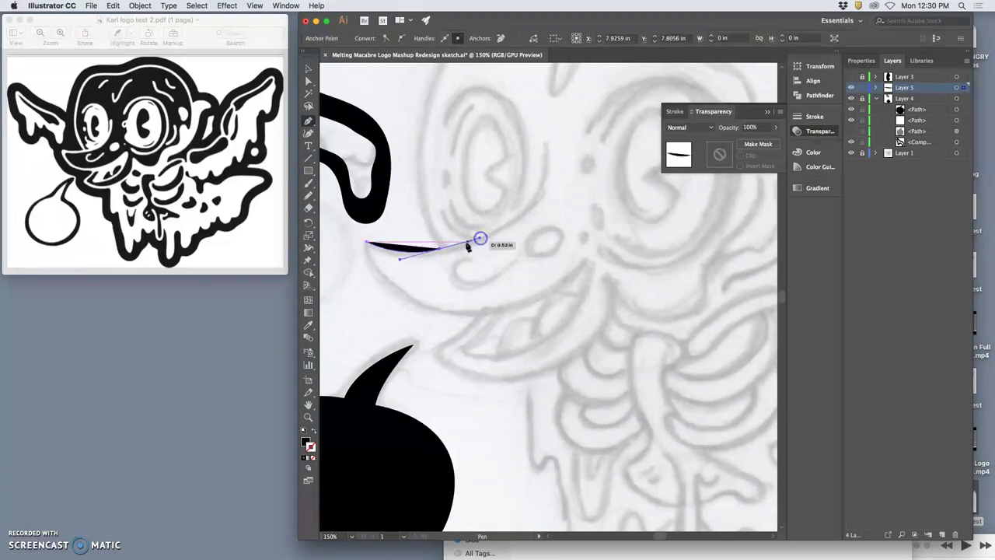
Try to continue the pen path with a curve up the outside of the left eye, and undo that segment
{"action": "left_click", "coordinate": [415, 143]}
{"action": "left_click_drag", "start_coordinate": [418, 143], "coordinate": [426, 98]}
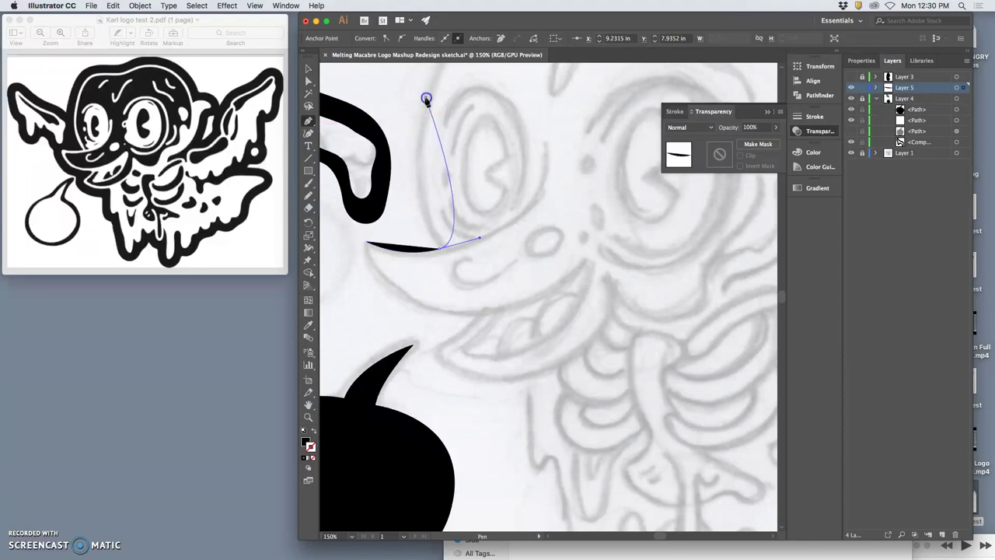
{"action": "left_click", "coordinate": [426, 98]}
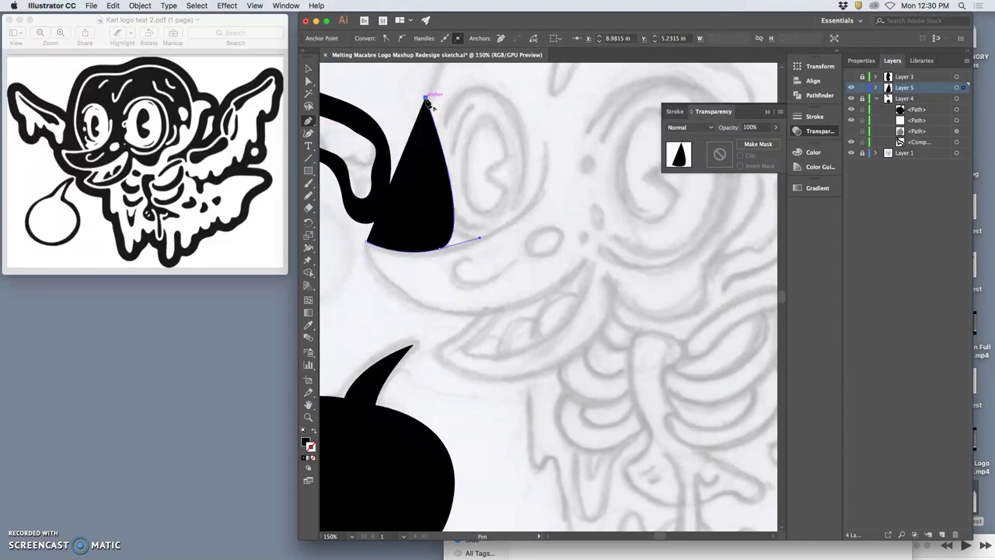
{"action": "left_click_drag", "start_coordinate": [426, 103], "coordinate": [427, 107]}
{"action": "key", "text": "super+z"}
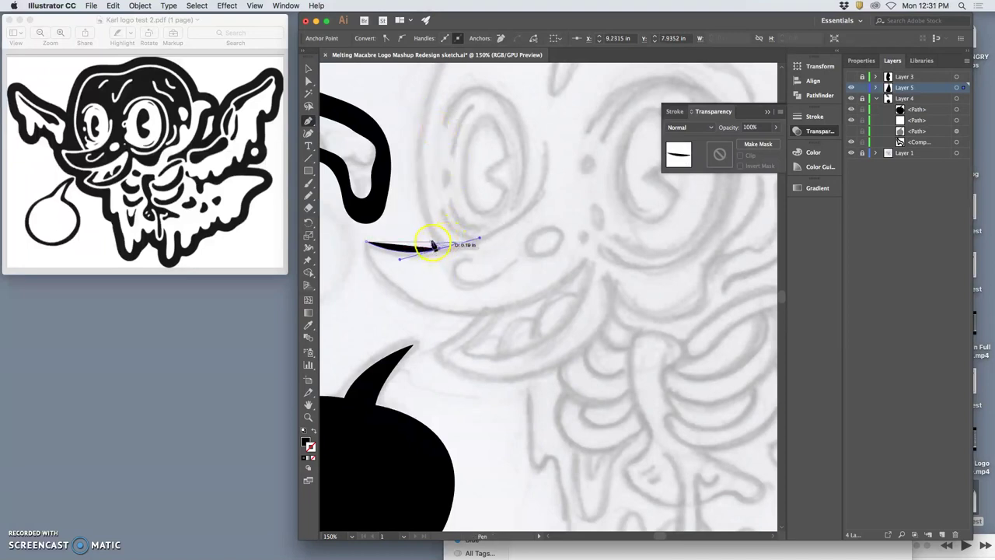
{"action": "left_click_drag", "start_coordinate": [433, 245], "coordinate": [426, 109]}
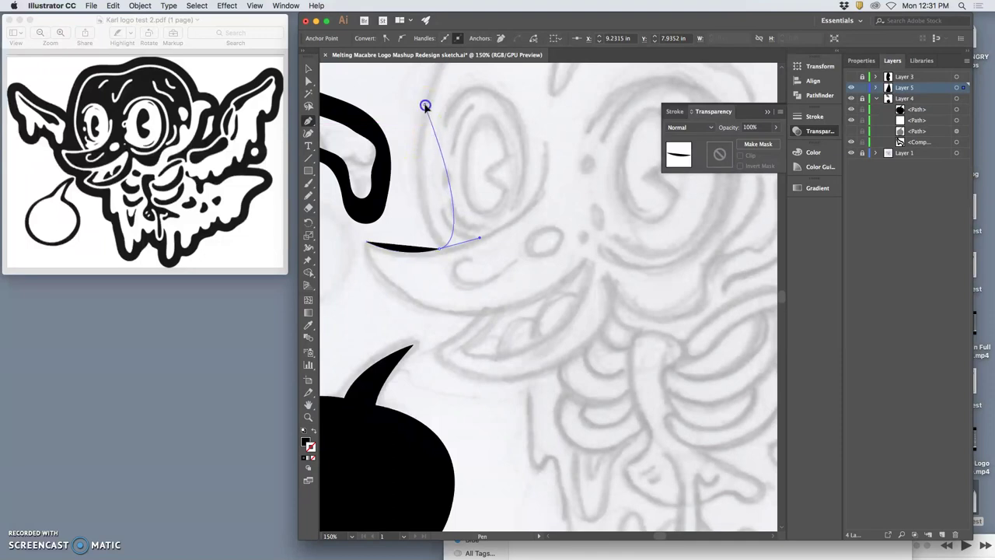
{"action": "left_click", "coordinate": [425, 106]}
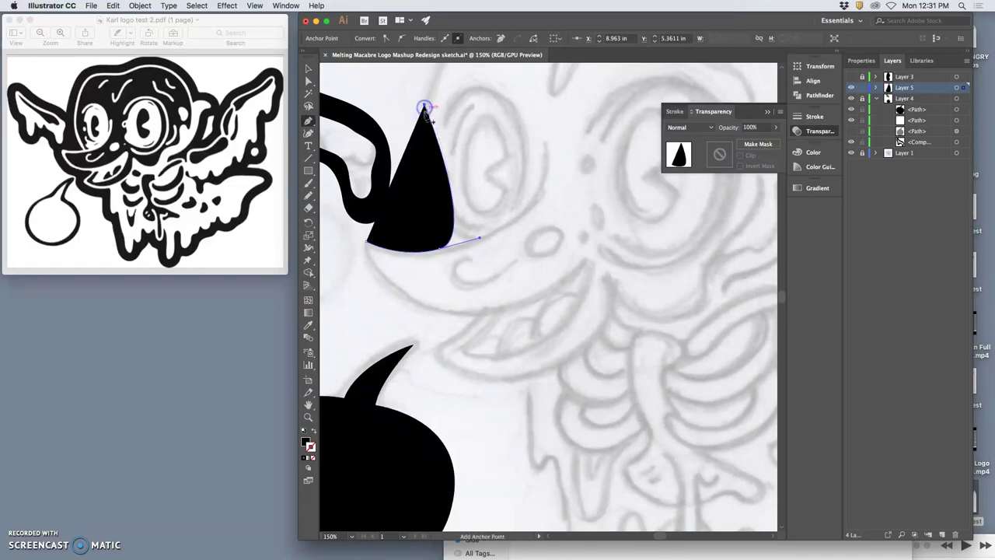
{"action": "mouse_move", "coordinate": [425, 111]}
{"action": "left_mouse_down"}
{"action": "mouse_move", "coordinate": [456, 195]}
{"action": "mouse_move", "coordinate": [461, 150]}
{"action": "mouse_move", "coordinate": [429, 94]}
{"action": "mouse_move", "coordinate": [444, 45]}
{"action": "mouse_move", "coordinate": [437, 96]}
{"action": "left_mouse_up"}
{"action": "key", "text": "super+z"}
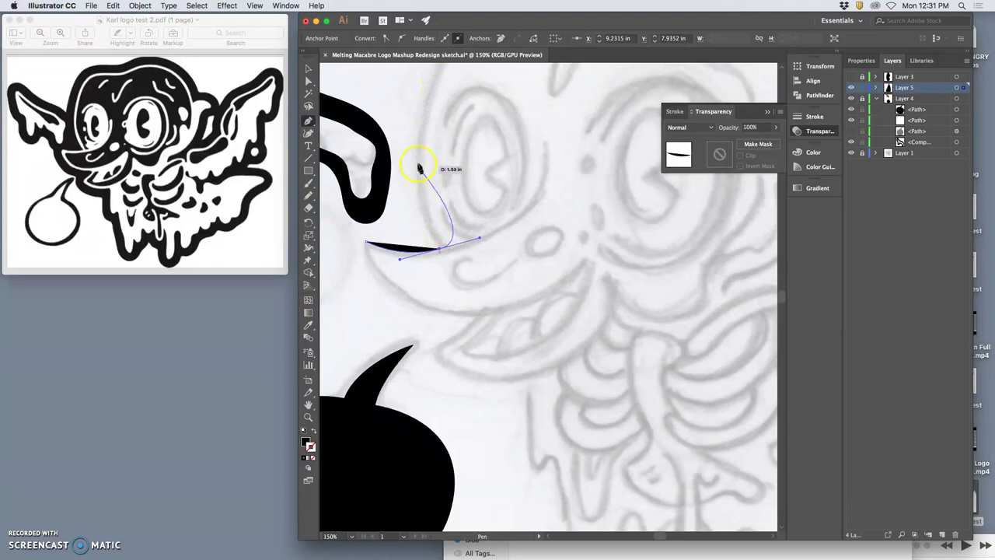
Continue the pen path with a long curve up the outside of the left eye, and refine its handle at the beak's upper edge
{"action": "left_click", "coordinate": [427, 104]}
{"action": "left_click_drag", "start_coordinate": [426, 103], "coordinate": [458, 141]}
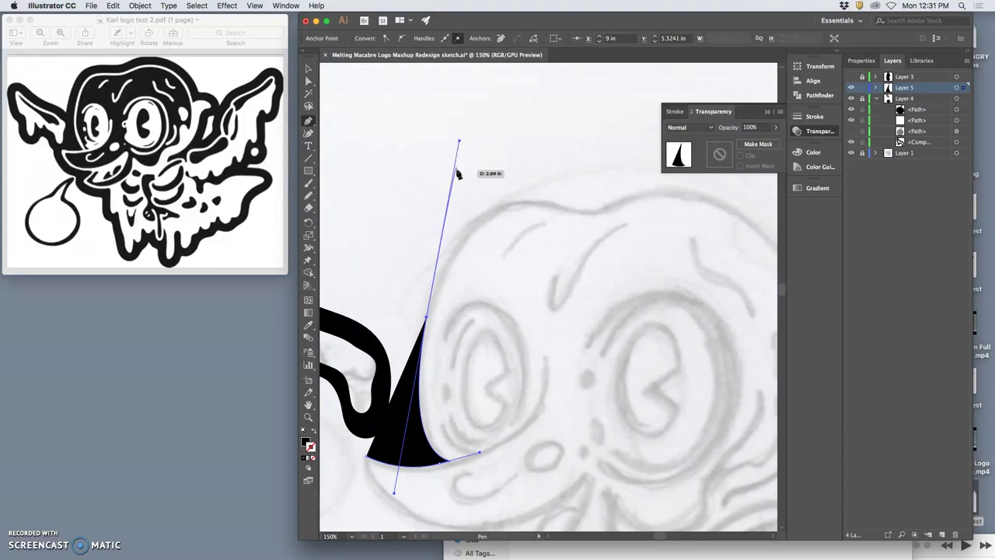
{"action": "key", "text": "super"}
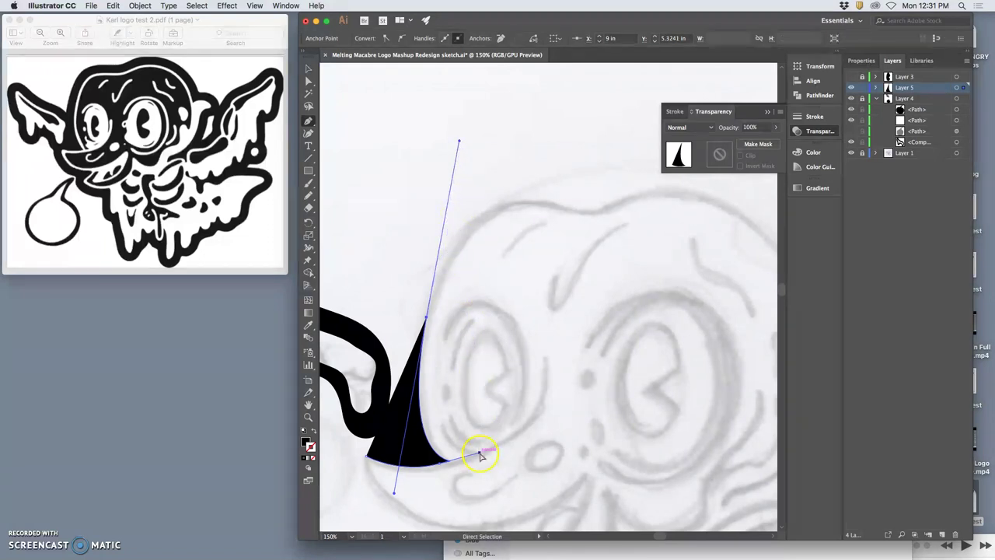
{"action": "mouse_move", "coordinate": [477, 453]}
{"action": "left_mouse_down"}
{"action": "mouse_move", "coordinate": [460, 460]}
{"action": "mouse_move", "coordinate": [475, 454]}
{"action": "left_mouse_up"}
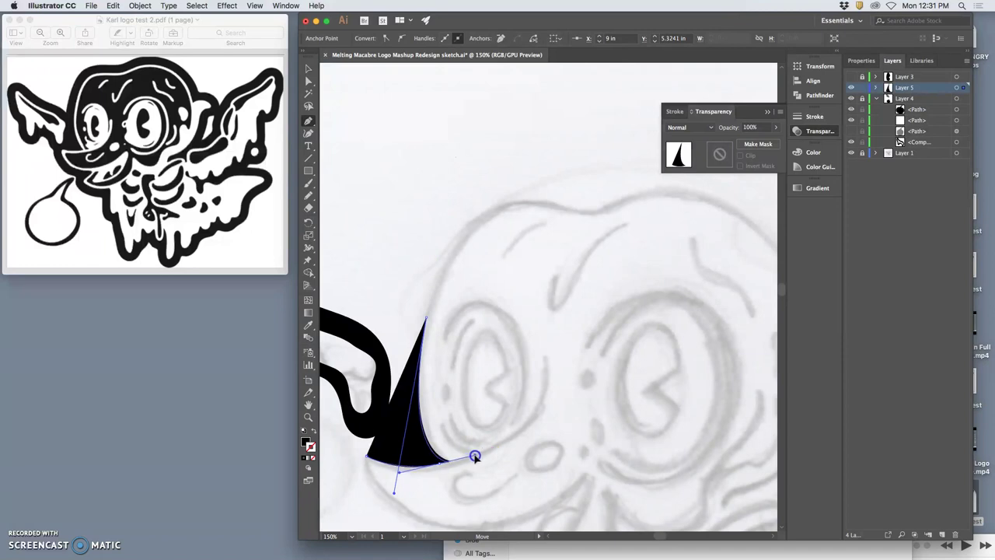
{"action": "left_click", "coordinate": [420, 468]}
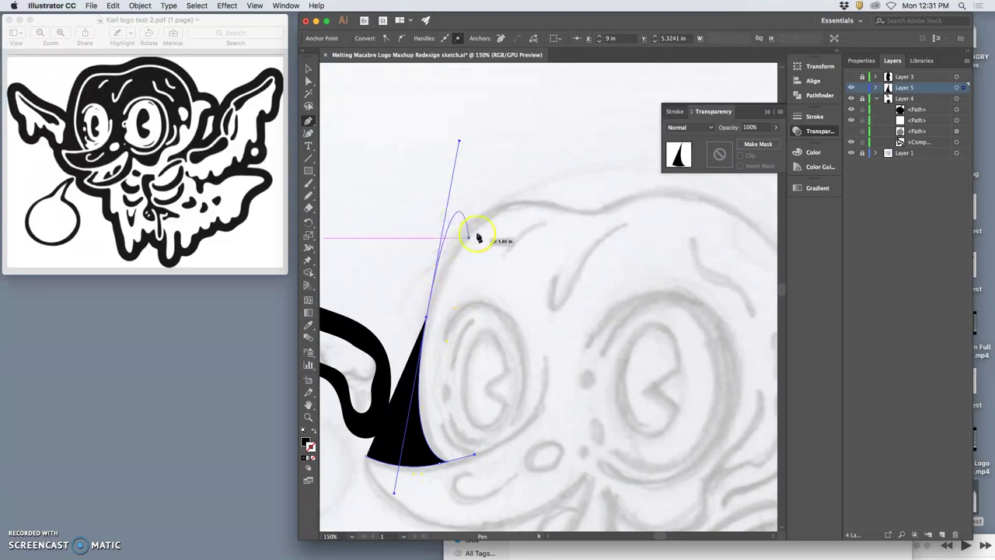
Trace the top of the head with pen curves over the left bump, through the central dip and over the right bump
{"action": "left_click", "coordinate": [571, 214]}
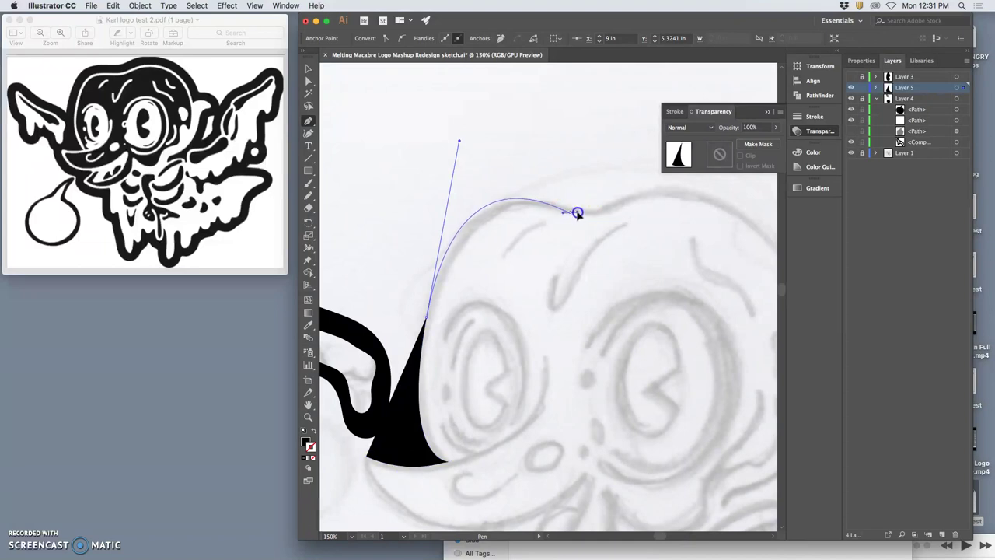
{"action": "left_click_drag", "start_coordinate": [582, 209], "coordinate": [615, 203]}
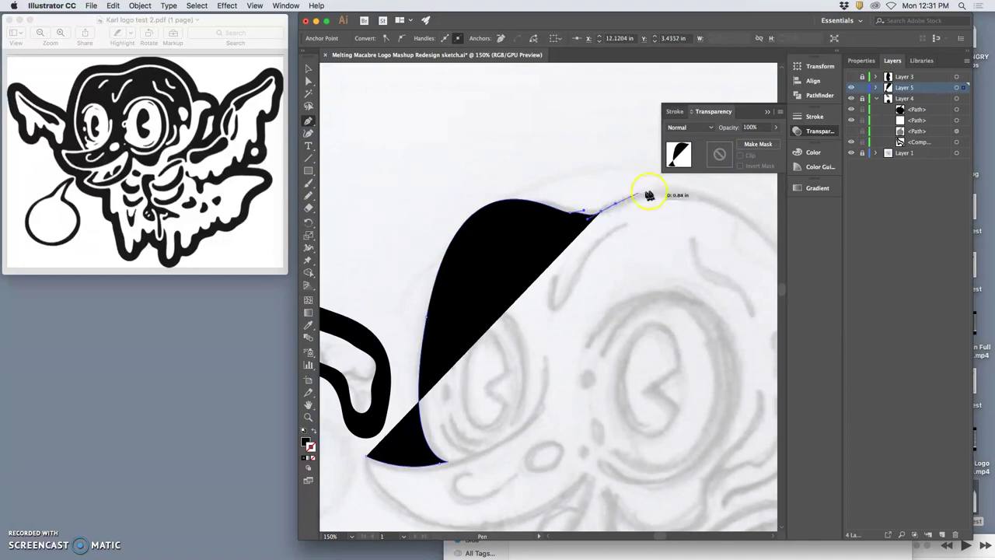
{"action": "left_click_drag", "start_coordinate": [760, 232], "coordinate": [760, 309]}
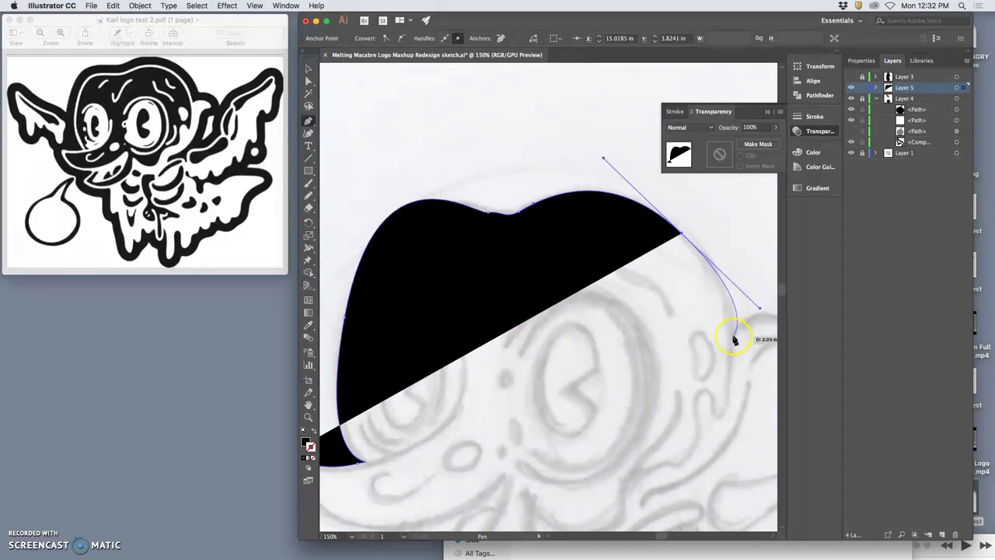
Extend the path down the back of the head to the pointed tuft, and smooth the crown's dip by adjusting anchor handles
{"action": "left_click", "coordinate": [733, 332]}
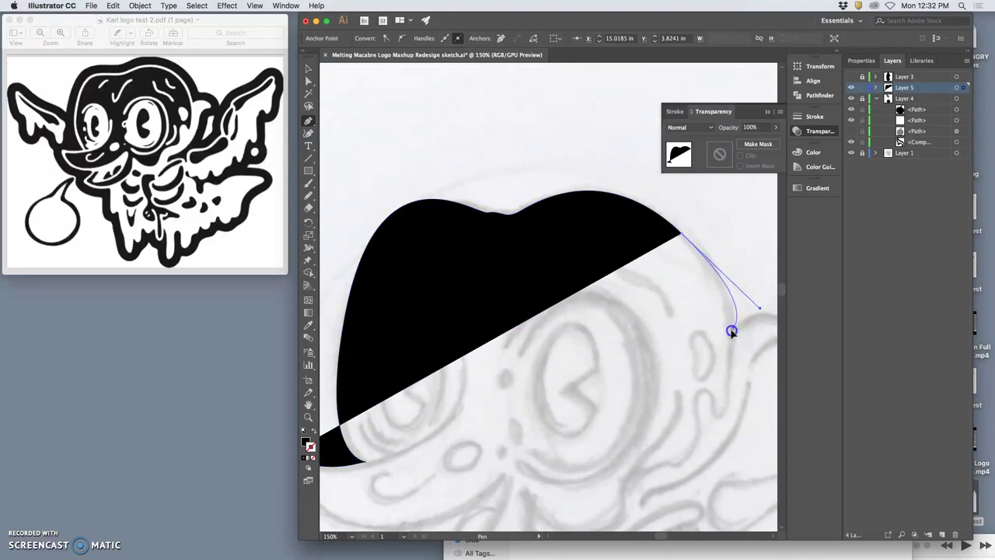
{"action": "left_click_drag", "start_coordinate": [723, 339], "coordinate": [738, 293]}
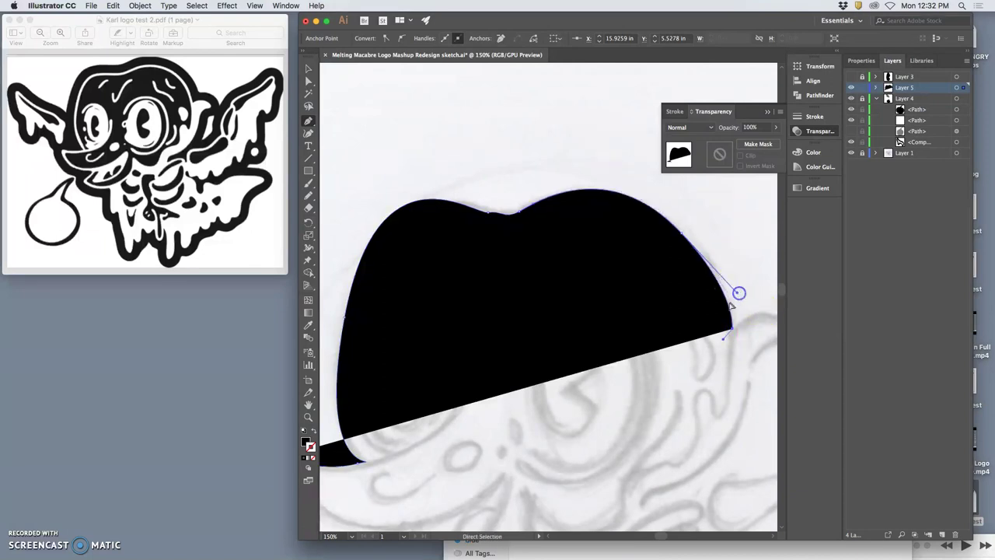
{"action": "left_click", "coordinate": [487, 213]}
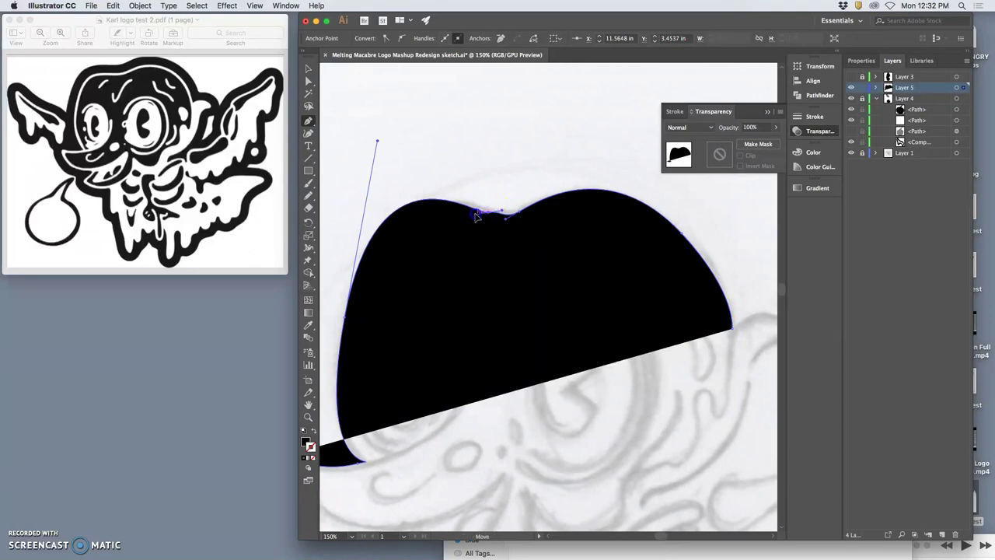
{"action": "left_click_drag", "start_coordinate": [475, 213], "coordinate": [509, 216]}
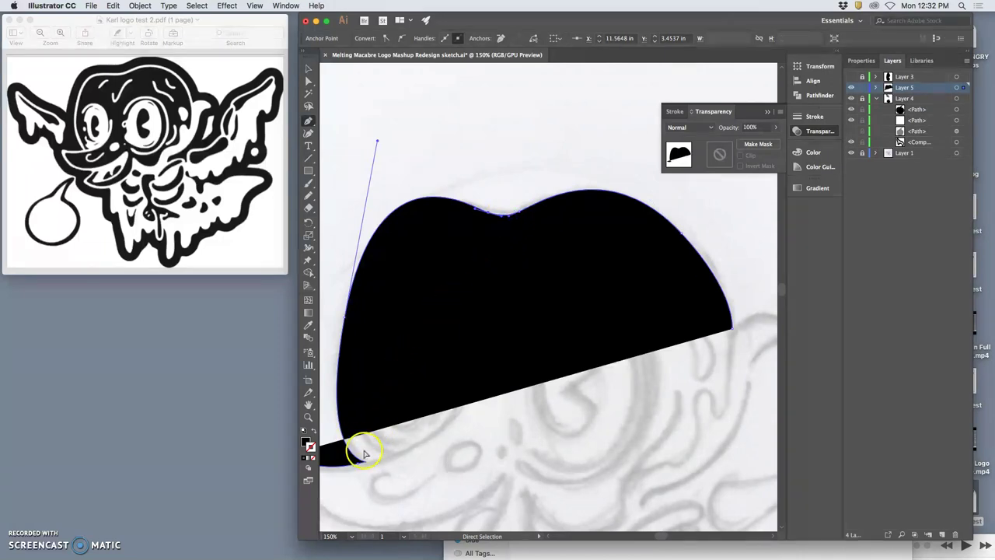
Draw the upper curve of the pointed tuft behind the head, and adjust the corner anchor where it meets the head
{"action": "left_click_drag", "start_coordinate": [732, 329], "coordinate": [739, 339]}
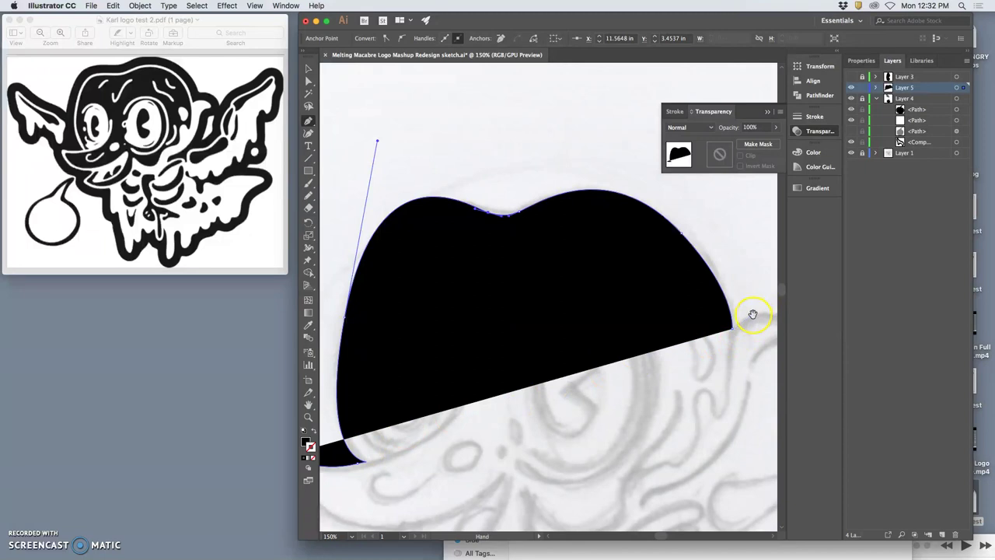
{"action": "left_click_drag", "start_coordinate": [752, 314], "coordinate": [637, 362]}
{"action": "left_click_drag", "start_coordinate": [514, 324], "coordinate": [521, 325]}
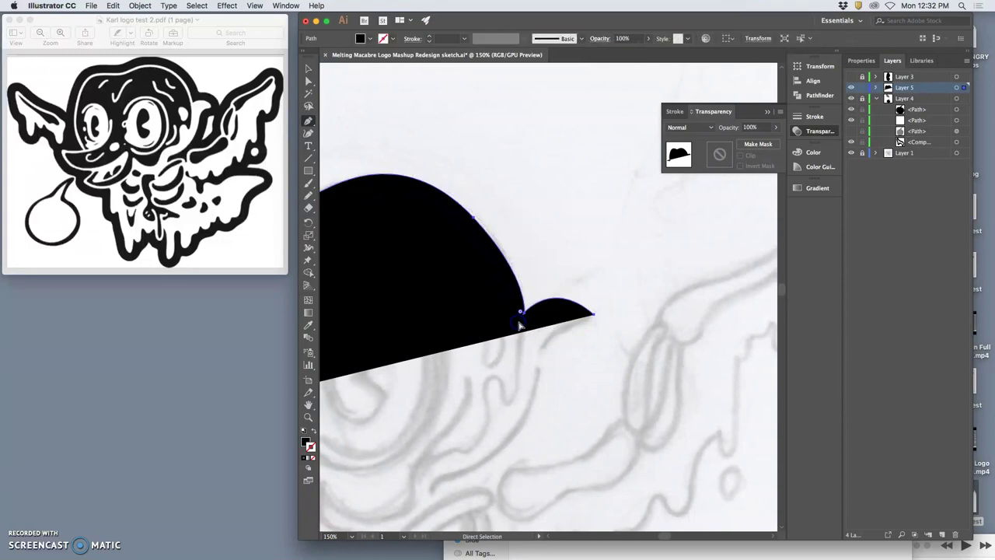
{"action": "left_click", "coordinate": [521, 326]}
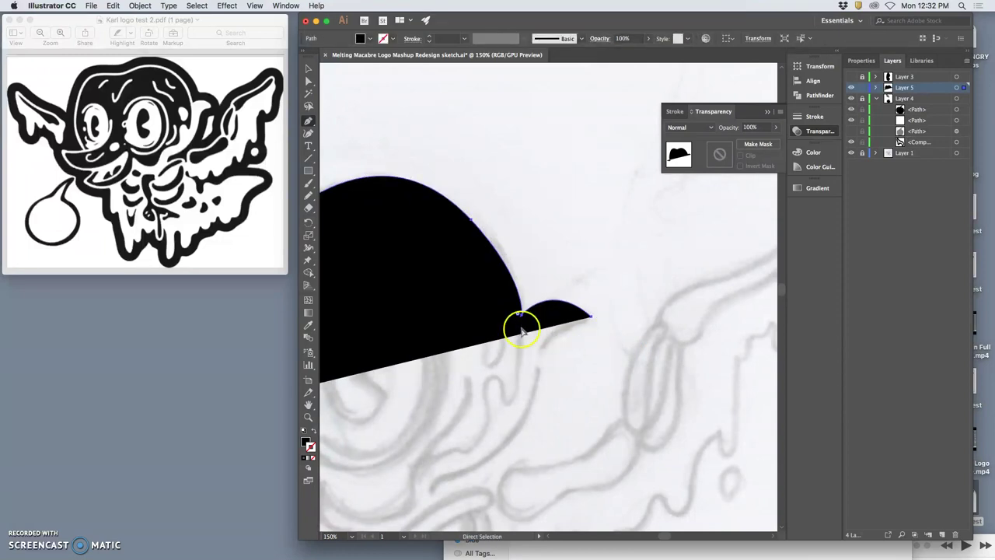
{"action": "left_click", "coordinate": [522, 315], "text": "super"}
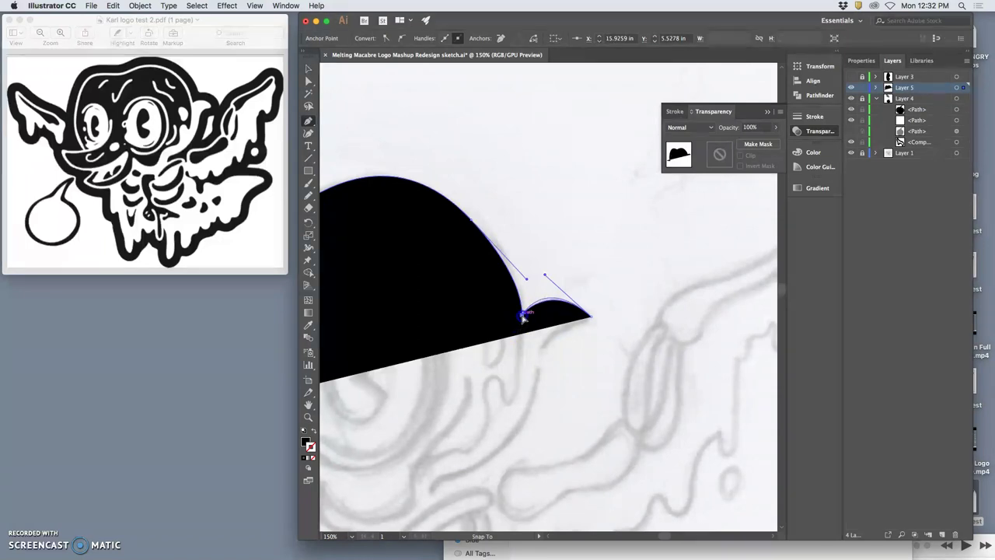
{"action": "left_click_drag", "start_coordinate": [522, 315], "coordinate": [522, 314]}
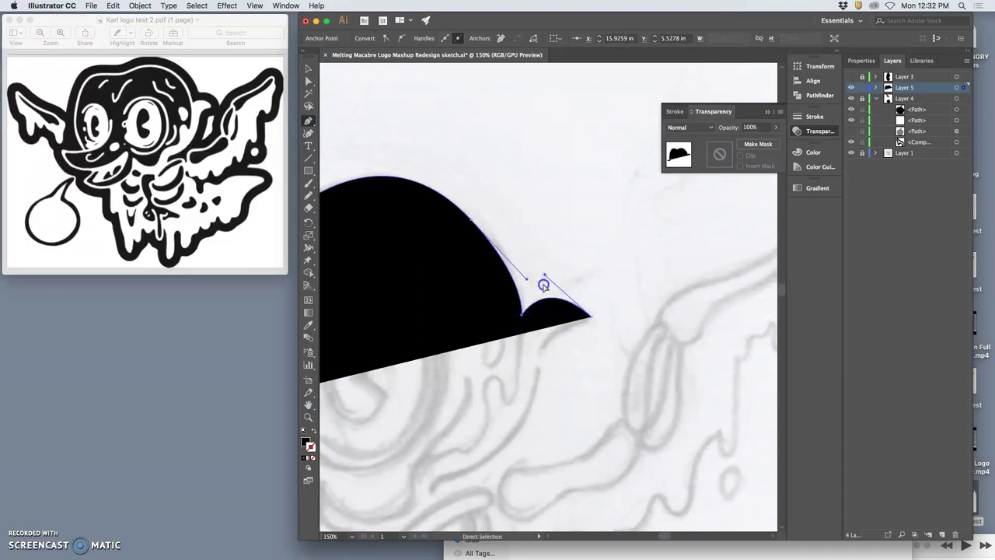
{"action": "left_click", "coordinate": [544, 278], "text": "super"}
{"action": "left_click", "coordinate": [559, 307], "text": "super"}
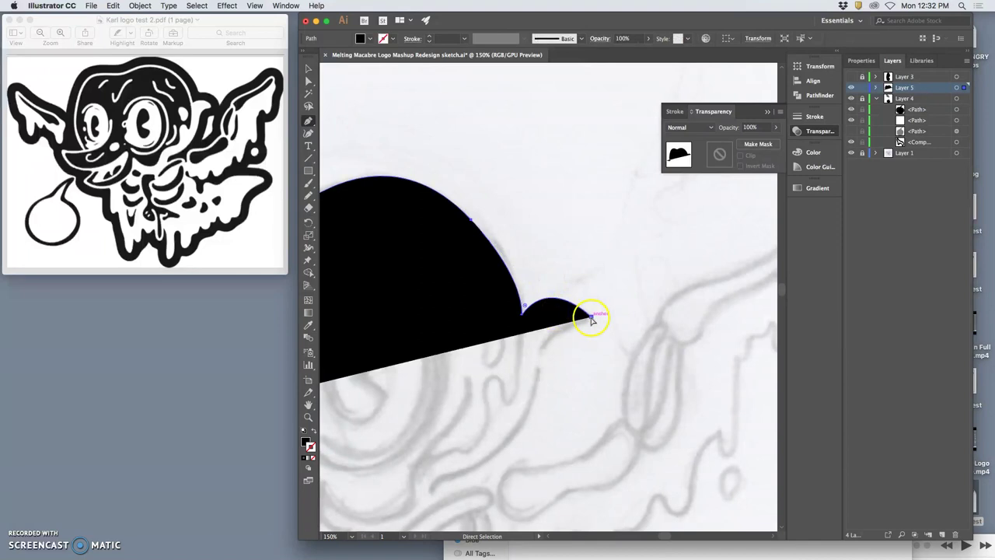
Flatten the tuft's upper curve by adjusting the direction handle of the anchor at its tip
{"action": "left_click", "coordinate": [591, 318], "text": "super"}
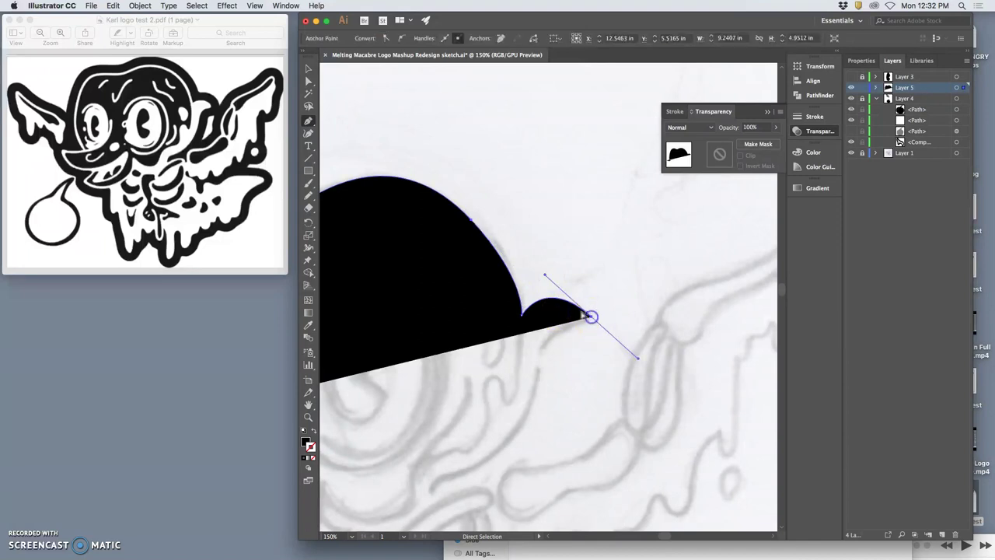
{"action": "left_click", "coordinate": [544, 281], "text": "super"}
{"action": "left_click", "coordinate": [591, 317], "text": "super"}
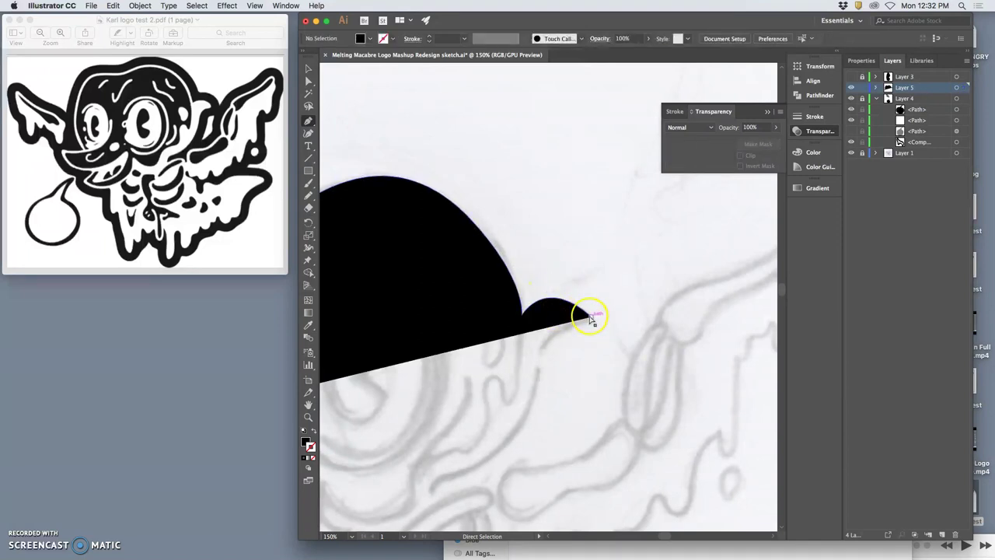
{"action": "left_click", "coordinate": [590, 317], "text": "super"}
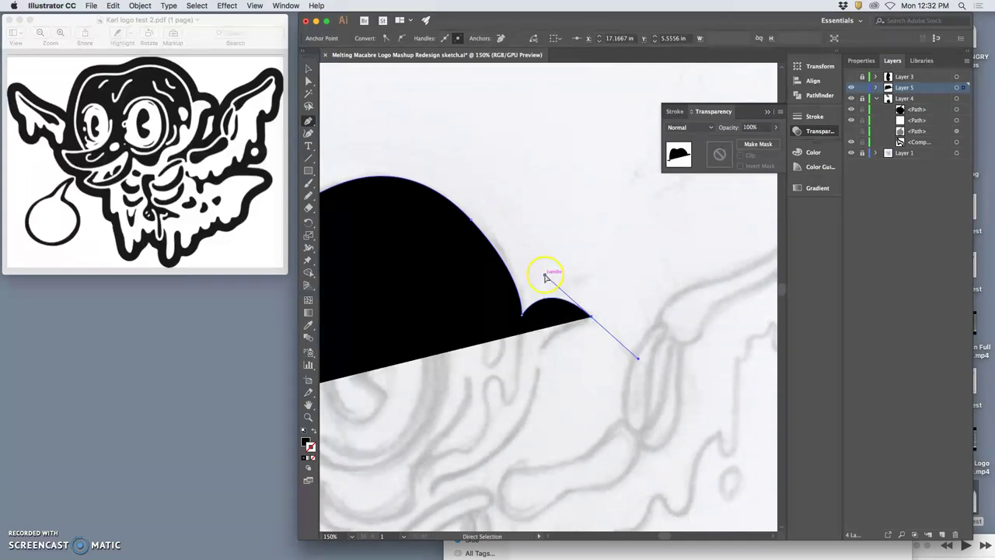
{"action": "left_click_drag", "start_coordinate": [547, 277], "coordinate": [547, 287]}
{"action": "key", "text": "p"}
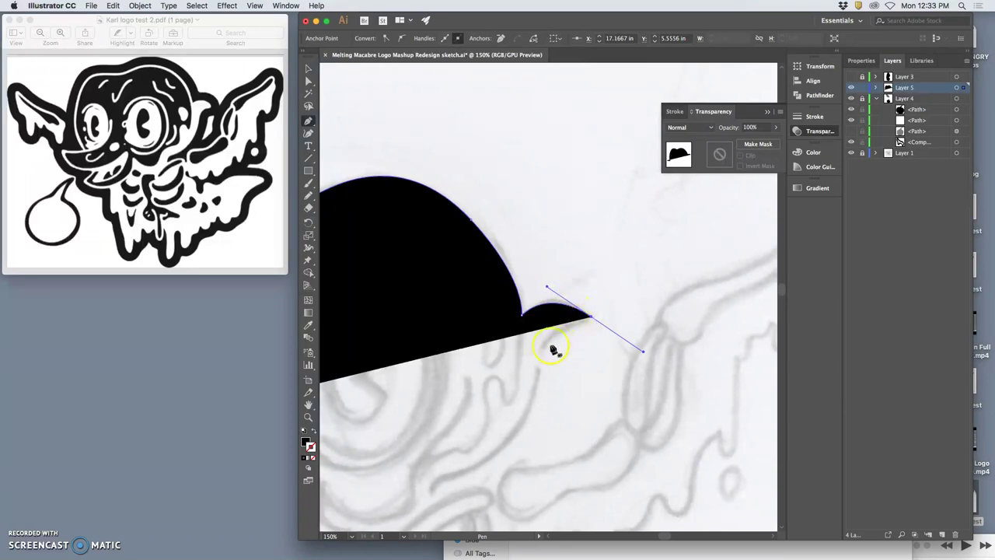
{"action": "left_click_drag", "start_coordinate": [540, 355], "coordinate": [540, 361]}
{"action": "key", "text": "super+z"}
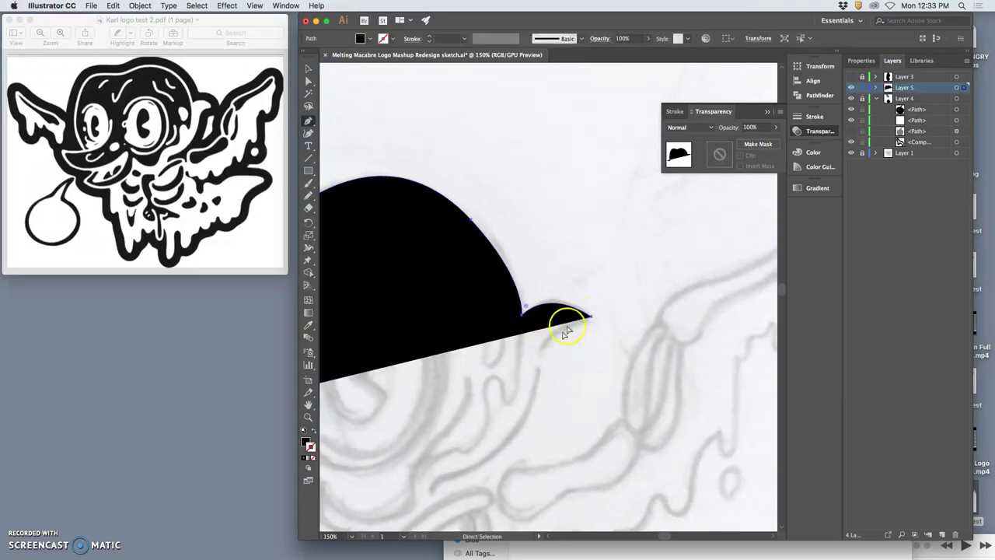
Draw the tuft's underside curve down to the back of the cheek, then reposition its end anchor and adjust the handle to match the sketch
{"action": "left_click_drag", "start_coordinate": [591, 317], "coordinate": [498, 480]}
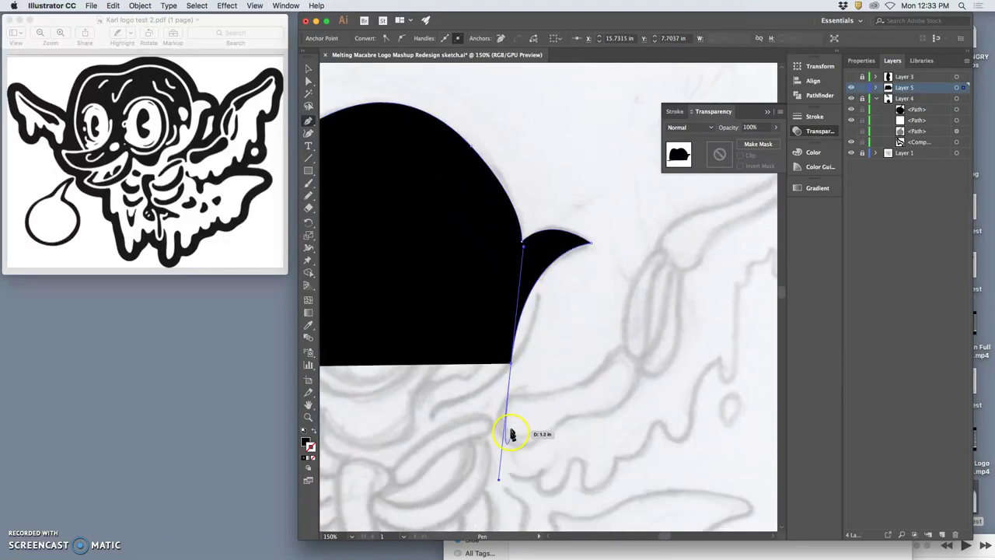
{"action": "left_click", "coordinate": [518, 365], "text": "super"}
{"action": "left_click_drag", "start_coordinate": [513, 363], "coordinate": [531, 330]}
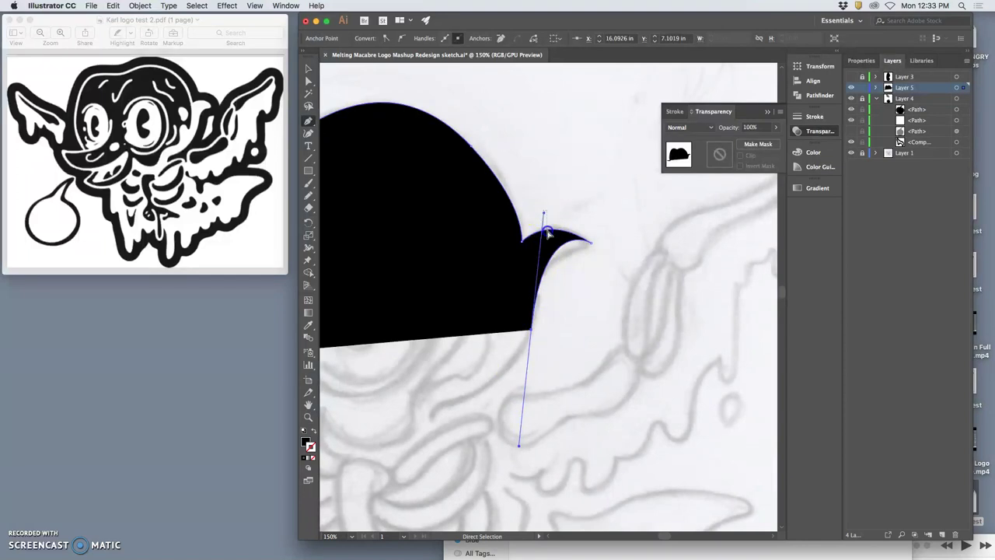
{"action": "left_click", "coordinate": [548, 226], "text": "super"}
{"action": "left_click", "coordinate": [530, 328], "text": "super"}
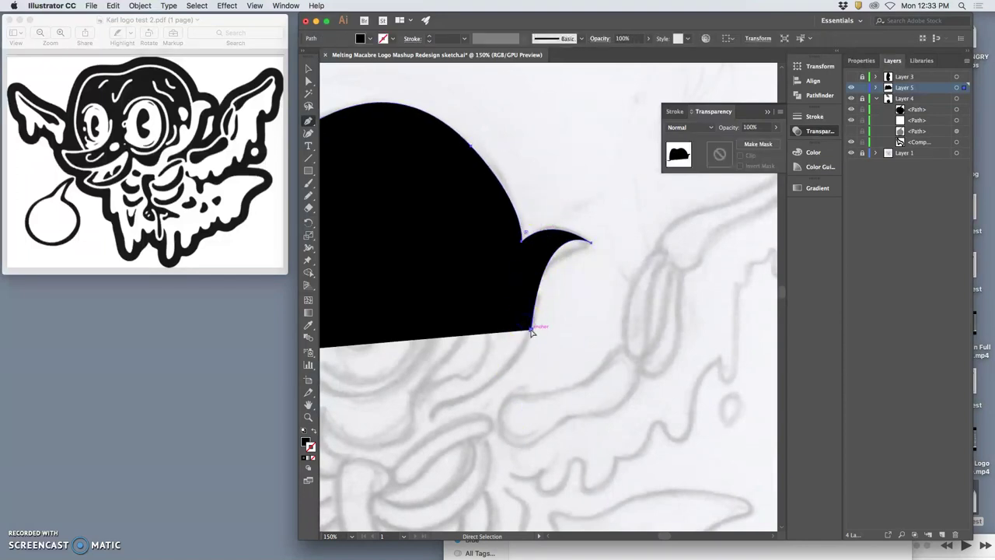
{"action": "left_click", "coordinate": [532, 331]}
{"action": "left_click", "coordinate": [546, 229]}
{"action": "left_click_drag", "start_coordinate": [544, 216], "coordinate": [531, 258]}
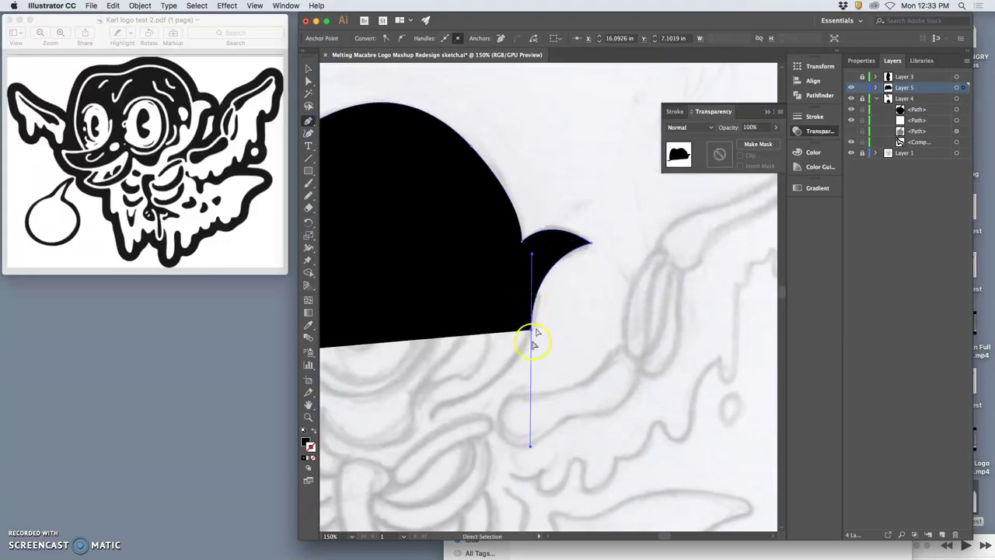
Turn the anchor at the back of the cheek into a corner and curve the path under the cheek to the neck
{"action": "left_click", "coordinate": [443, 407]}
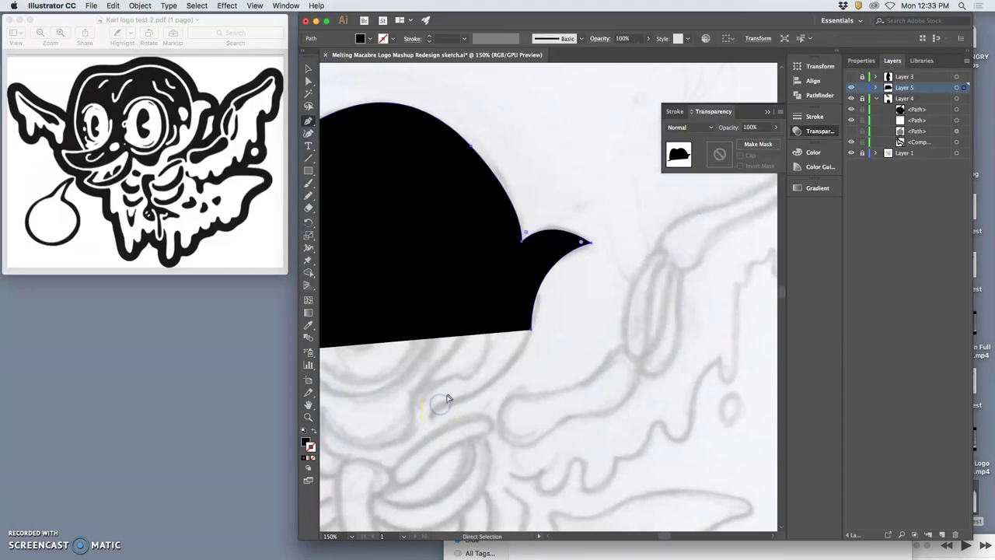
{"action": "left_click", "coordinate": [525, 329]}
{"action": "left_click", "coordinate": [531, 332]}
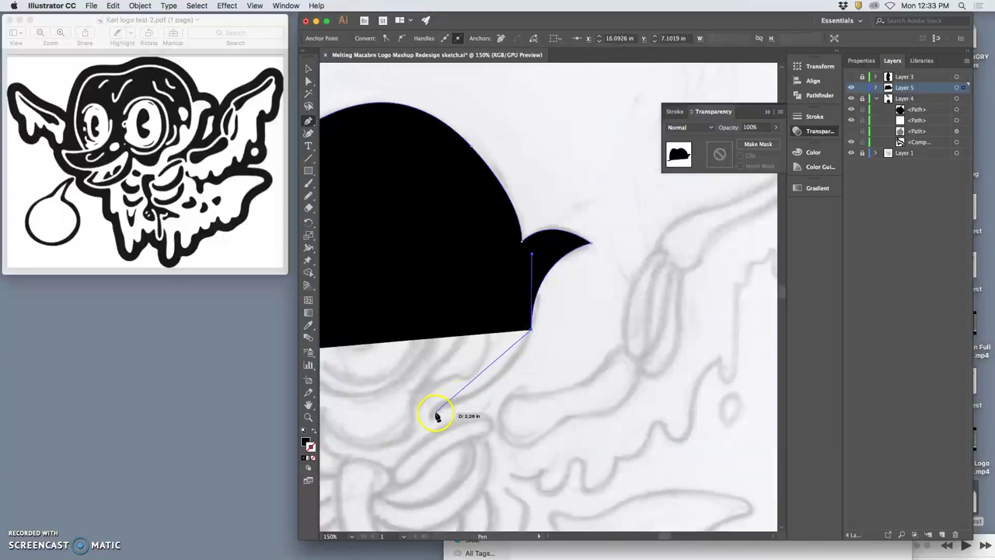
{"action": "mouse_move", "coordinate": [441, 409]}
{"action": "left_mouse_down"}
{"action": "mouse_move", "coordinate": [416, 399]}
{"action": "mouse_move", "coordinate": [384, 422]}
{"action": "mouse_move", "coordinate": [375, 415]}
{"action": "mouse_move", "coordinate": [414, 435]}
{"action": "mouse_move", "coordinate": [450, 426]}
{"action": "left_mouse_up"}
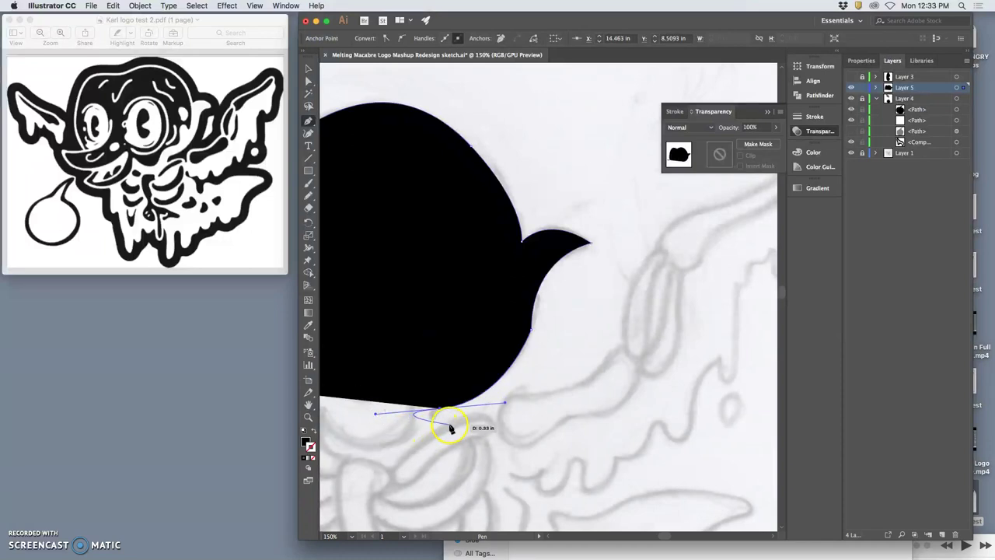
Continue the pen path through the notch below the cheek, around the shoulder bone and down the outer edge of the ribs
{"action": "left_click", "coordinate": [444, 425]}
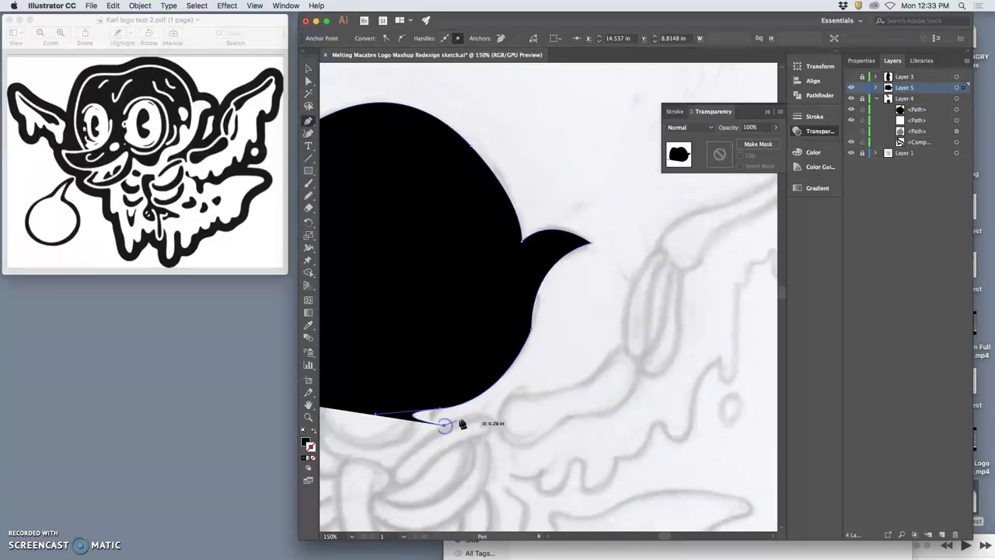
{"action": "left_click", "coordinate": [475, 413]}
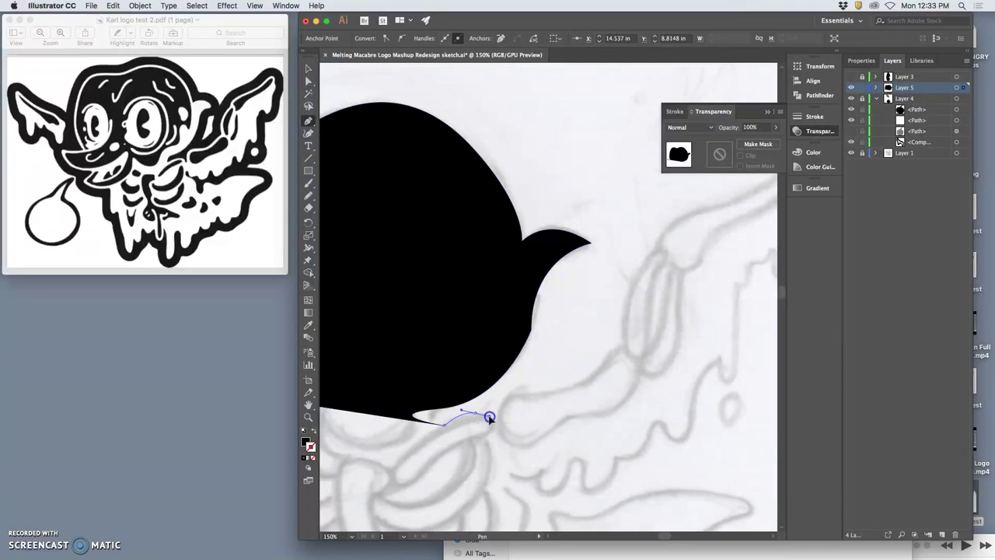
{"action": "left_click_drag", "start_coordinate": [489, 417], "coordinate": [488, 443]}
{"action": "left_click", "coordinate": [488, 438]}
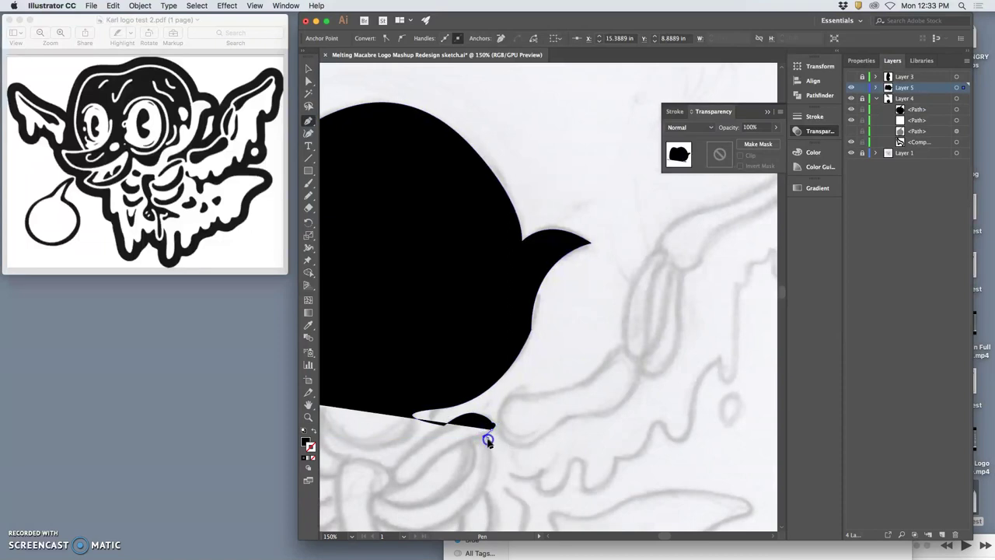
{"action": "left_click", "coordinate": [495, 466]}
{"action": "left_click_drag", "start_coordinate": [491, 480], "coordinate": [488, 527]}
{"action": "key", "text": "super+minus"}
{"action": "key", "text": "super+minus"}
{"action": "key", "text": "super+minus"}
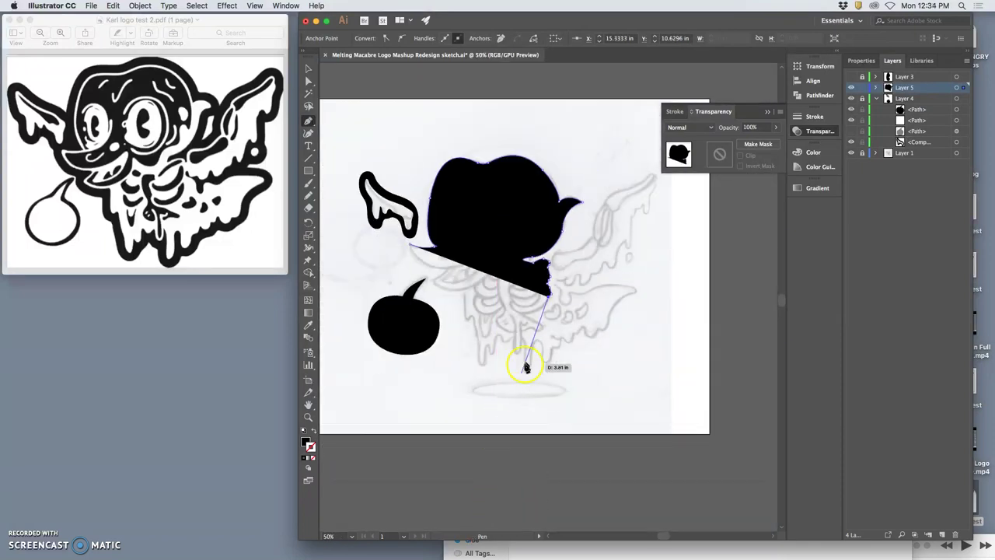